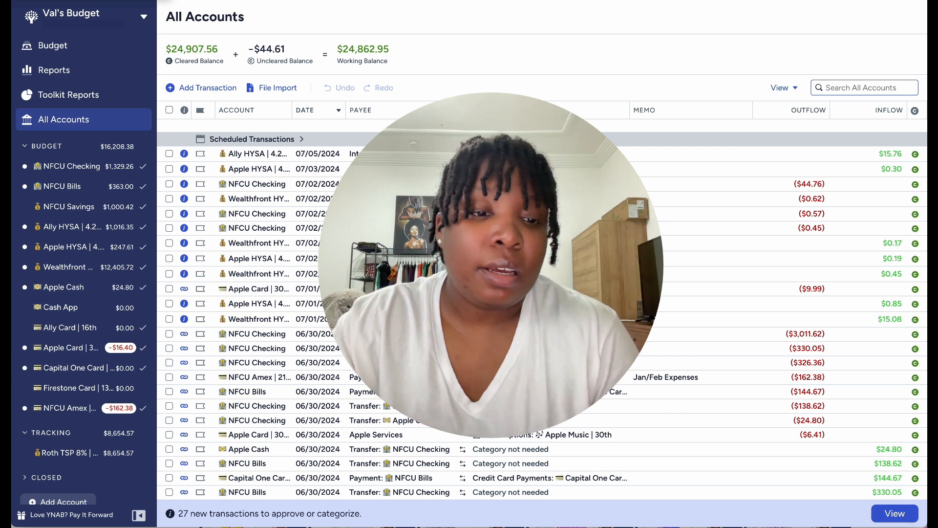
Select the two Hotel transactions dated 06/28/2024 with the Ramada memo
{"action": "scroll", "coordinate": [542, 293], "scroll_direction": "down", "scroll_amount": 2}
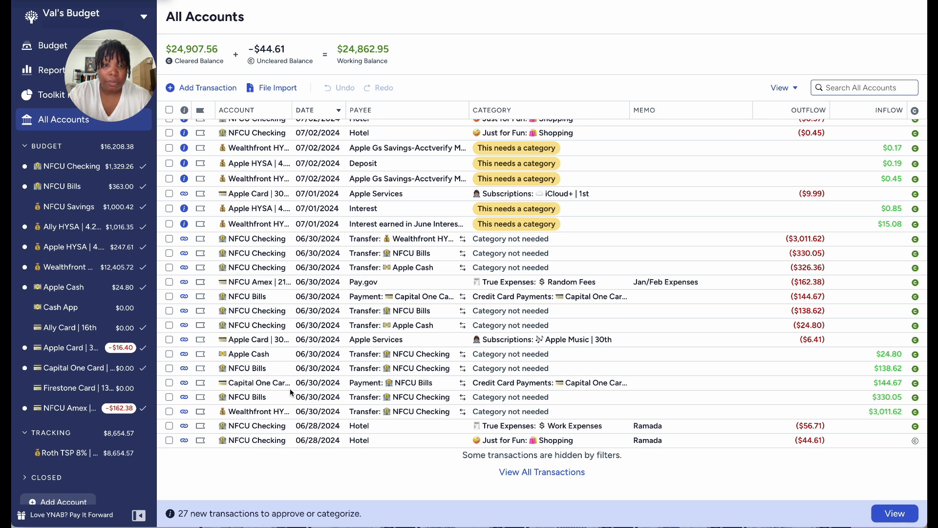
{"action": "scroll", "coordinate": [289, 388], "scroll_direction": "up", "scroll_amount": 2}
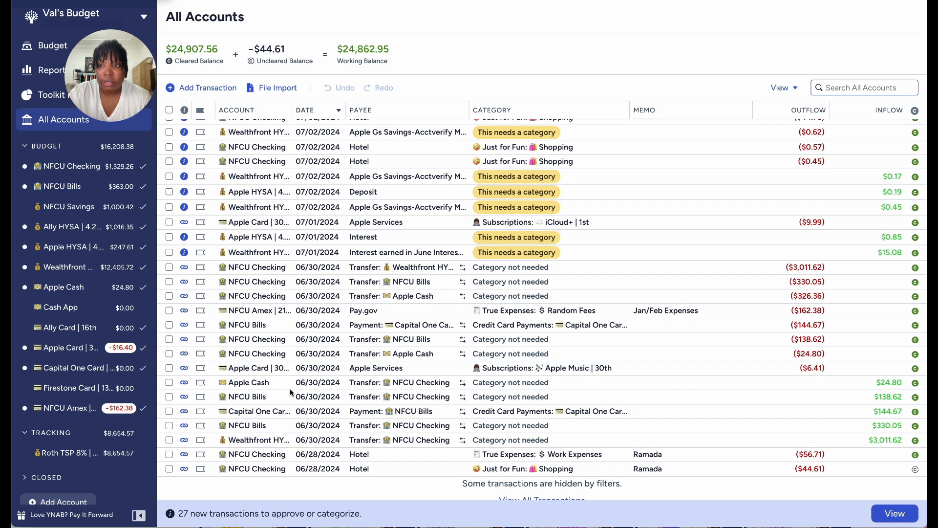
{"action": "scroll", "coordinate": [290, 388], "scroll_direction": "up", "scroll_amount": 2}
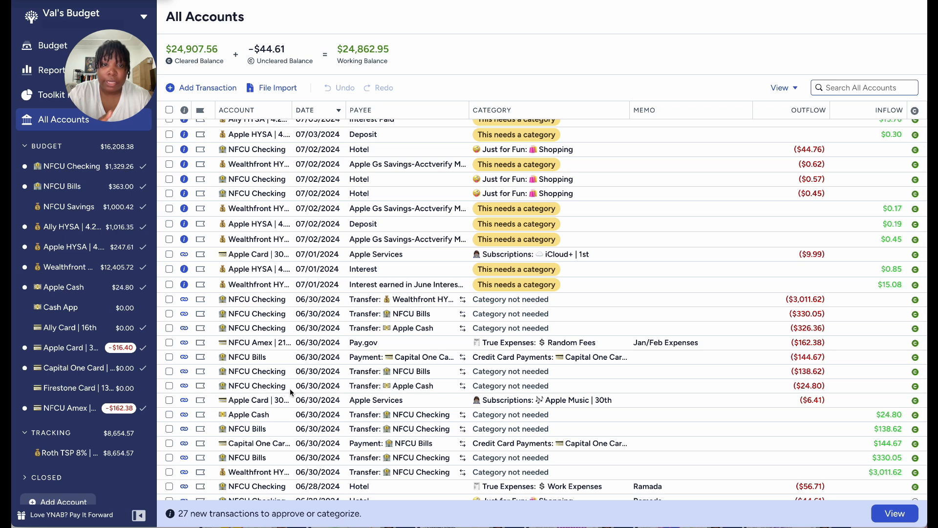
{"action": "scroll", "coordinate": [289, 388], "scroll_direction": "down", "scroll_amount": 3}
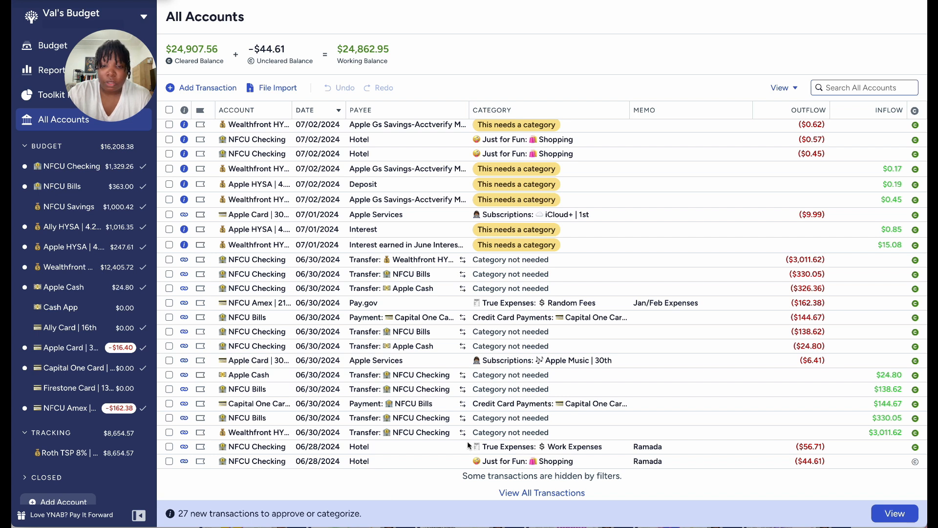
{"action": "left_click", "coordinate": [169, 446]}
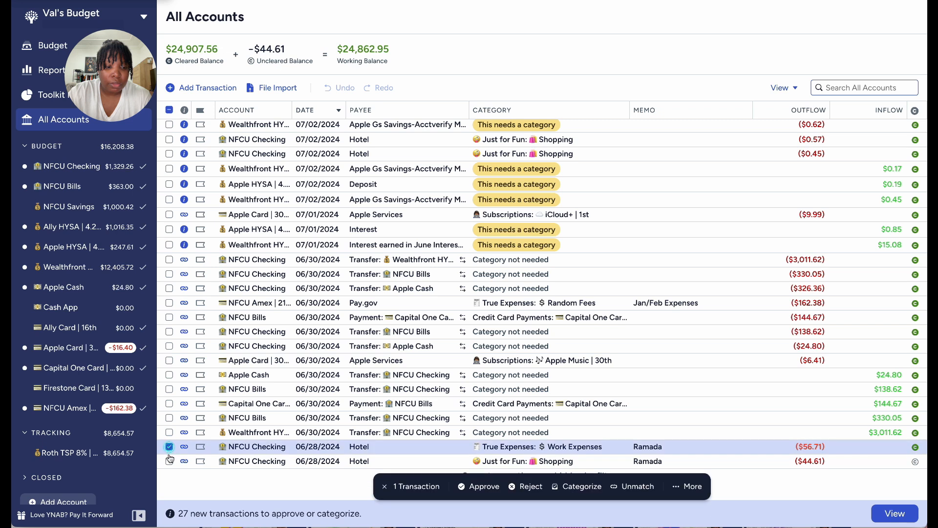
{"action": "left_click", "coordinate": [169, 461]}
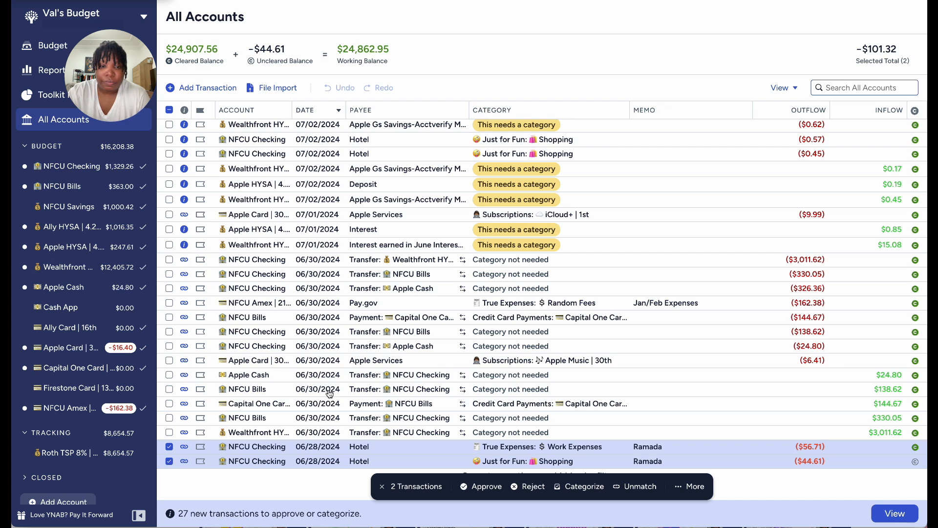
Add the three NFCU Checking Hotel transactions dated 07/02/2024 to the selection
{"action": "scroll", "coordinate": [332, 390], "scroll_direction": "up", "scroll_amount": 3}
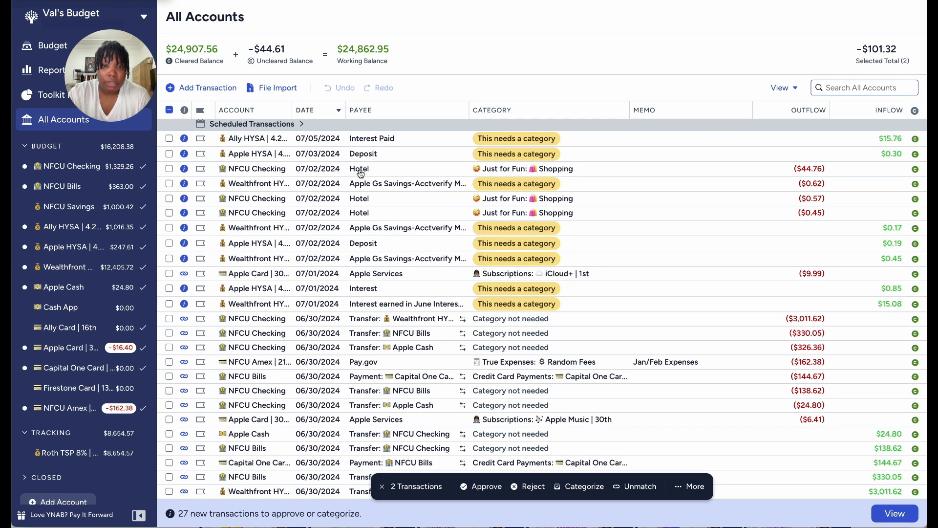
{"action": "mouse_move", "coordinate": [361, 172]}
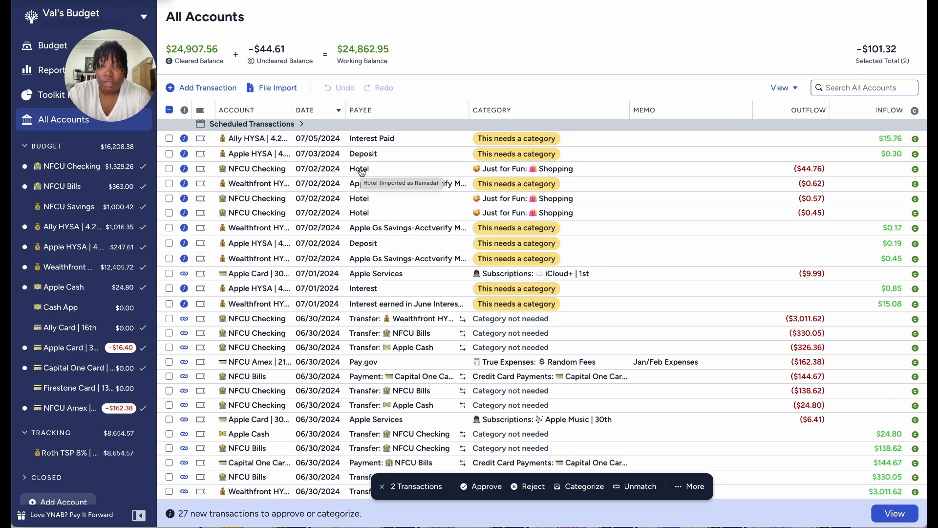
{"action": "left_click", "coordinate": [170, 168]}
{"action": "left_click", "coordinate": [170, 198]}
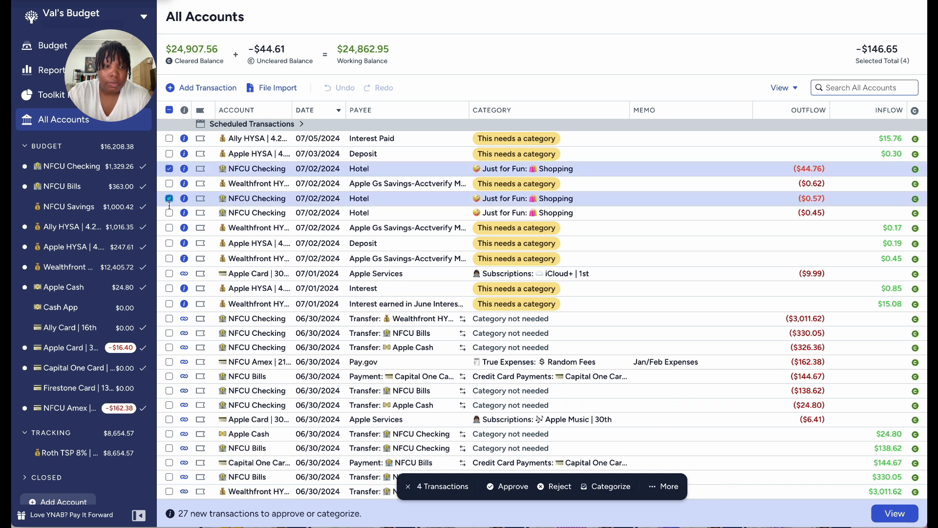
{"action": "left_click", "coordinate": [169, 213]}
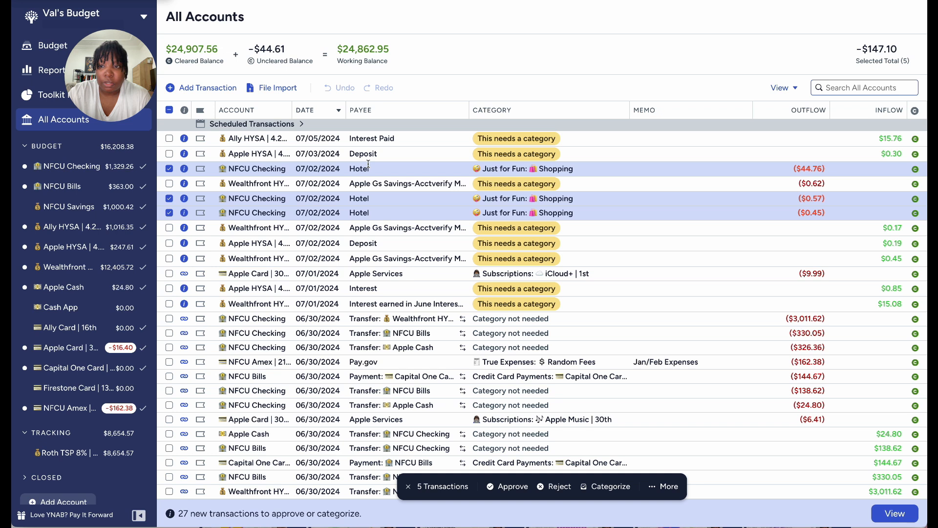
{"action": "mouse_move", "coordinate": [368, 164]}
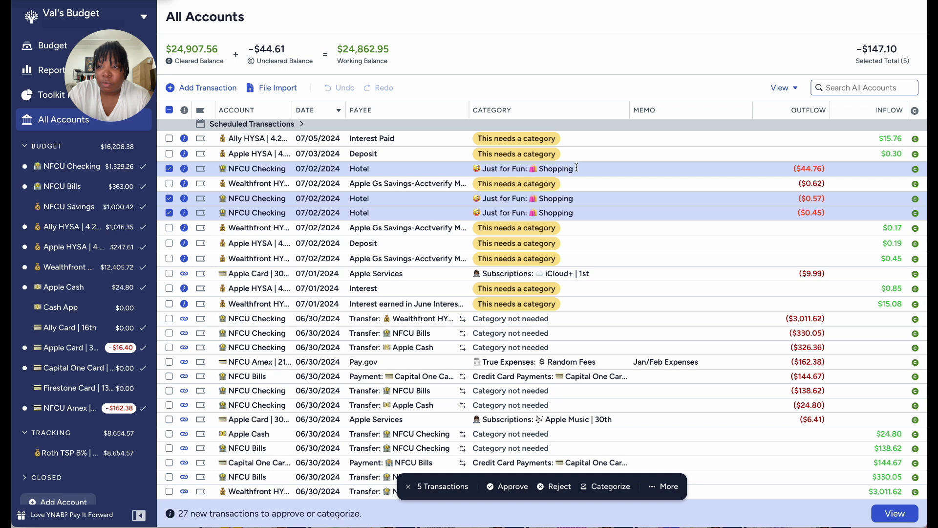
Compare the 06/28/2024 and 07/02/2024 Hotel transactions, and leave no transaction selected
{"action": "scroll", "coordinate": [575, 167], "scroll_direction": "down", "scroll_amount": 5}
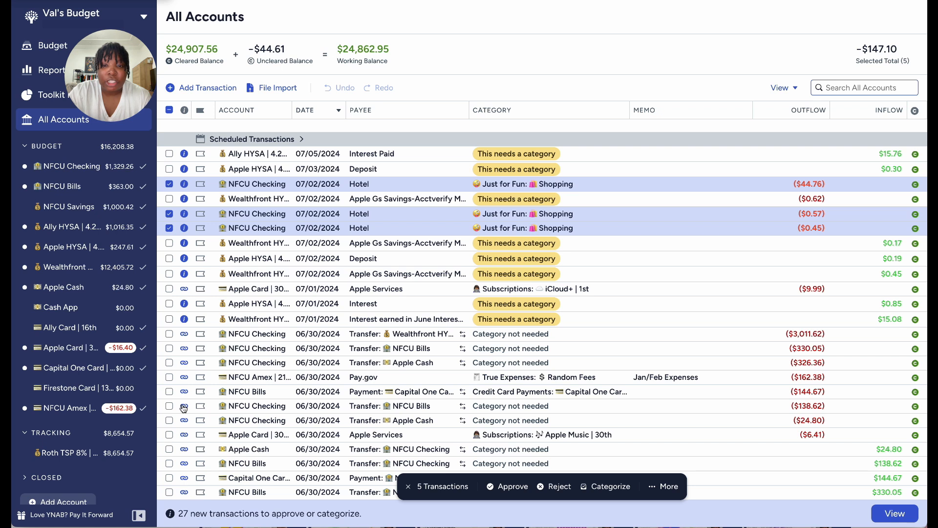
{"action": "scroll", "coordinate": [184, 408], "scroll_direction": "down", "scroll_amount": 3}
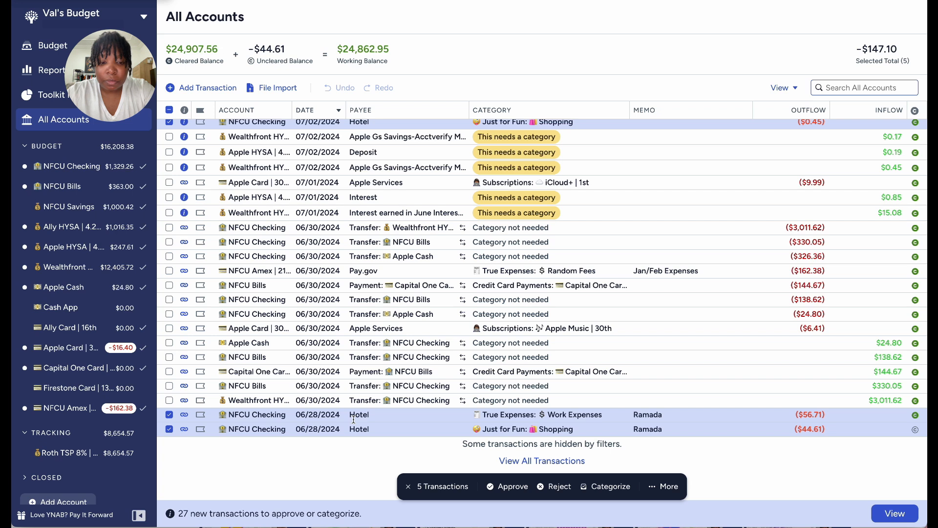
{"action": "scroll", "coordinate": [354, 419], "scroll_direction": "up", "scroll_amount": 5}
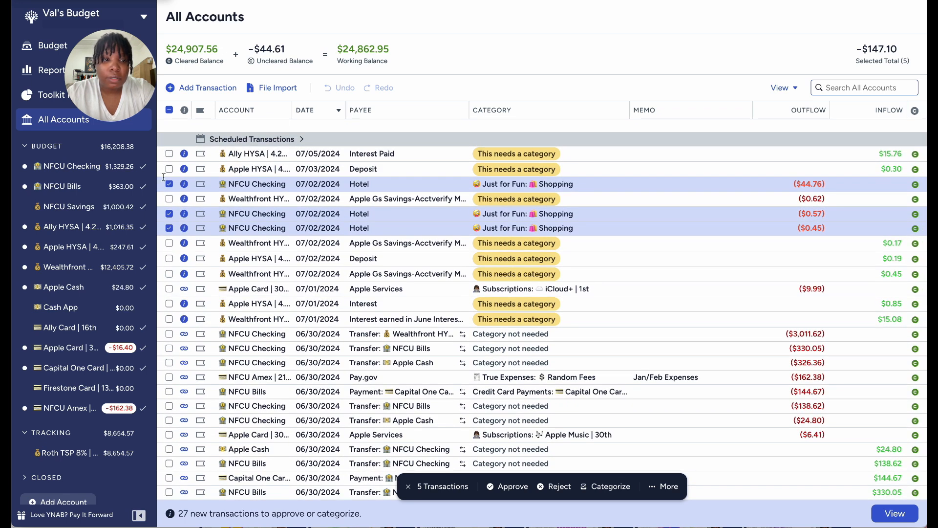
{"action": "left_click", "coordinate": [169, 109]}
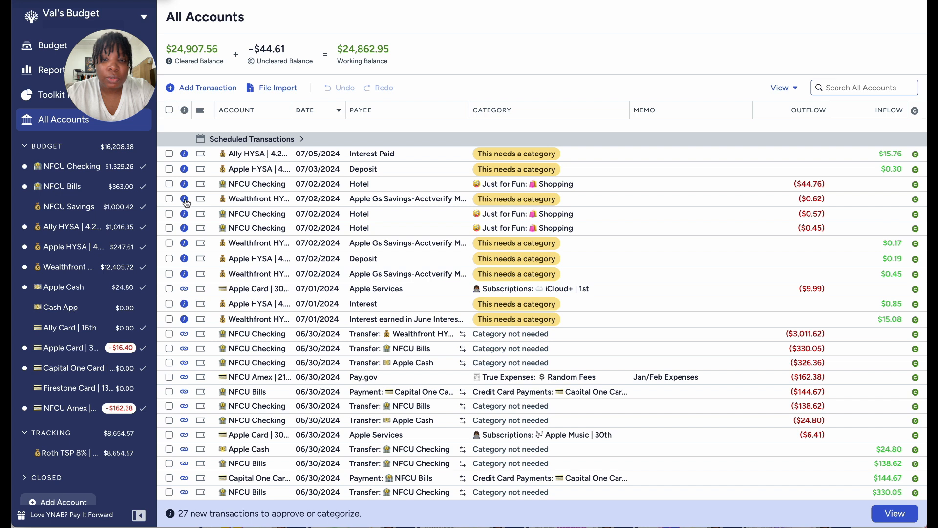
{"action": "left_click", "coordinate": [170, 185]}
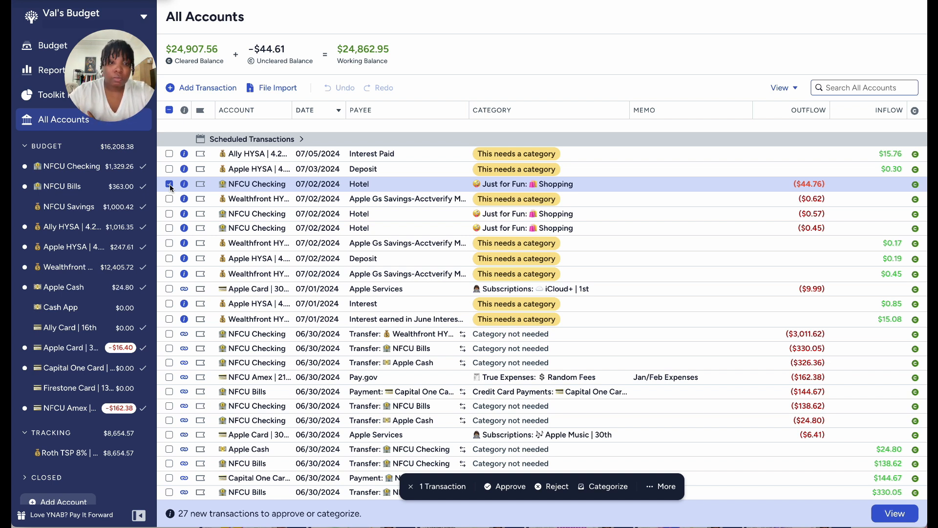
{"action": "scroll", "coordinate": [169, 183], "scroll_direction": "down", "scroll_amount": 3}
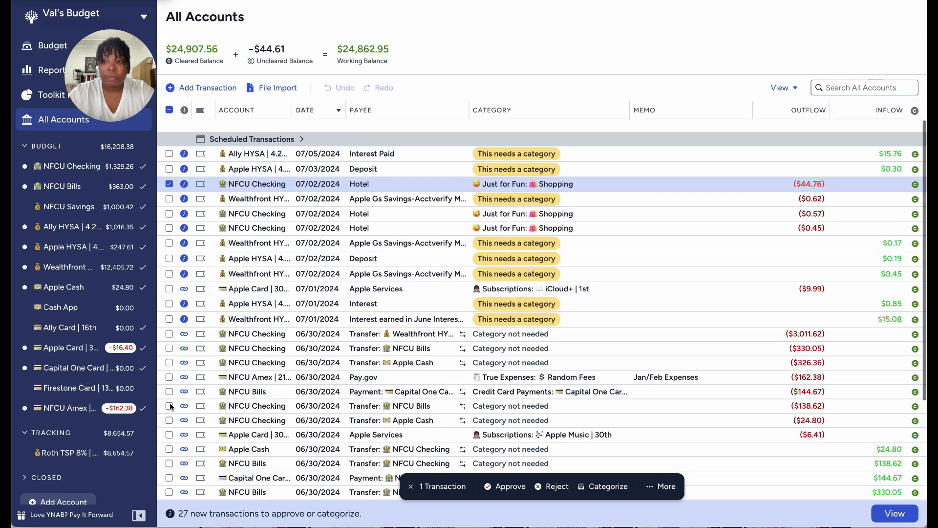
{"action": "left_click", "coordinate": [169, 184]}
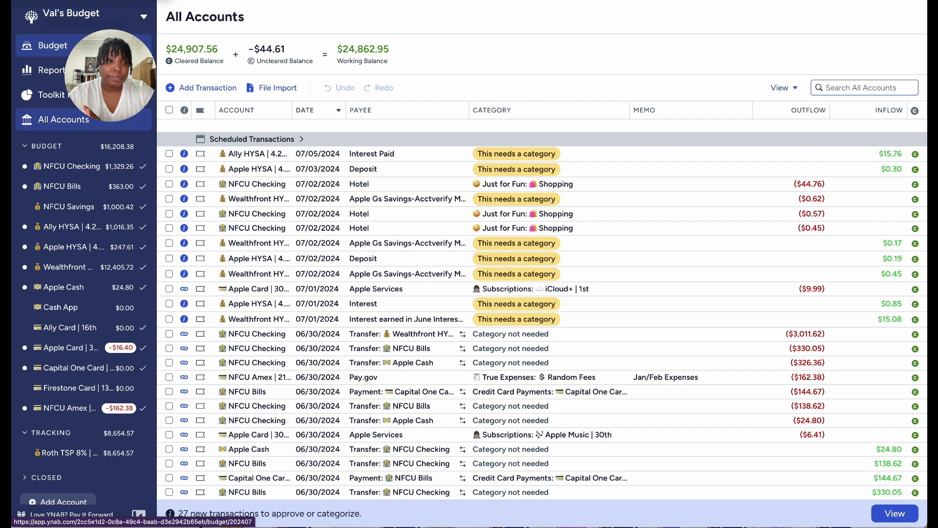
Filter the July 2024 budget to overspent categories and inspect the Shopping category's activity under Just for Fun
{"action": "left_click", "coordinate": [49, 46]}
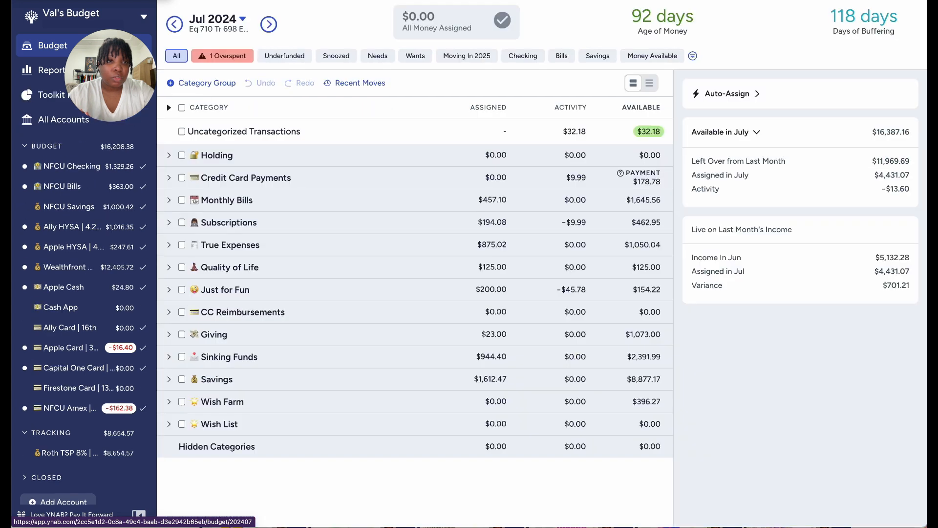
{"action": "left_click", "coordinate": [221, 57]}
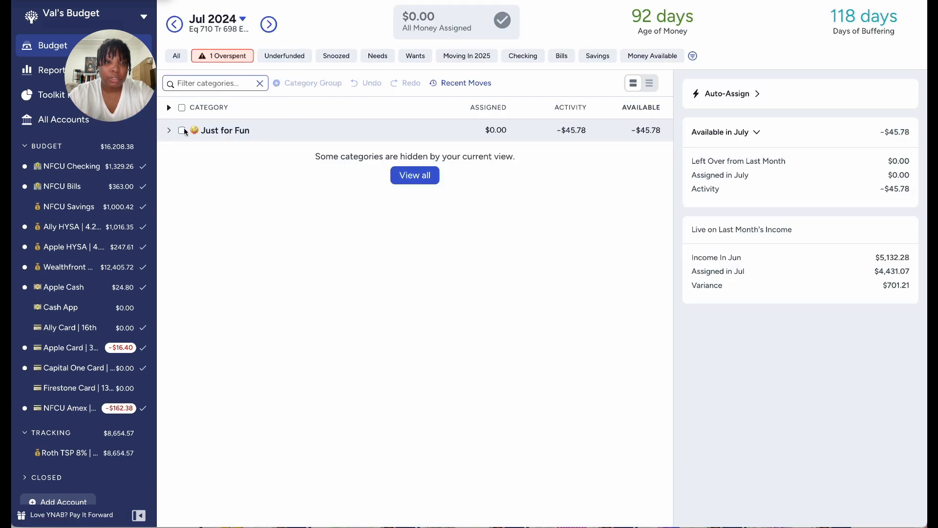
{"action": "left_click", "coordinate": [169, 131]}
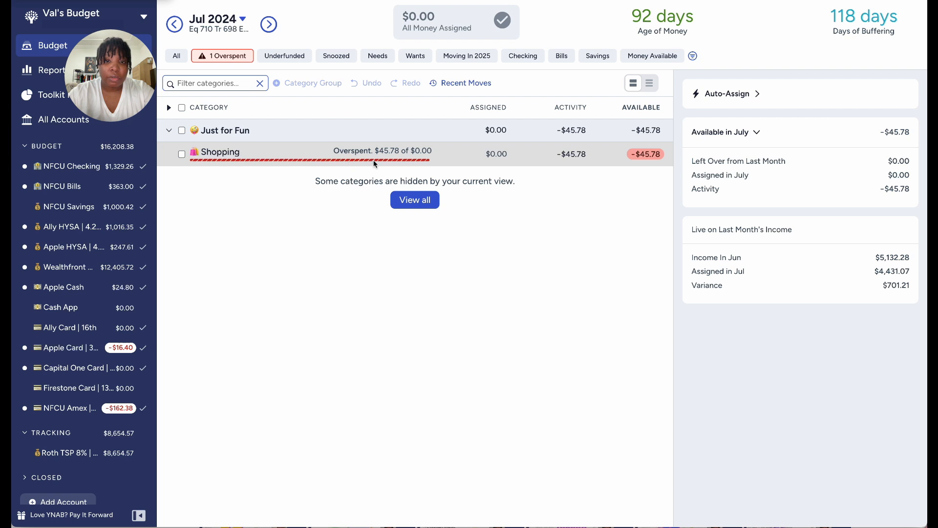
{"action": "left_click", "coordinate": [569, 155]}
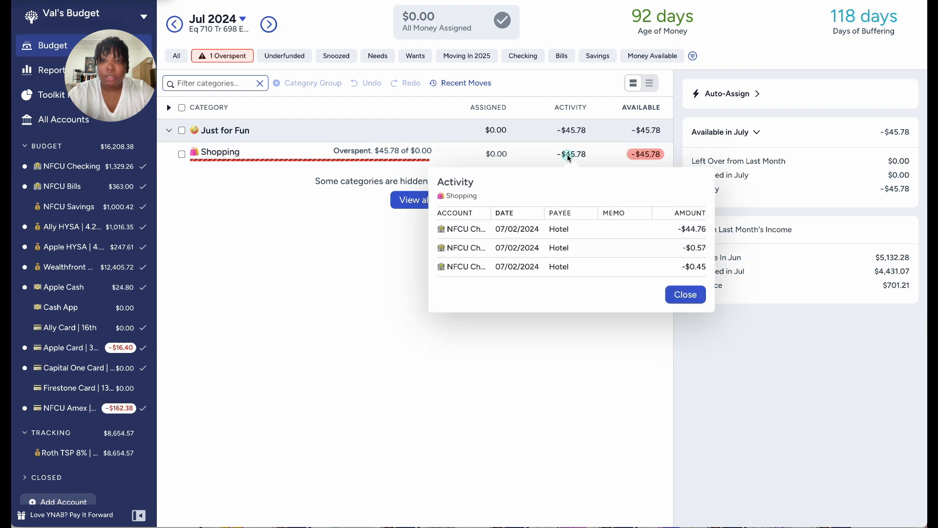
{"action": "left_click", "coordinate": [362, 253]}
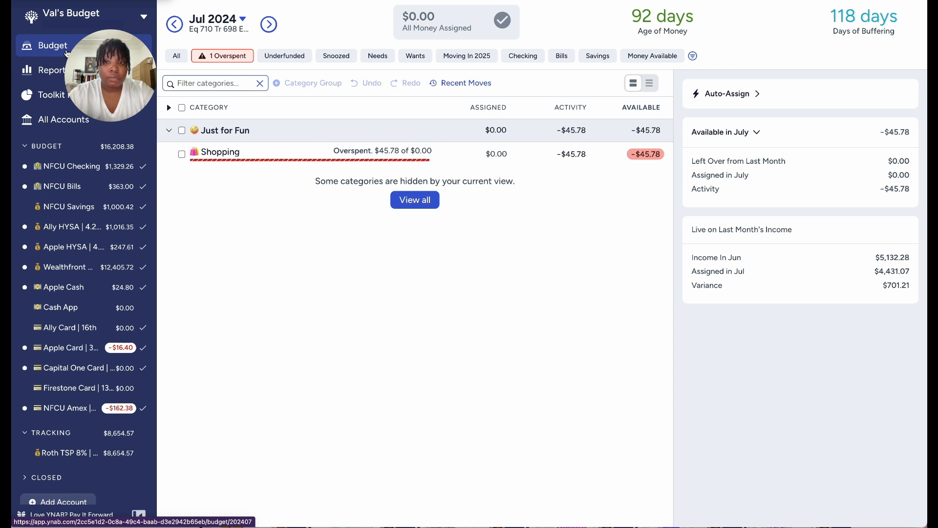
Delete the 06/28/2024 Hotel transaction categorized as Shopping from All Accounts
{"action": "left_click", "coordinate": [61, 124]}
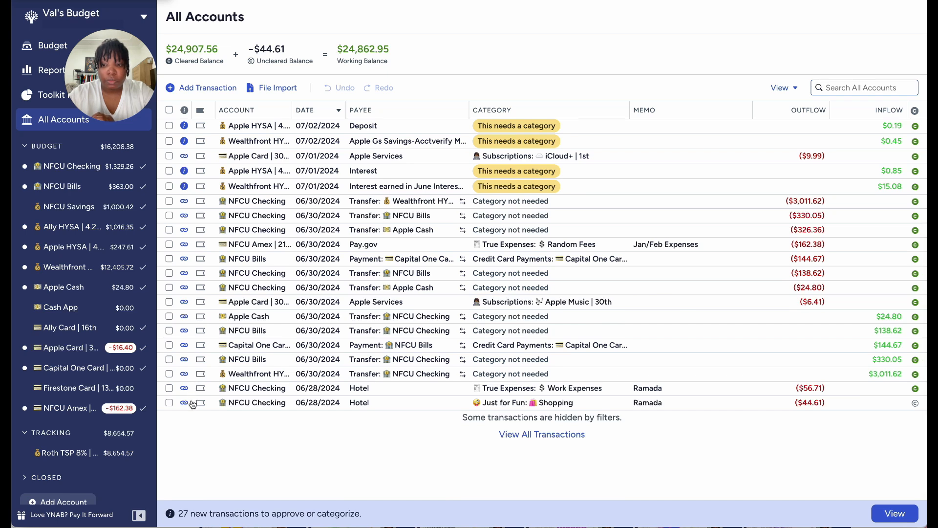
{"action": "left_click", "coordinate": [169, 402]}
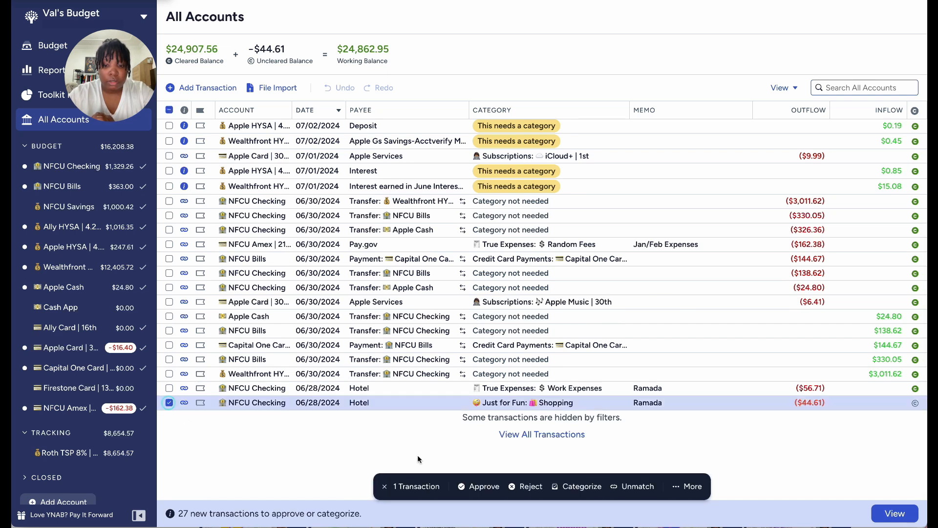
{"action": "left_click", "coordinate": [687, 487]}
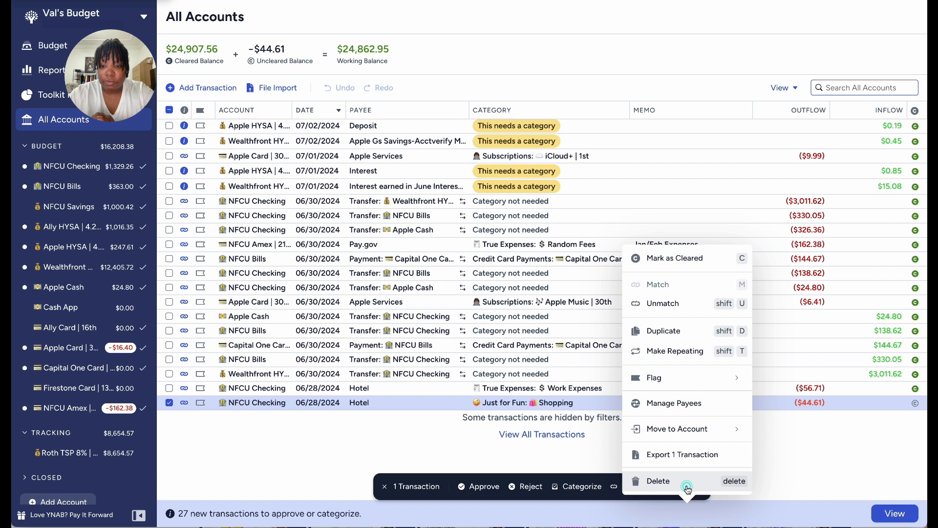
{"action": "left_click", "coordinate": [661, 481]}
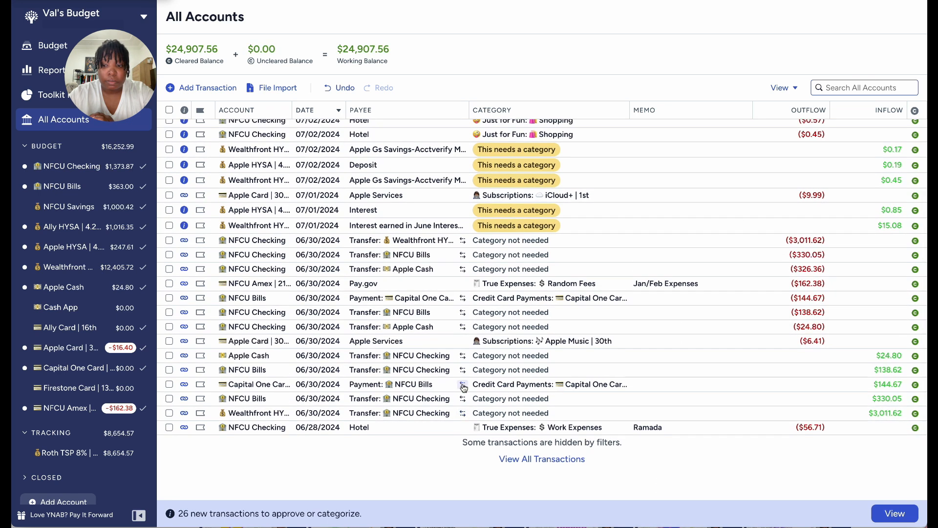
Approve the 06/28/2024 Hotel transaction categorized as Work Expenses and deselect it
{"action": "left_click", "coordinate": [169, 427]}
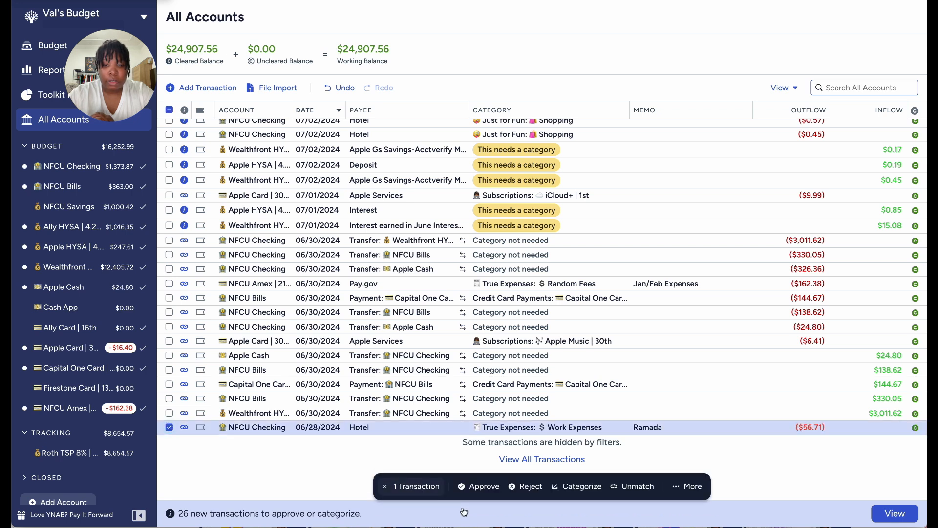
{"action": "left_click", "coordinate": [477, 487]}
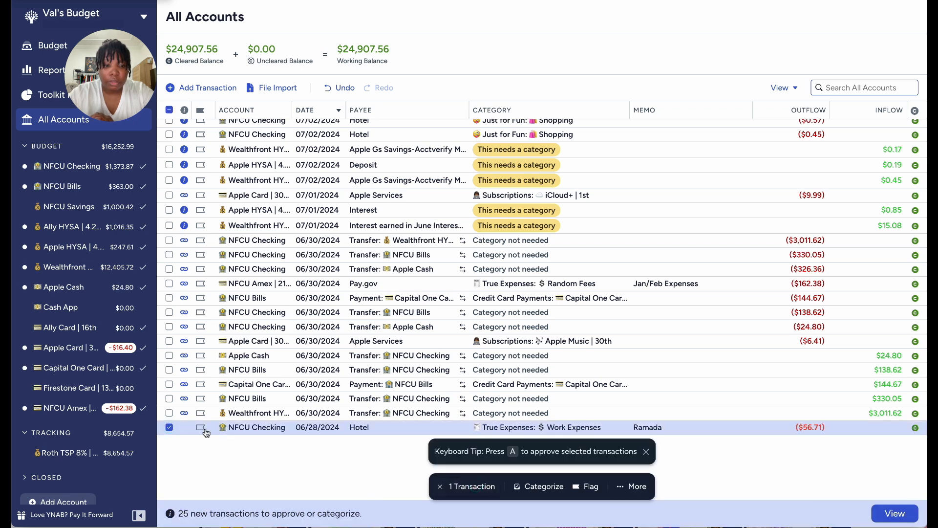
{"action": "left_click", "coordinate": [169, 427]}
Approve the $44.76 Hotel transaction dated 07/02/2024
{"action": "scroll", "coordinate": [168, 427], "scroll_direction": "up", "scroll_amount": 3}
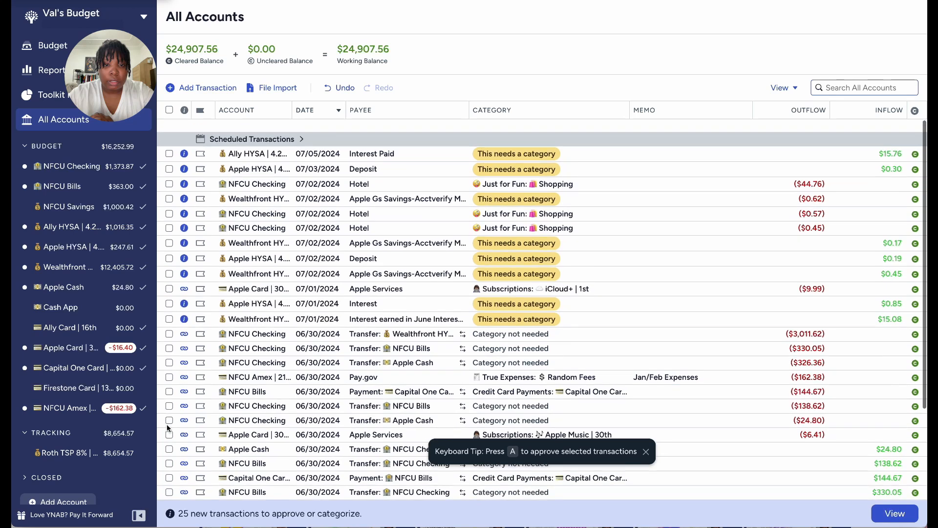
{"action": "left_click", "coordinate": [170, 184]}
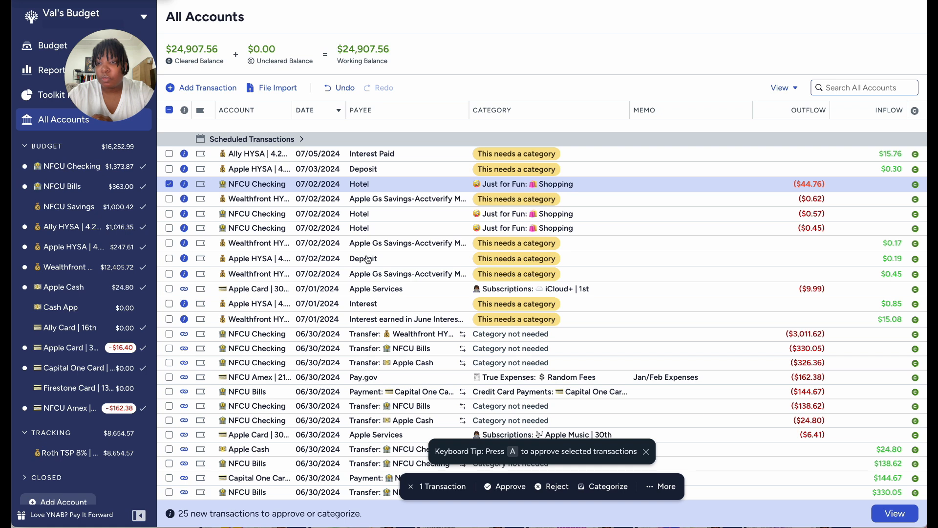
{"action": "left_click", "coordinate": [515, 491]}
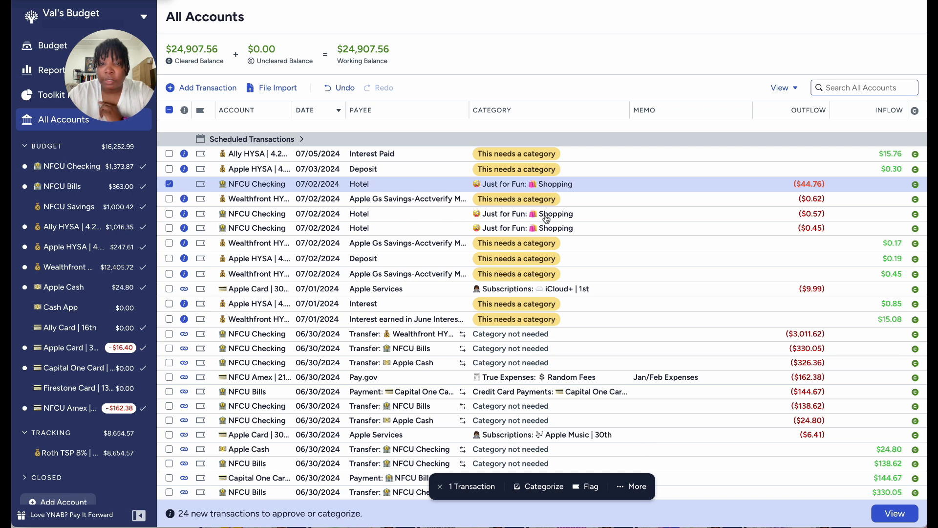
Change the payee of the $0.57 Hotel transaction dated 07/02/2024 to International Transaction Fee
{"action": "left_click", "coordinate": [375, 215]}
{"action": "left_click", "coordinate": [368, 213]}
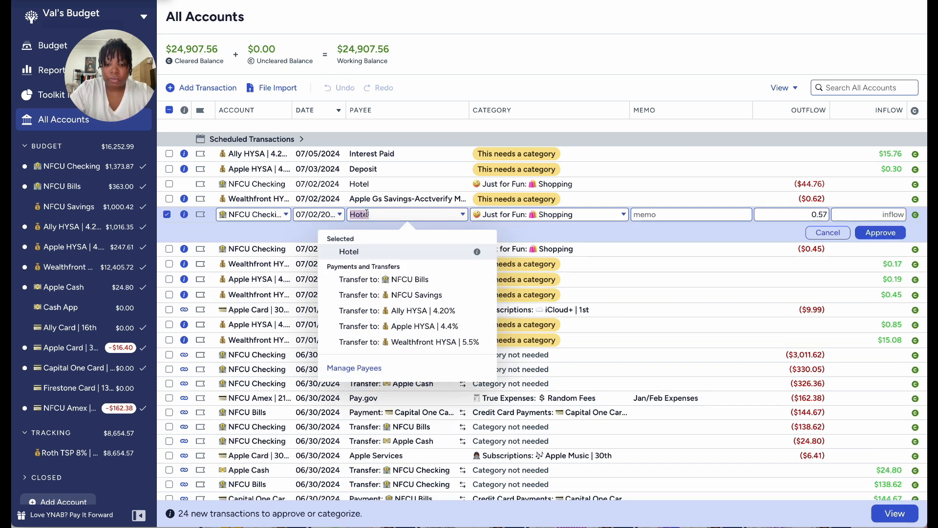
{"action": "type", "text": "in"}
{"action": "key", "text": "BackSpace"}
{"action": "key", "text": "BackSpace"}
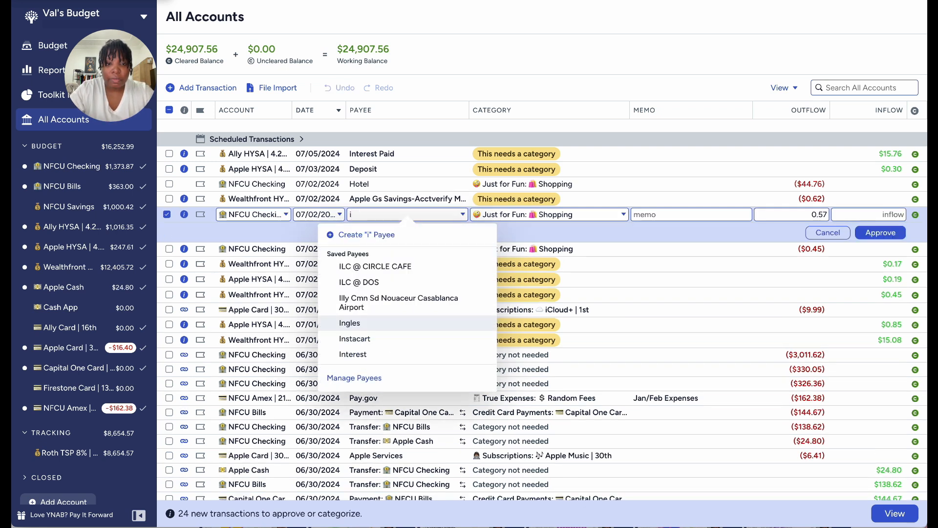
{"action": "type", "text": "fee"}
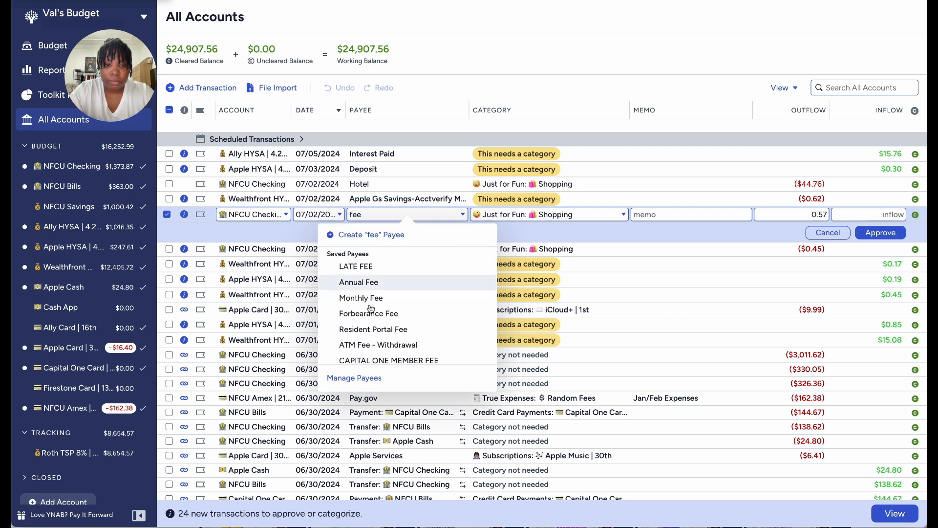
{"action": "scroll", "coordinate": [371, 308], "scroll_direction": "down", "scroll_amount": 3}
{"action": "scroll", "coordinate": [371, 311], "scroll_direction": "down", "scroll_amount": 2}
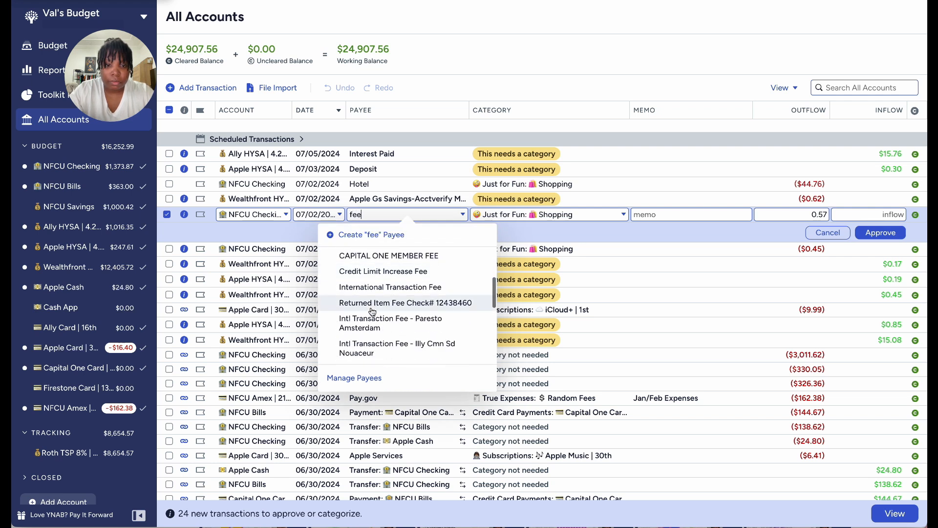
{"action": "left_click", "coordinate": [406, 292]}
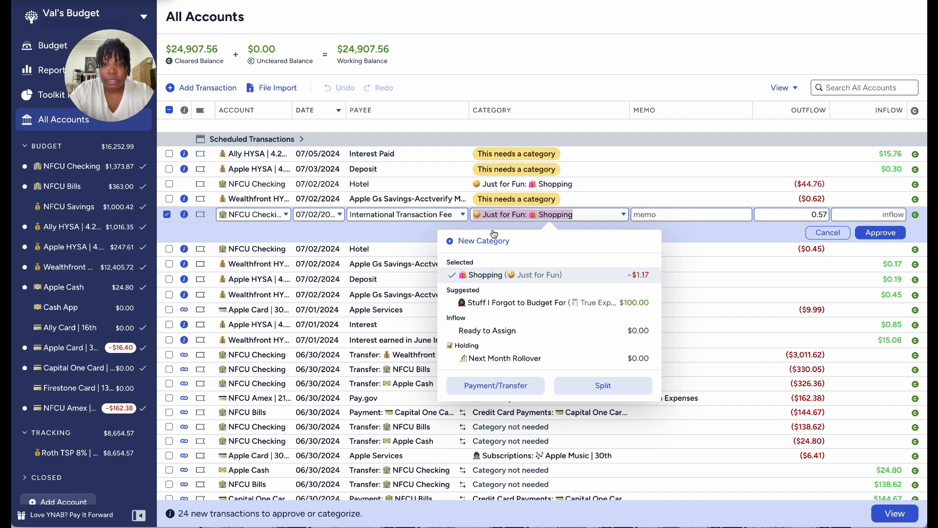
Give the $0.57 fee transaction the memo Ramada and the Random Fees category, and approve it
{"action": "left_click", "coordinate": [697, 216]}
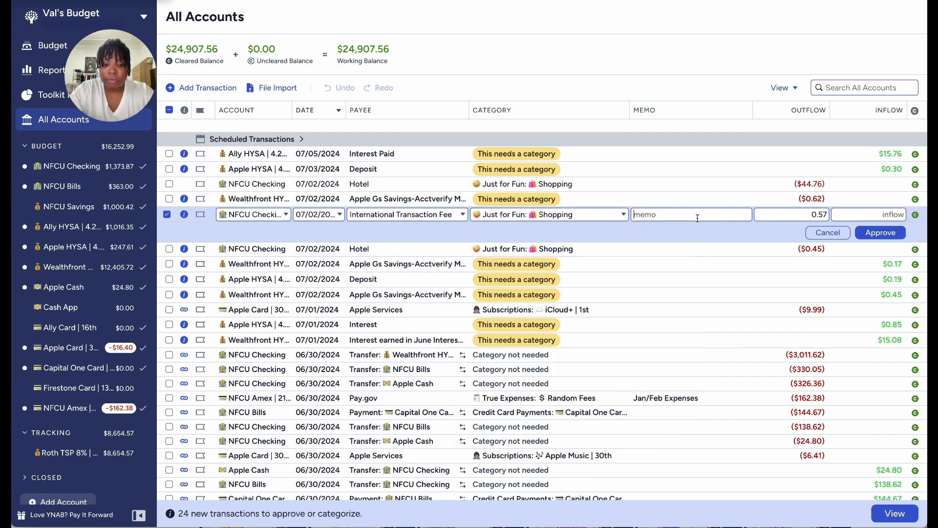
{"action": "type", "text": "Ramada"}
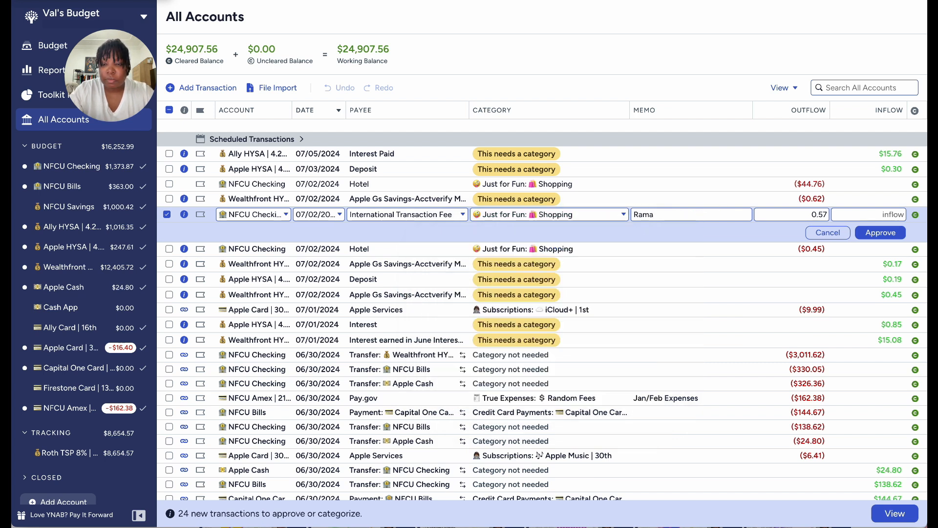
{"action": "left_click", "coordinate": [606, 216]}
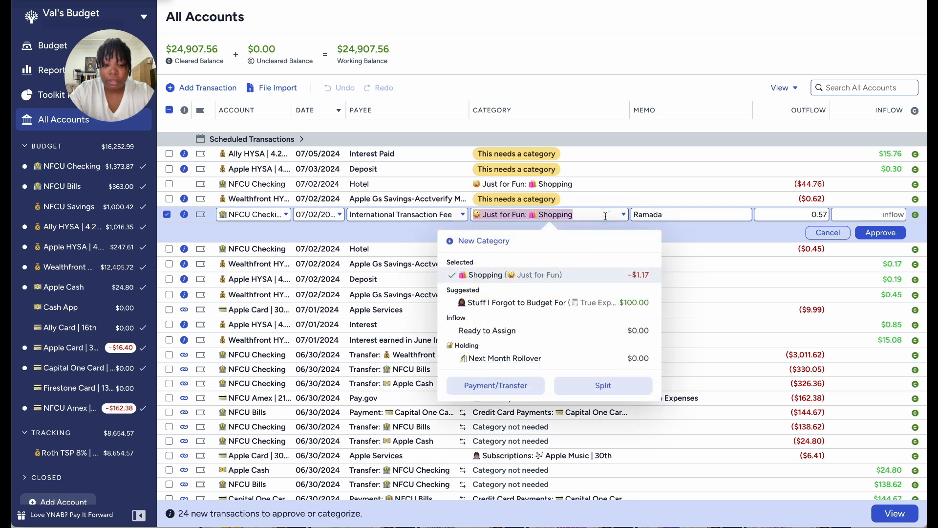
{"action": "type", "text": "fee"}
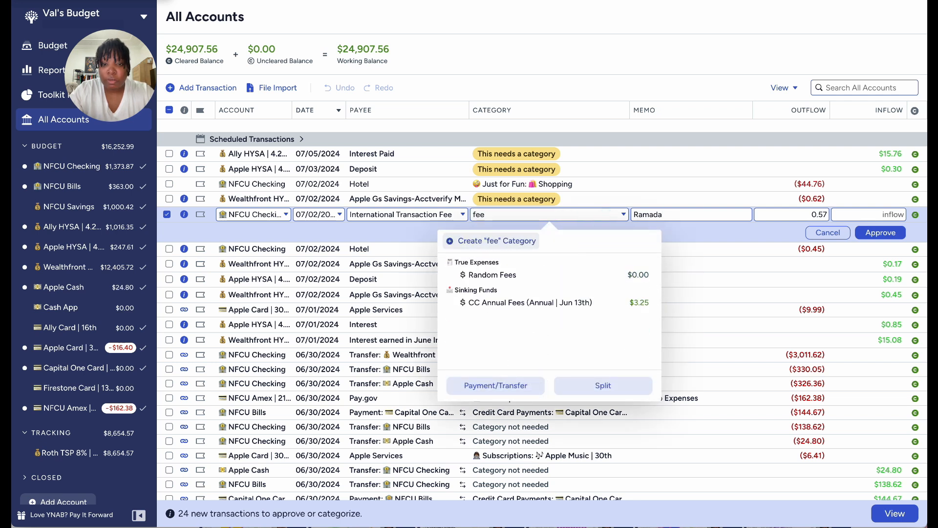
{"action": "left_click", "coordinate": [542, 276]}
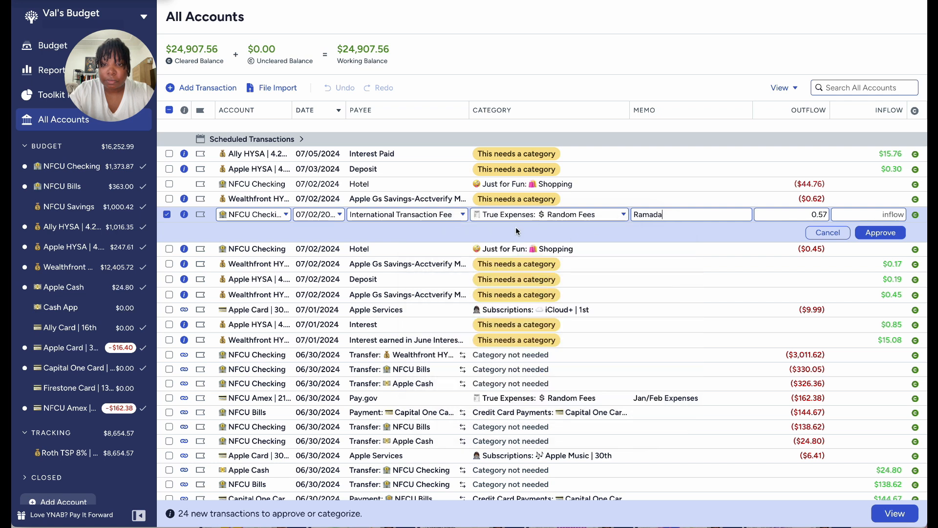
{"action": "left_click", "coordinate": [885, 233]}
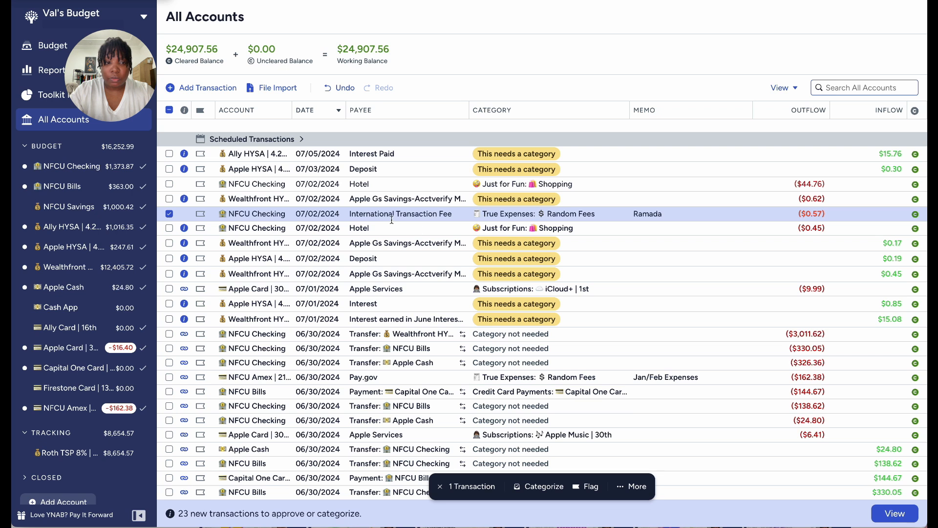
Change the payee of the $0.45 Hotel transaction dated 07/02/2024 to International Transaction Fee
{"action": "left_click", "coordinate": [368, 230]}
{"action": "left_click", "coordinate": [368, 229]}
{"action": "type", "text": "fee"}
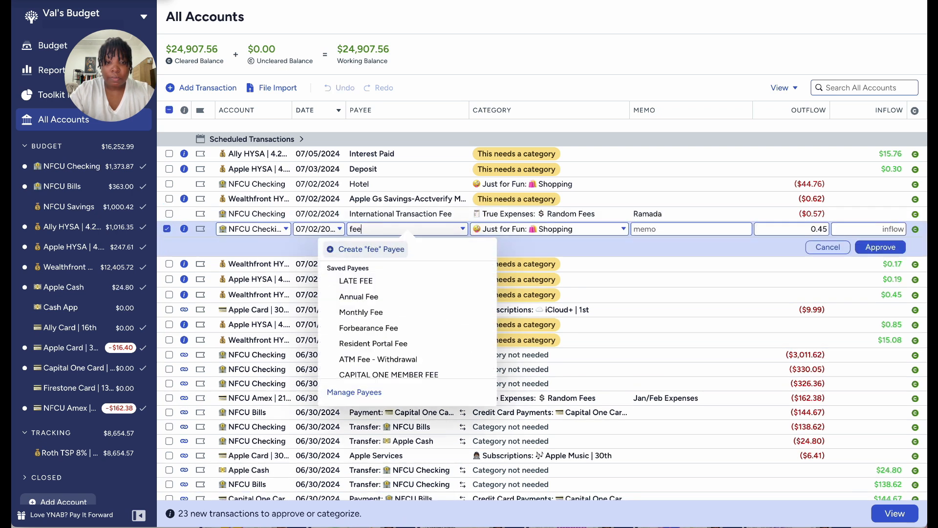
{"action": "scroll", "coordinate": [407, 284], "scroll_direction": "down", "scroll_amount": 5}
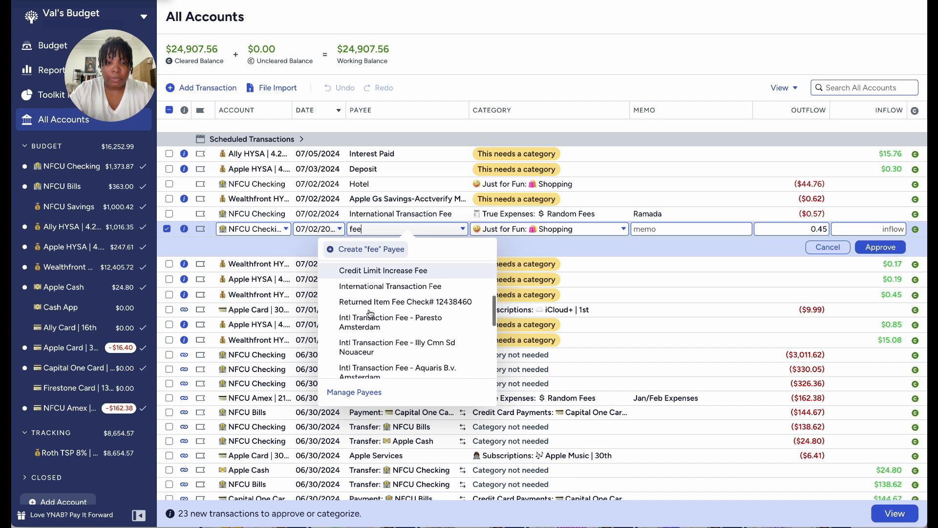
{"action": "left_click", "coordinate": [407, 283]}
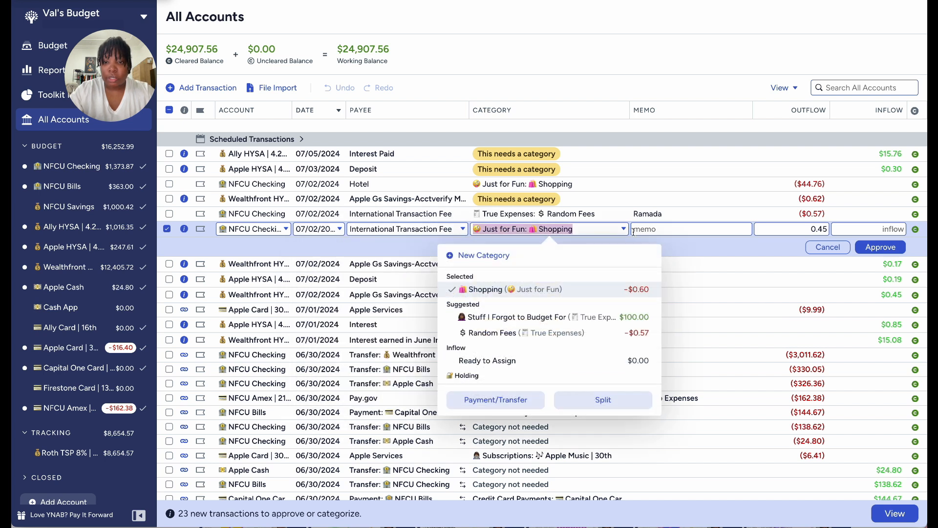
Categorize the $0.45 fee transaction as Random Fees with the memo Ramada, then approve and deselect it
{"action": "type", "text": "ra"}
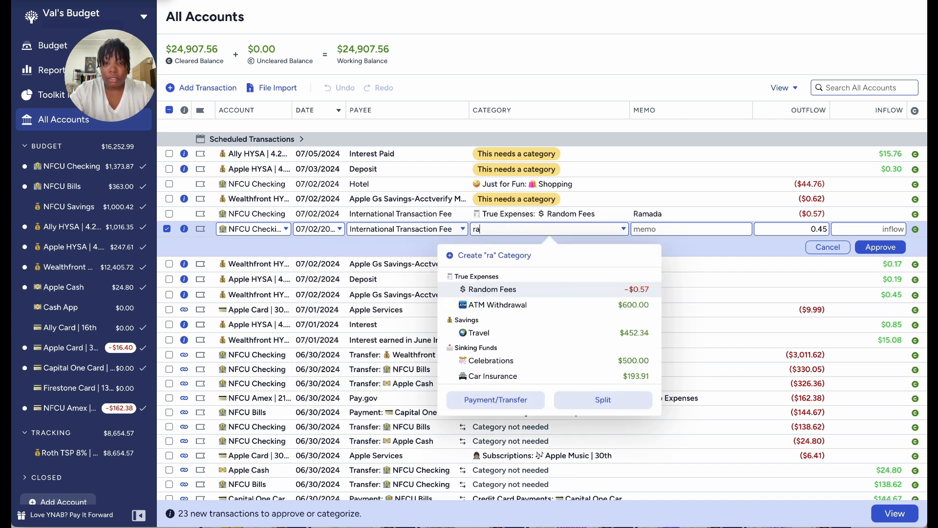
{"action": "left_click", "coordinate": [597, 289]}
{"action": "type", "text": "Rama"}
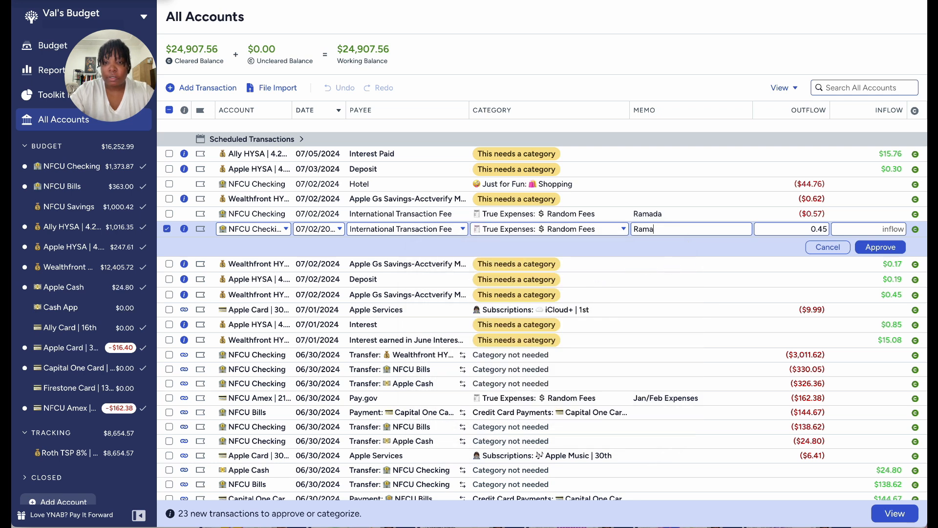
{"action": "type", "text": "da"}
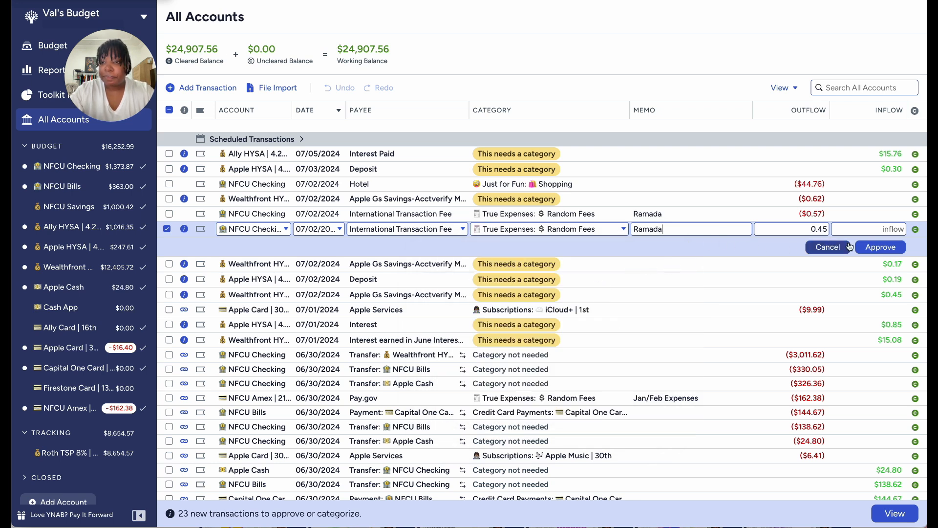
{"action": "left_click", "coordinate": [879, 248]}
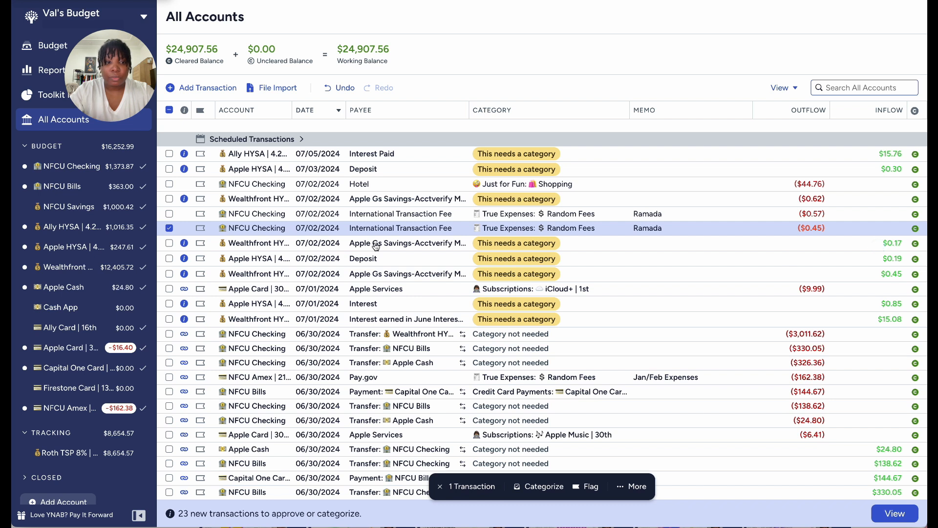
{"action": "left_click", "coordinate": [169, 228]}
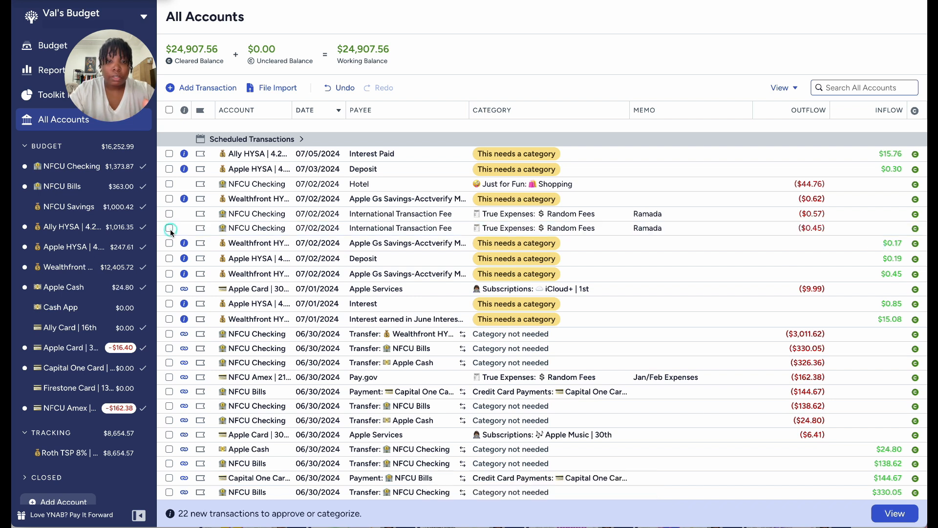
Approve the $3,011.62 transfer inflow into the Wealthfront account dated 06/30/2024 and deselect it
{"action": "scroll", "coordinate": [170, 229], "scroll_direction": "down", "scroll_amount": 3}
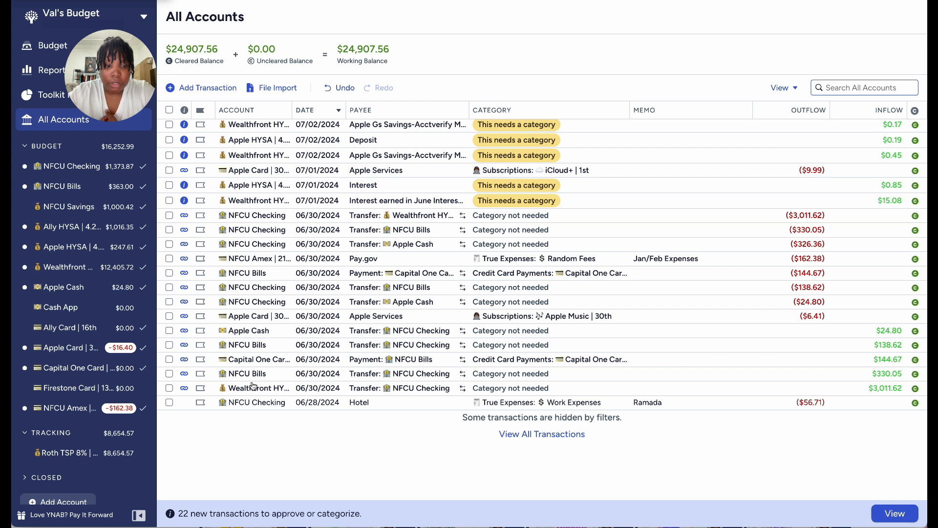
{"action": "left_click", "coordinate": [170, 389]}
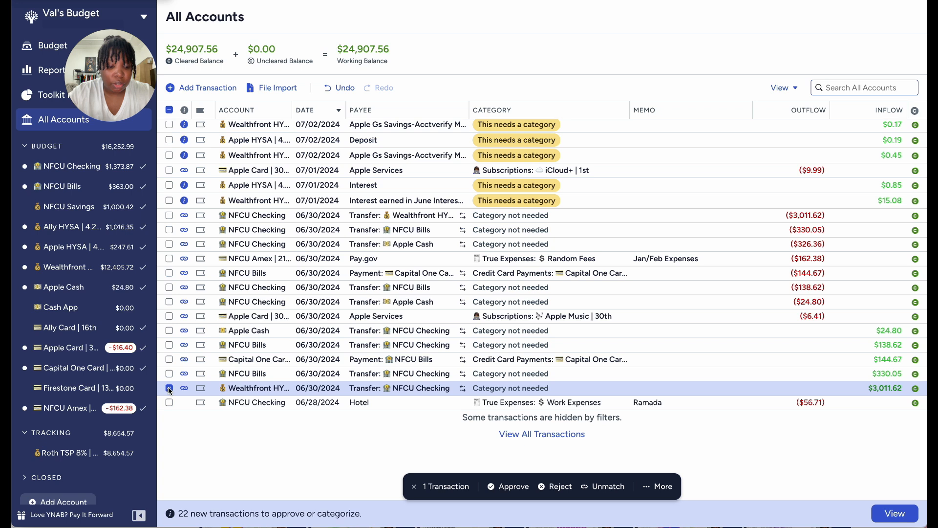
{"action": "key", "text": "a"}
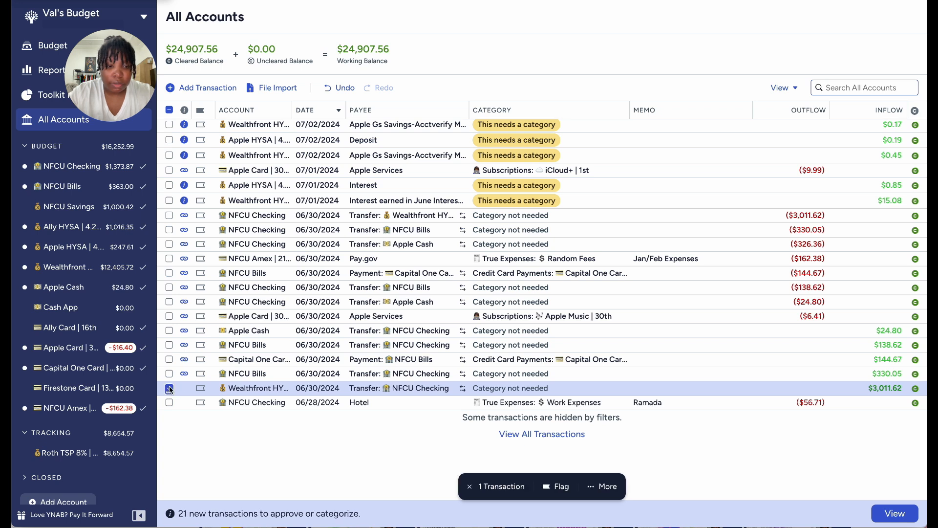
{"action": "left_click", "coordinate": [169, 388]}
Approve the $330.05 transfer inflow into NFCU Bills dated 06/30/2024 and deselect it
{"action": "left_click", "coordinate": [169, 373]}
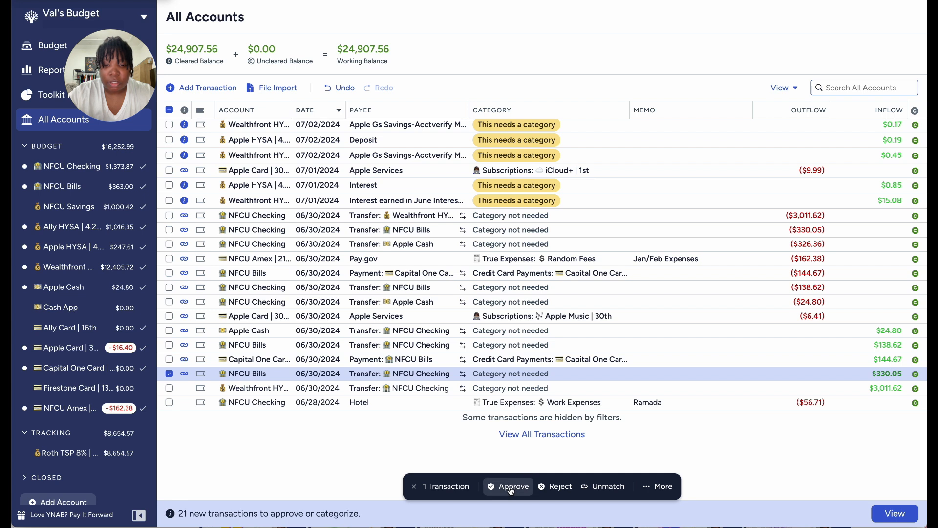
{"action": "left_click", "coordinate": [169, 373]}
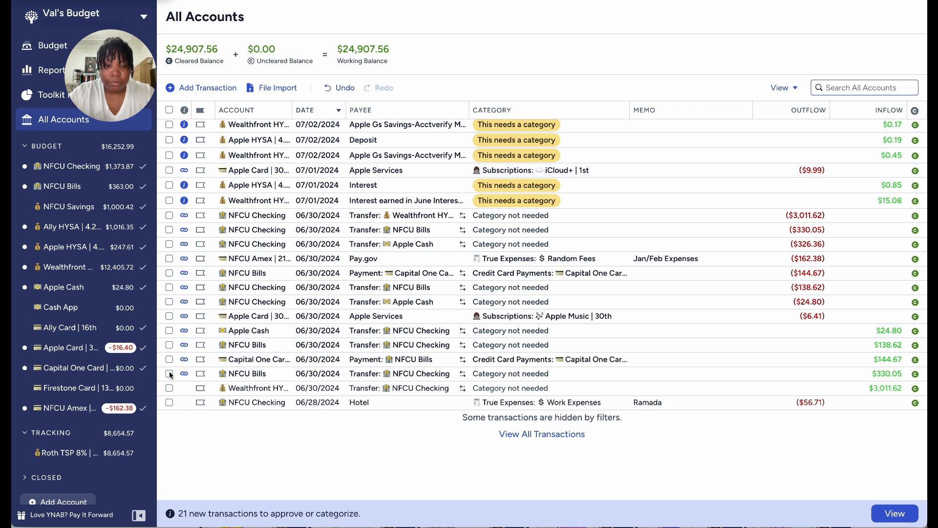
{"action": "left_click", "coordinate": [169, 373]}
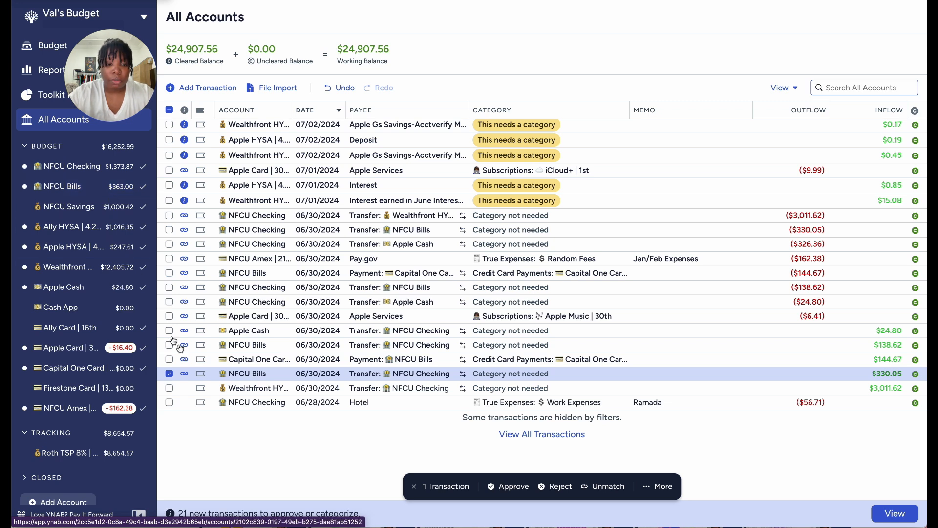
{"action": "key", "text": "a"}
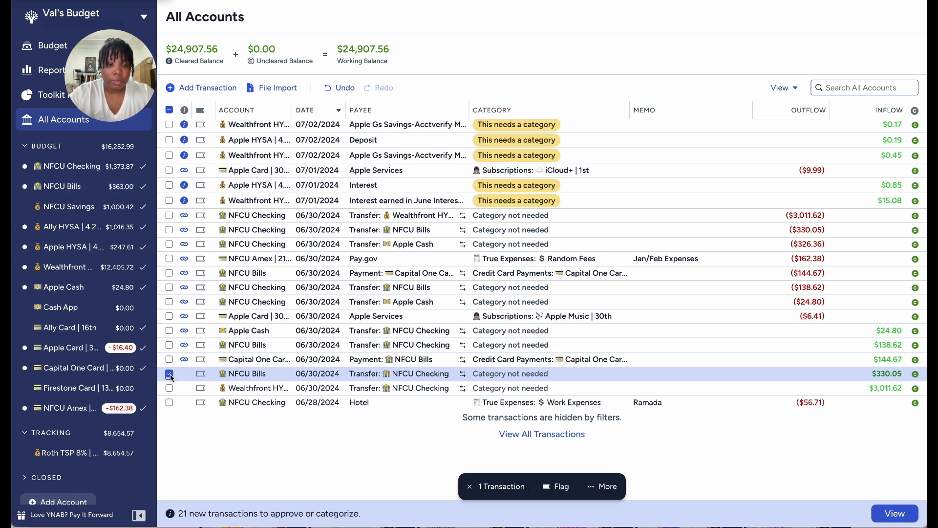
{"action": "left_click", "coordinate": [170, 375]}
Approve the $144.67 Capital One Card payment inflow and leave only the $138.62 NFCU Bills transfer inflow selected
{"action": "left_click", "coordinate": [170, 359]}
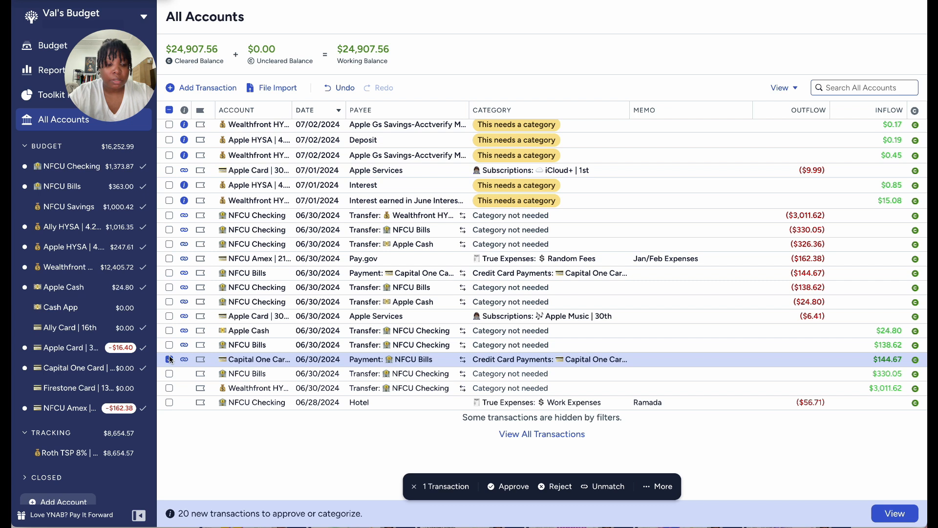
{"action": "key", "text": "a"}
{"action": "left_click", "coordinate": [170, 345]}
{"action": "left_click", "coordinate": [169, 360]}
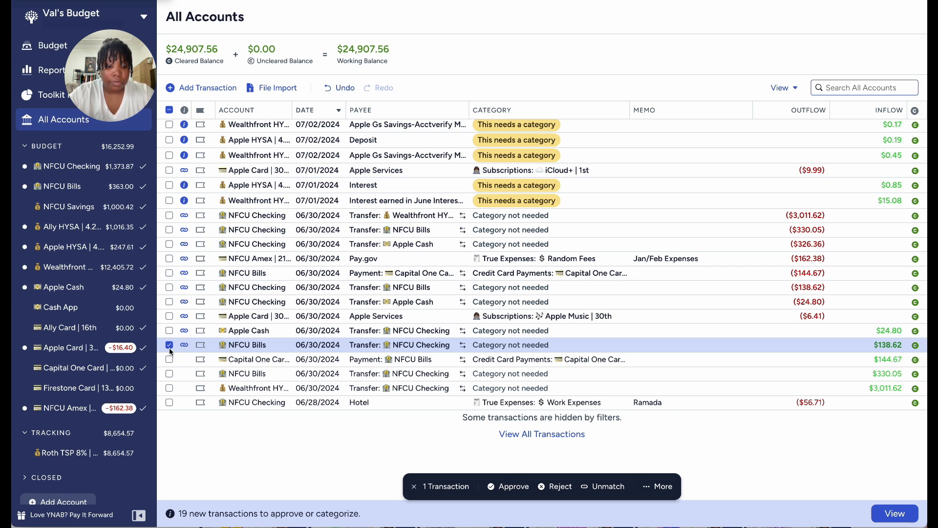
Approve the $138.62 NFCU Bills and $24.80 Apple Cash transfer inflows from NFCU Checking and deselect both
{"action": "left_click", "coordinate": [170, 331]}
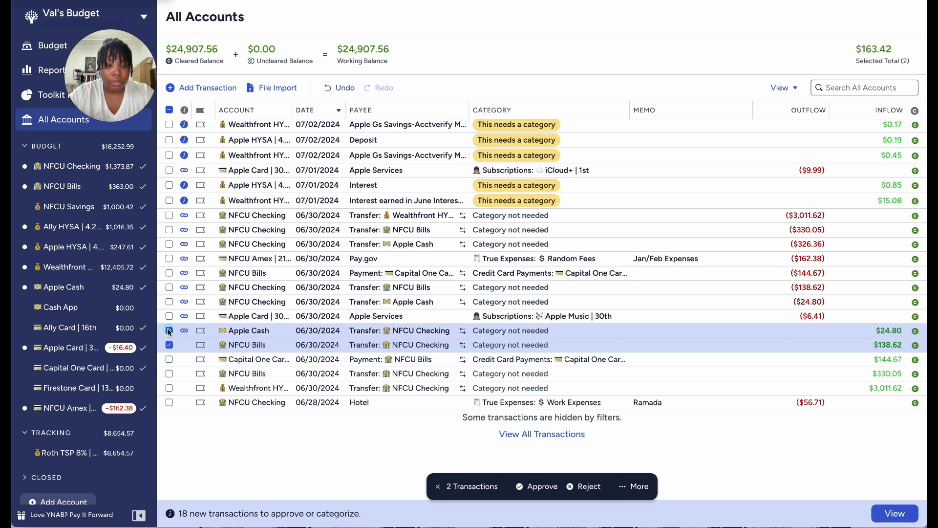
{"action": "left_click", "coordinate": [170, 345]}
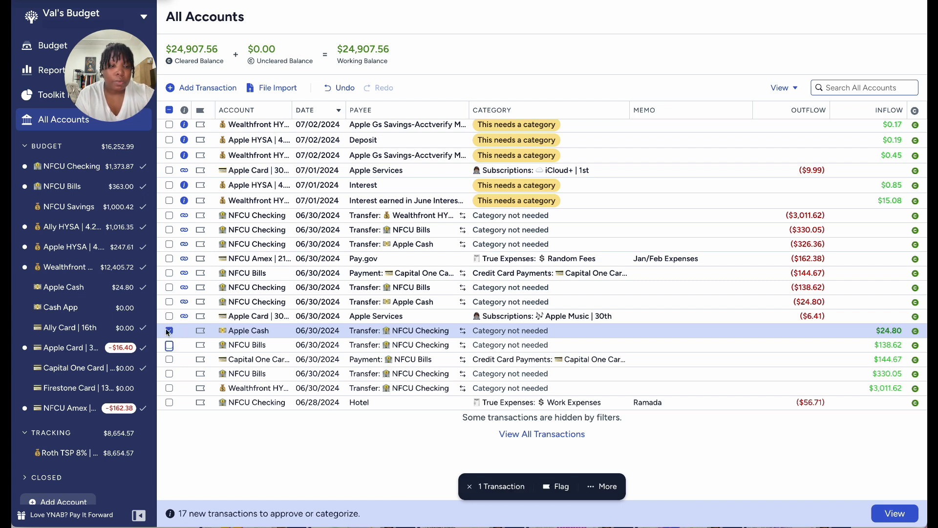
{"action": "left_click", "coordinate": [171, 330]}
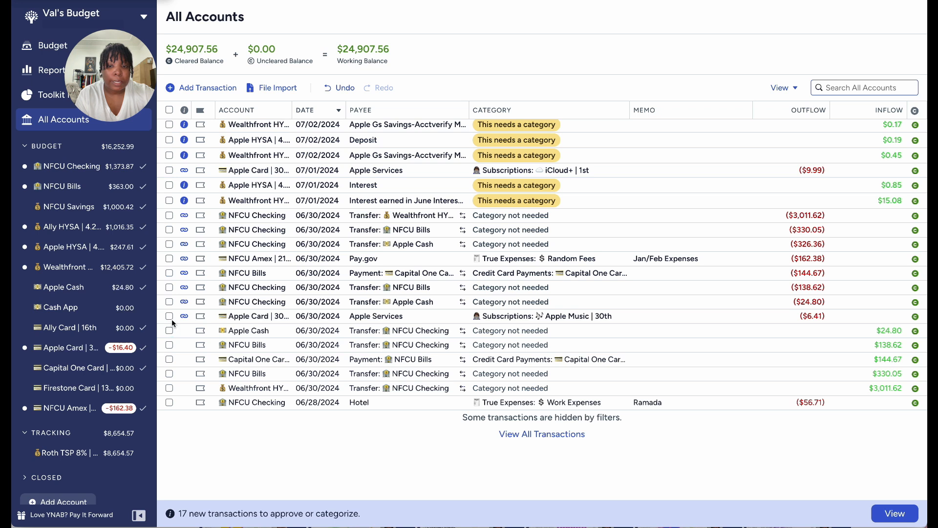
Approve the $6.41 Apple Services charge and the $24.80 NFCU Checking outflow to Apple Cash, both dated 06/30/2024
{"action": "left_click", "coordinate": [170, 317]}
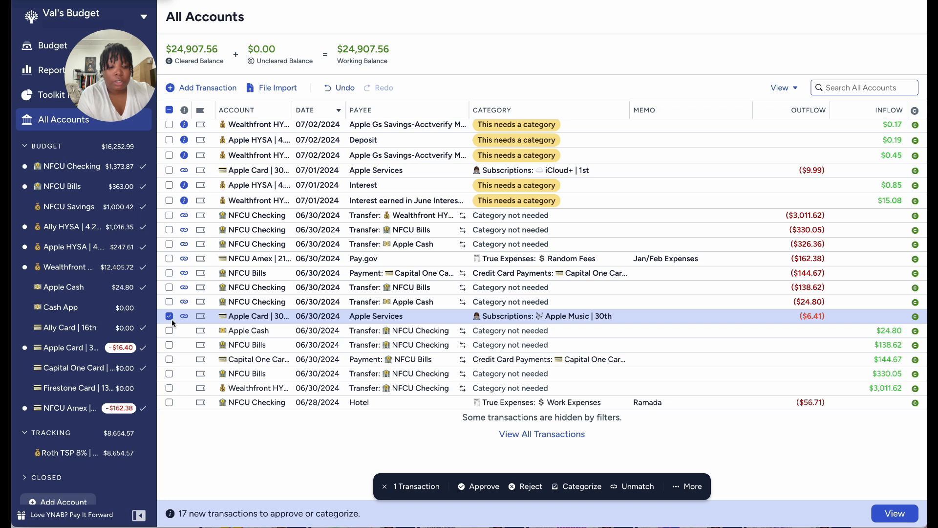
{"action": "key", "text": "a"}
{"action": "left_click", "coordinate": [170, 316]}
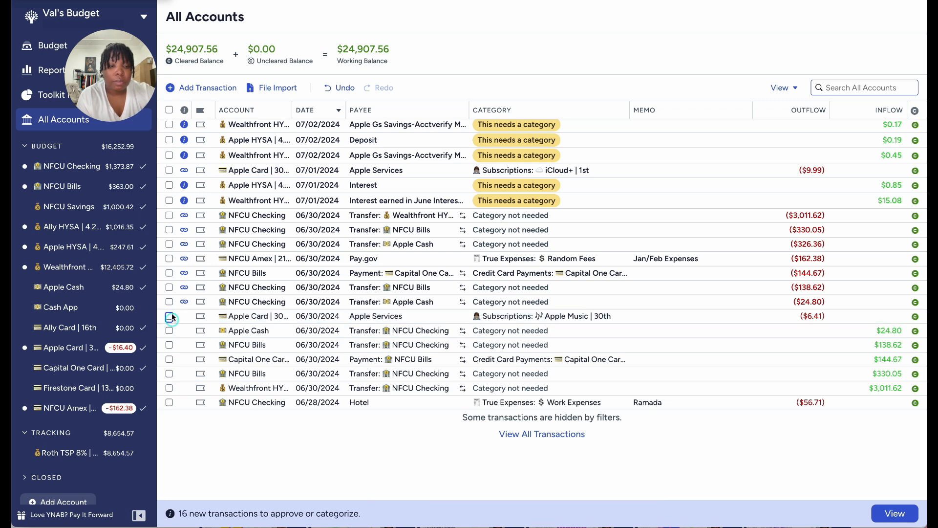
{"action": "left_click", "coordinate": [169, 301]}
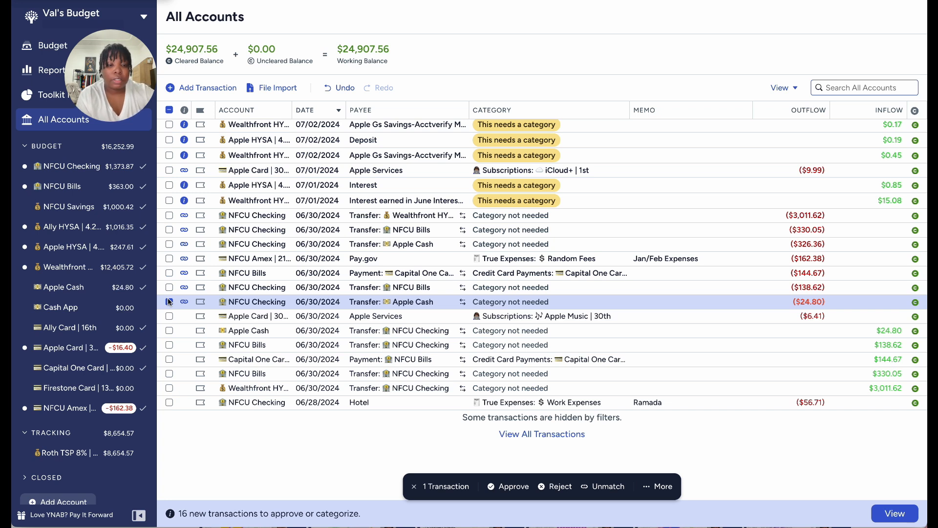
{"action": "key", "text": "a"}
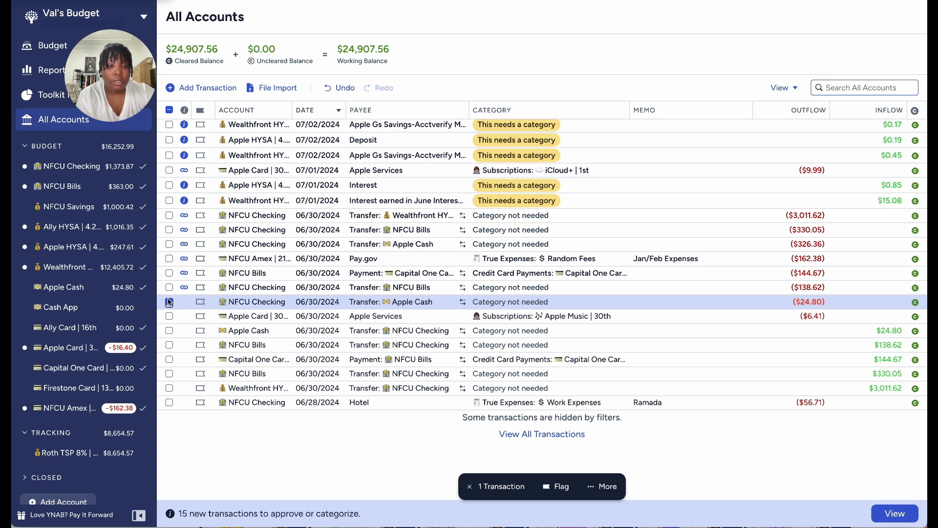
Approve the $138.62 NFCU Checking outflow to NFCU Bills and the $144.67 NFCU Bills payment to Capital One Card, leaving no transactions selected
{"action": "left_click", "coordinate": [169, 302]}
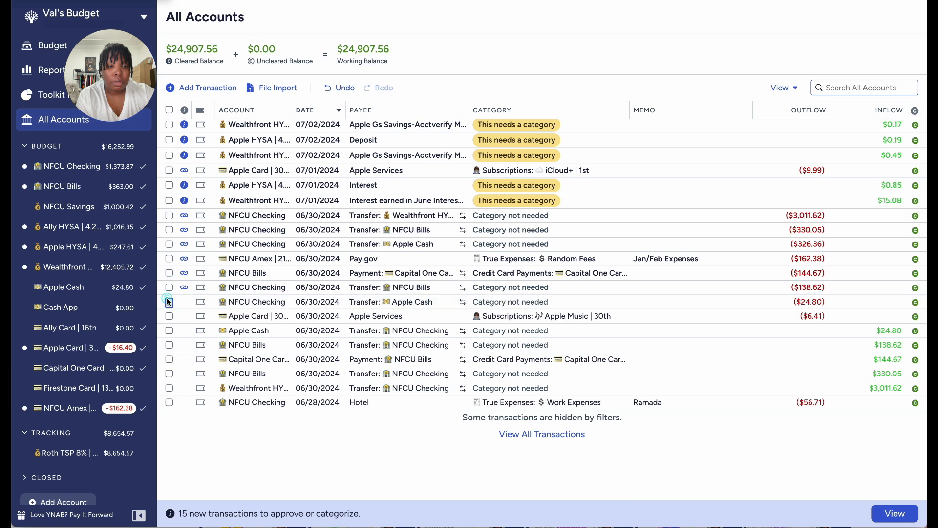
{"action": "left_click", "coordinate": [169, 288]}
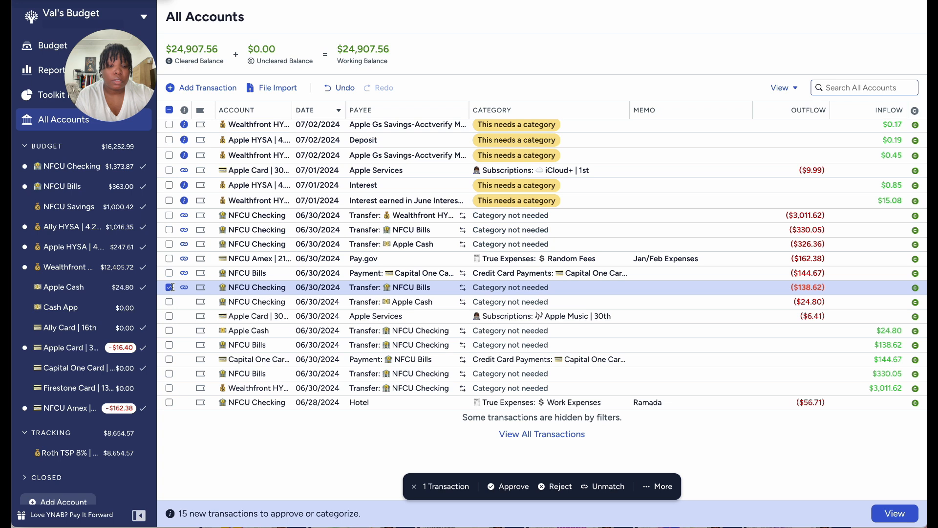
{"action": "key", "text": "a"}
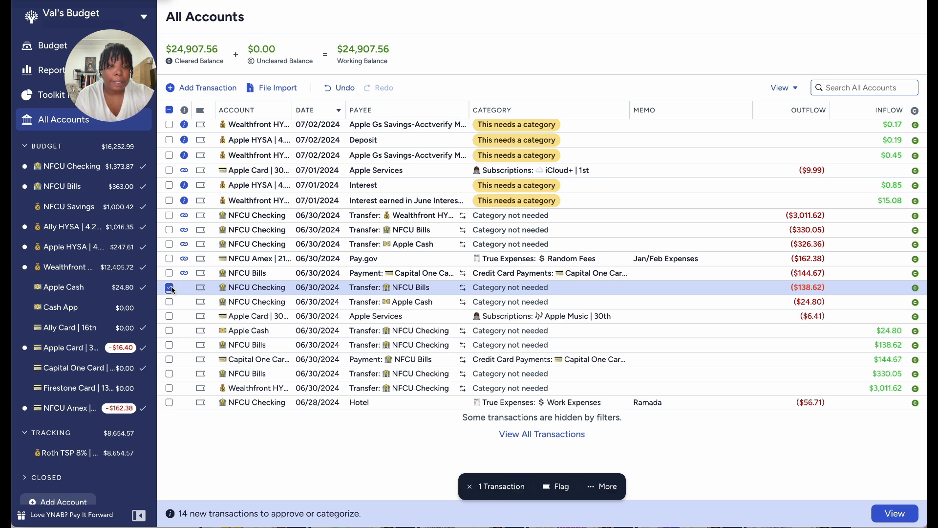
{"action": "left_click", "coordinate": [171, 285]}
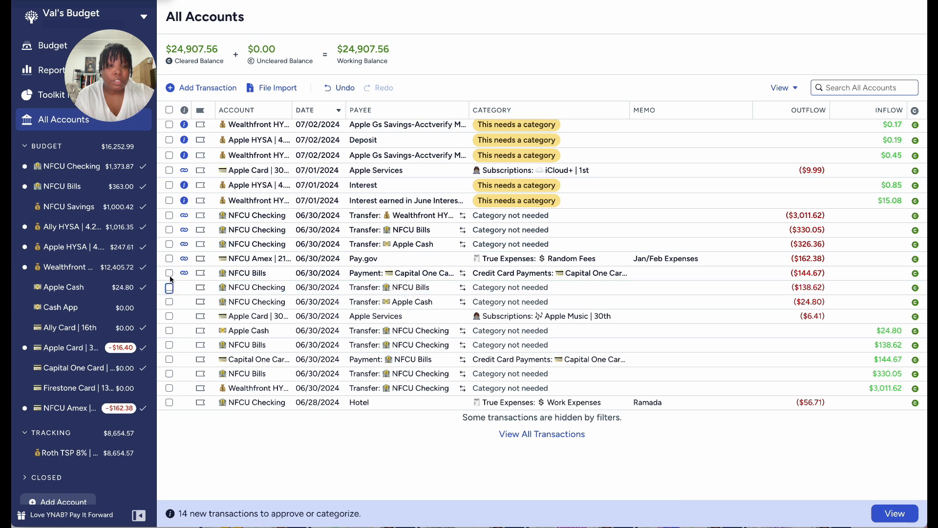
{"action": "left_click", "coordinate": [169, 272]}
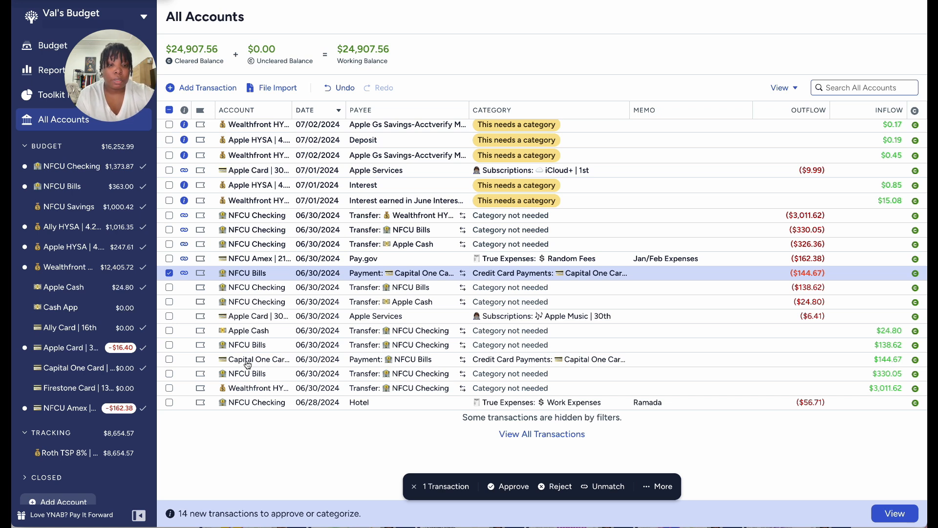
{"action": "key", "text": "a"}
{"action": "left_click", "coordinate": [169, 273]}
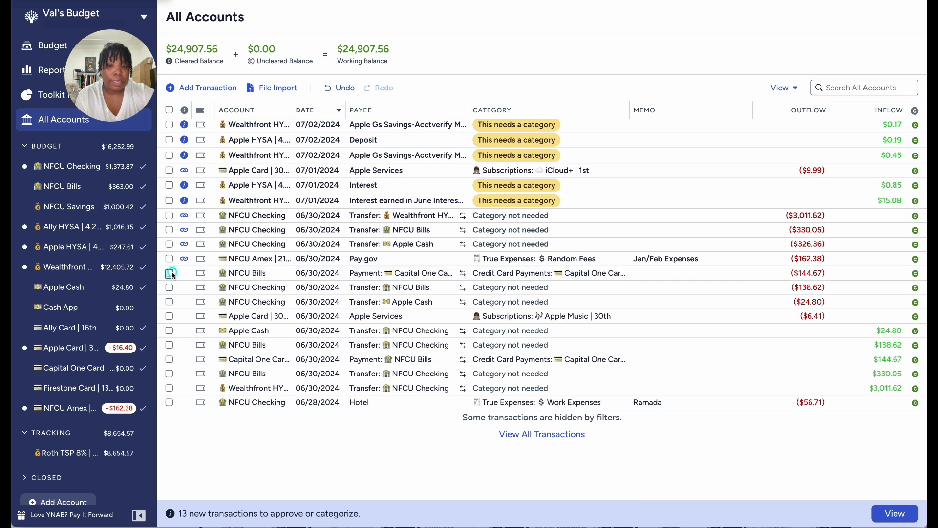
Approve the $162.38 Pay.gov charge on NFCU Amex and the $326.36 NFCU Checking outflow to Apple Cash, deselecting each
{"action": "left_click", "coordinate": [169, 258]}
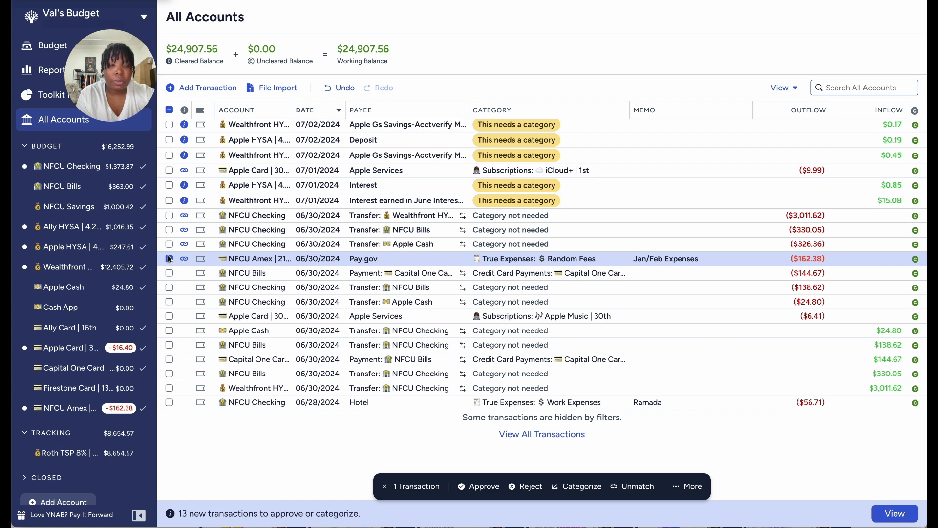
{"action": "key", "text": "a"}
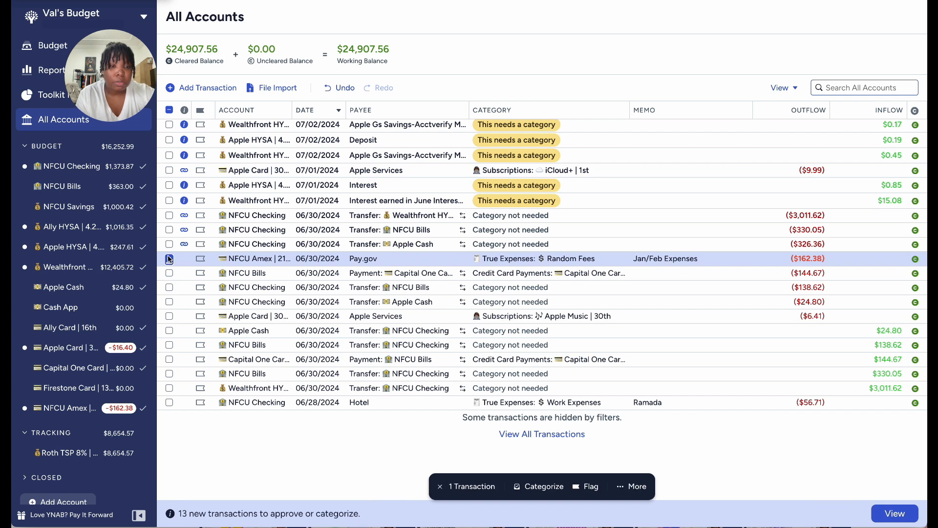
{"action": "left_click", "coordinate": [169, 259]}
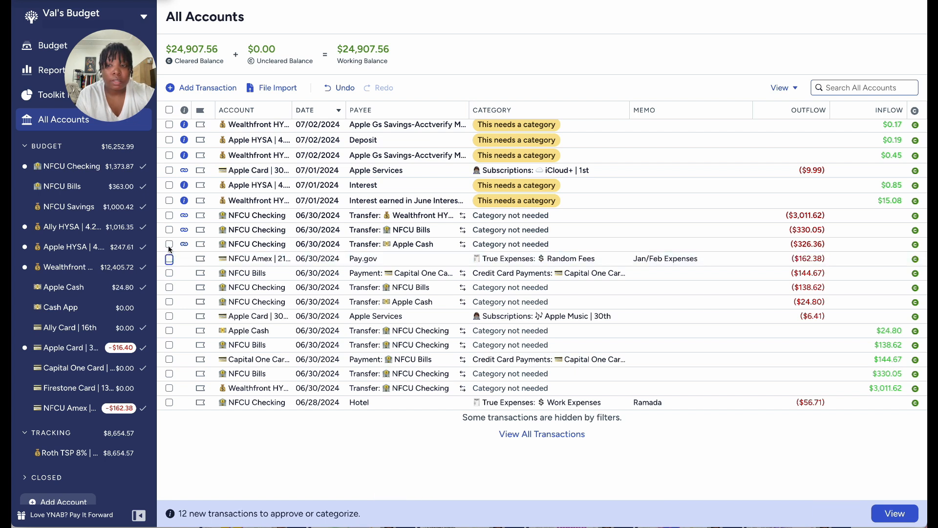
{"action": "left_click", "coordinate": [169, 244]}
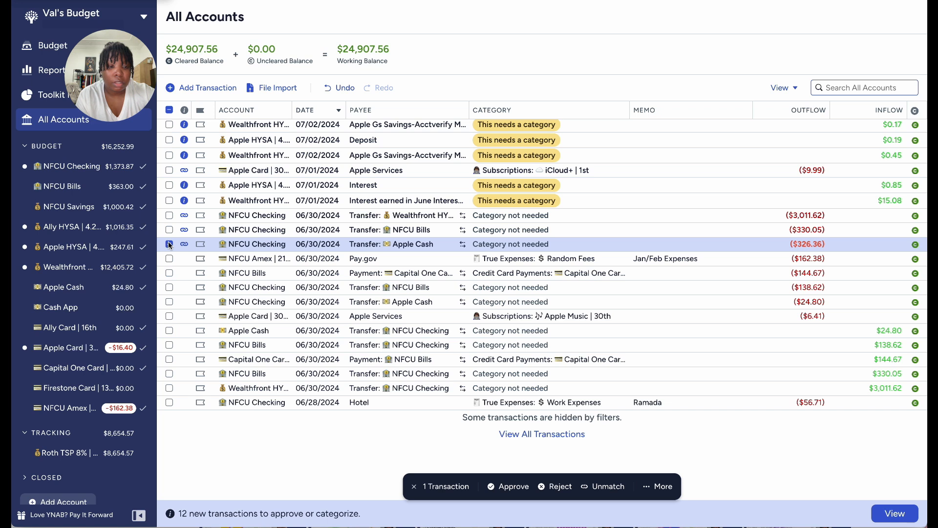
{"action": "key", "text": "a"}
{"action": "left_click", "coordinate": [169, 245]}
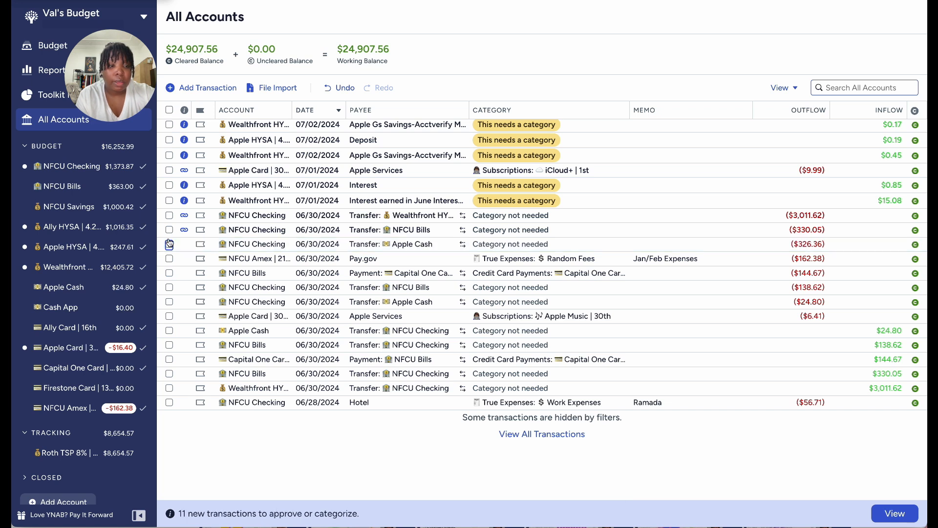
Approve the $330.05 outflow to NFCU Bills and the $3,011.62 outflow to Wealthfront HYSA from NFCU Checking, deselecting each
{"action": "left_click", "coordinate": [169, 230]}
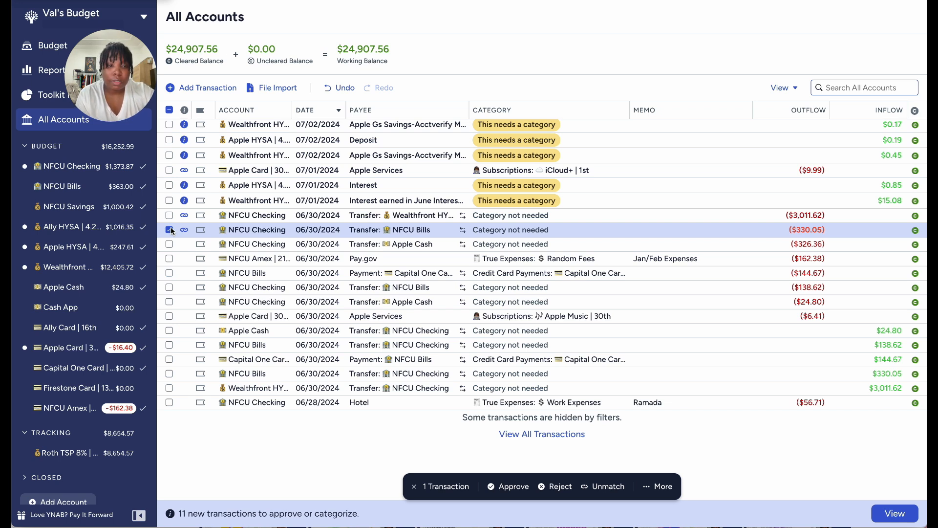
{"action": "key", "text": "a"}
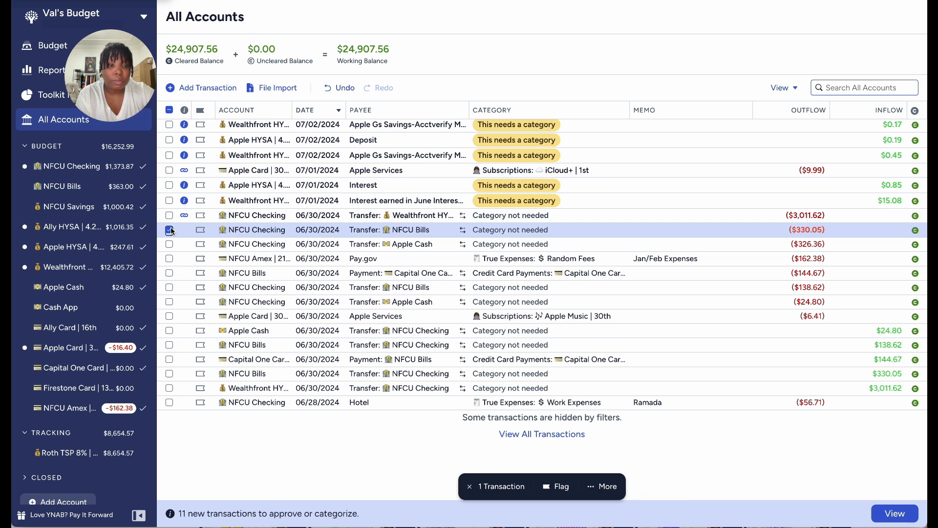
{"action": "left_click", "coordinate": [170, 230]}
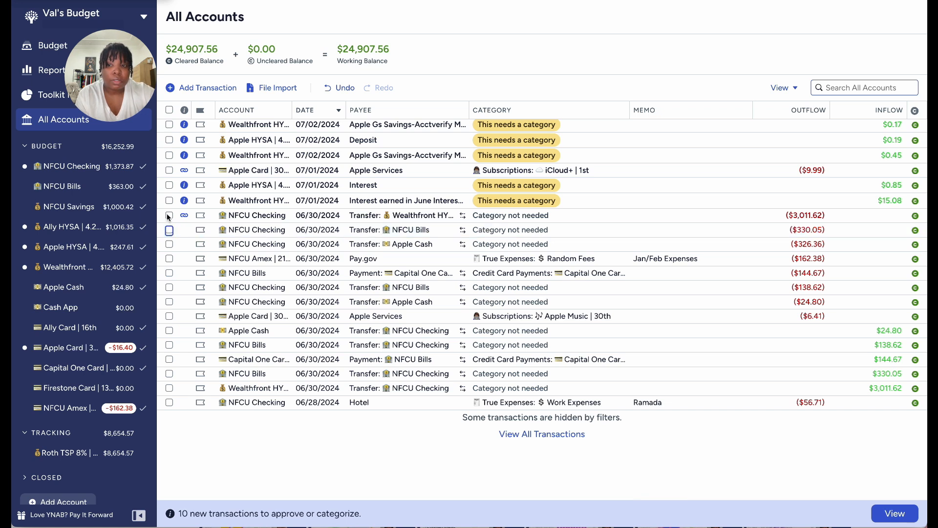
{"action": "left_click", "coordinate": [169, 215]}
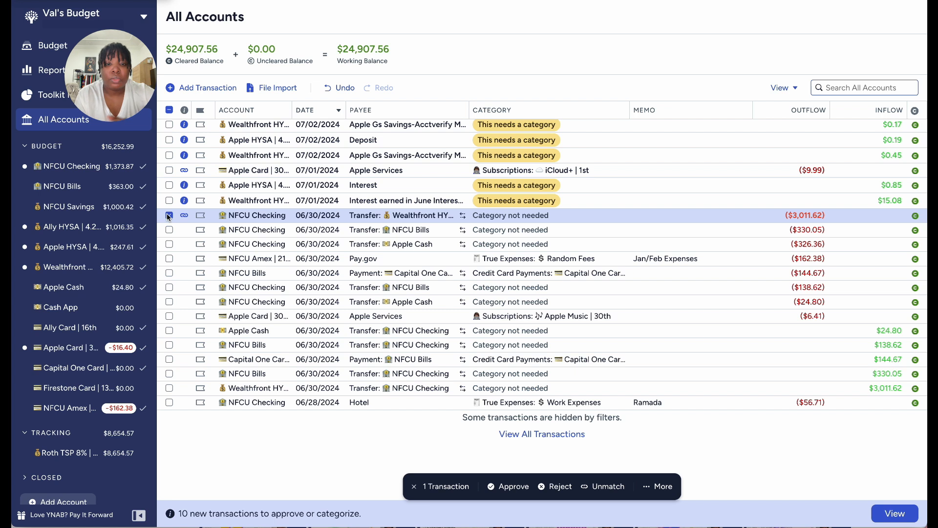
{"action": "key", "text": "a"}
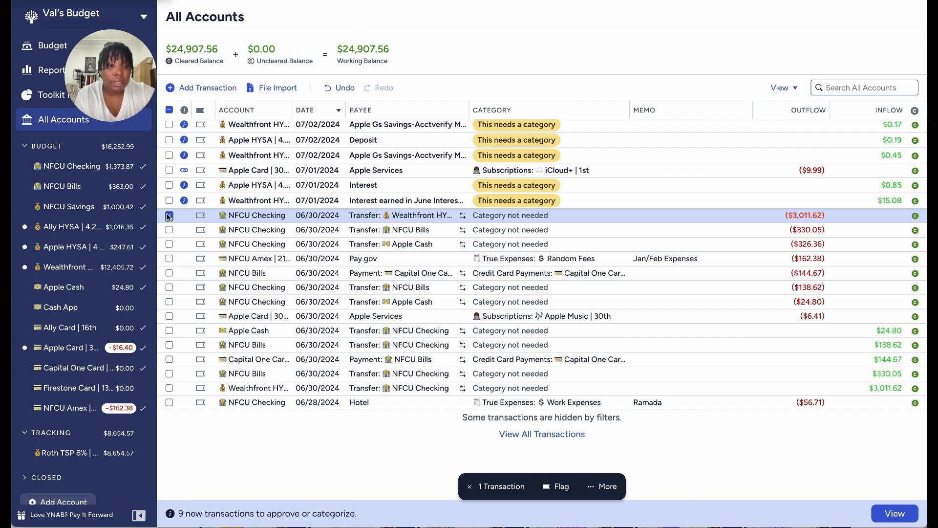
{"action": "left_click", "coordinate": [169, 215]}
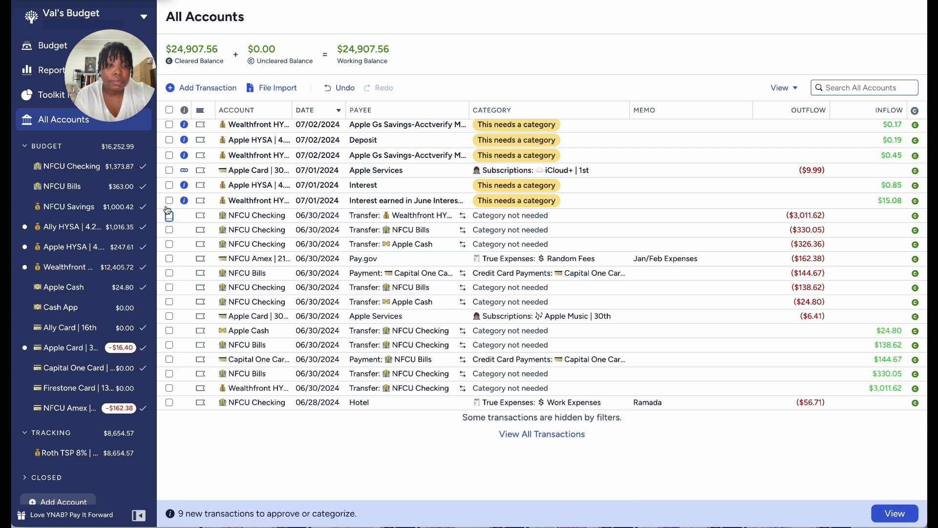
Select the $15.08 Wealthfront interest inflow dated 07/01/2024 and widen the Account and Payee columns
{"action": "left_click", "coordinate": [169, 200]}
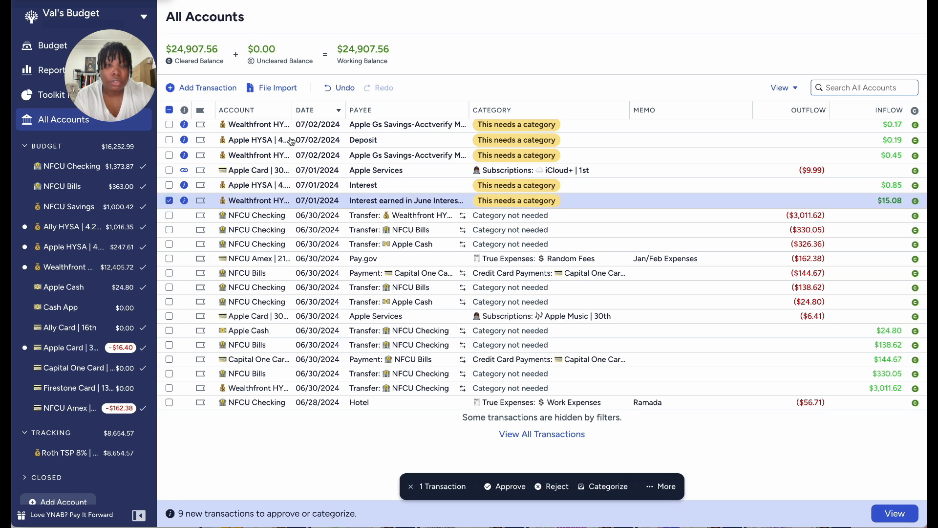
{"action": "left_click_drag", "start_coordinate": [289, 116], "coordinate": [360, 109]}
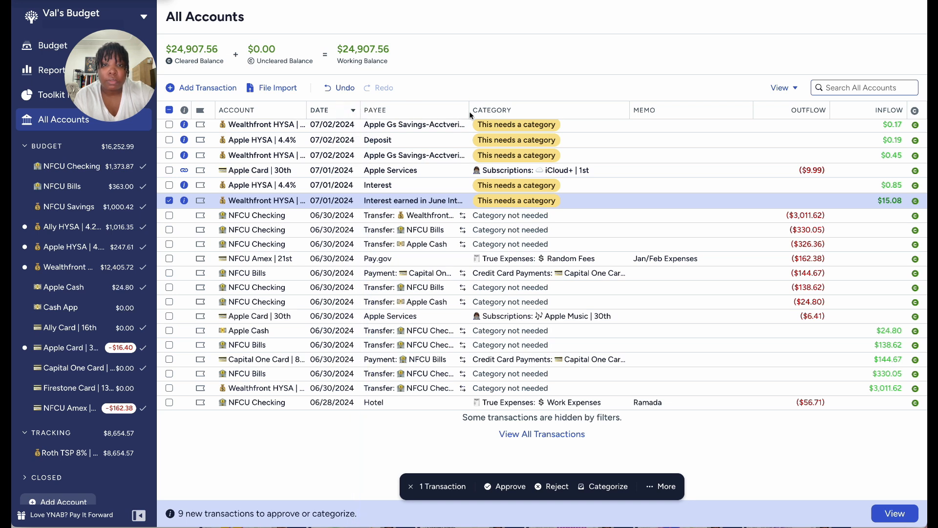
{"action": "left_click_drag", "start_coordinate": [468, 112], "coordinate": [495, 117]}
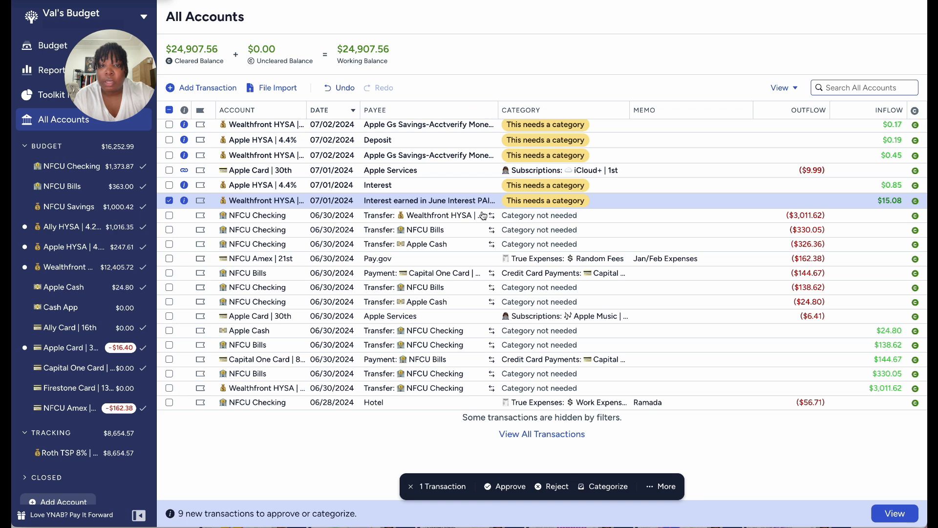
Set the $15.08 Wealthfront inflow's payee to Interest Earned and category to Ready to Assign, approve it and deselect it
{"action": "left_click", "coordinate": [446, 198]}
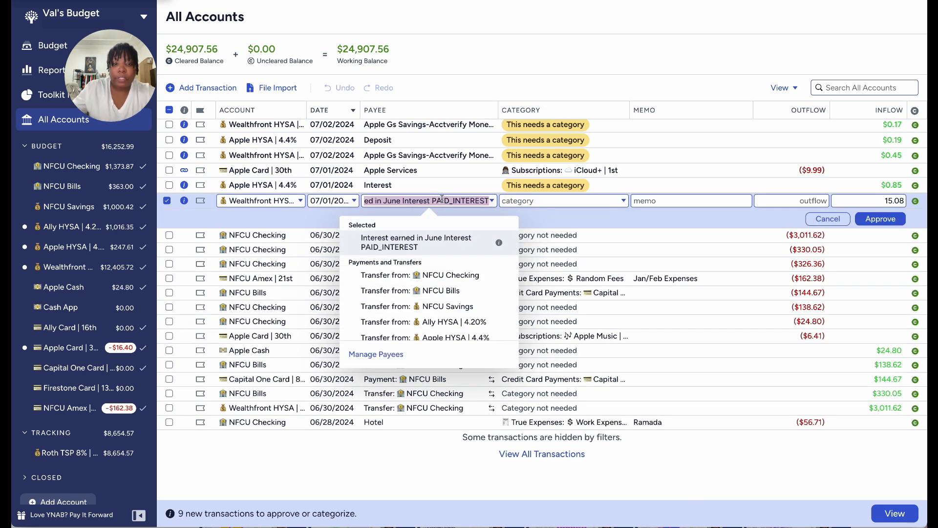
{"action": "type", "text": "inter"}
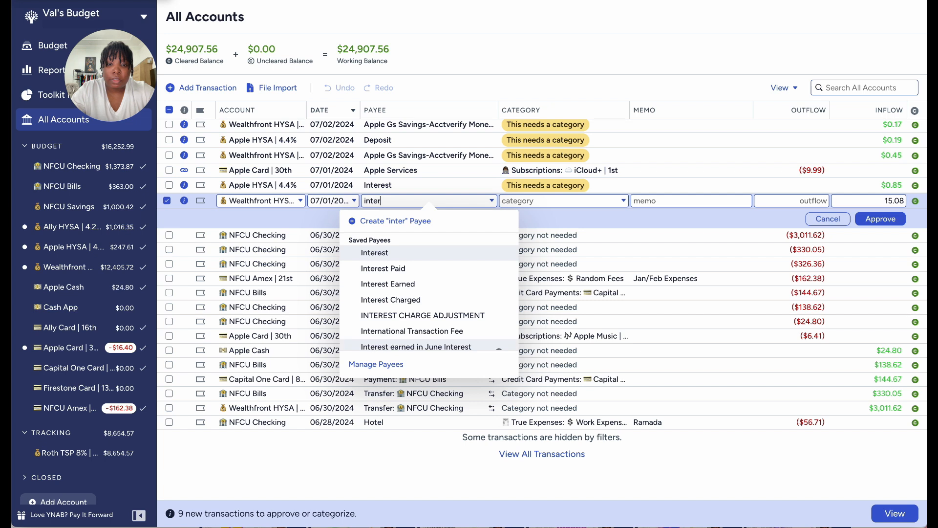
{"action": "left_click", "coordinate": [401, 285]}
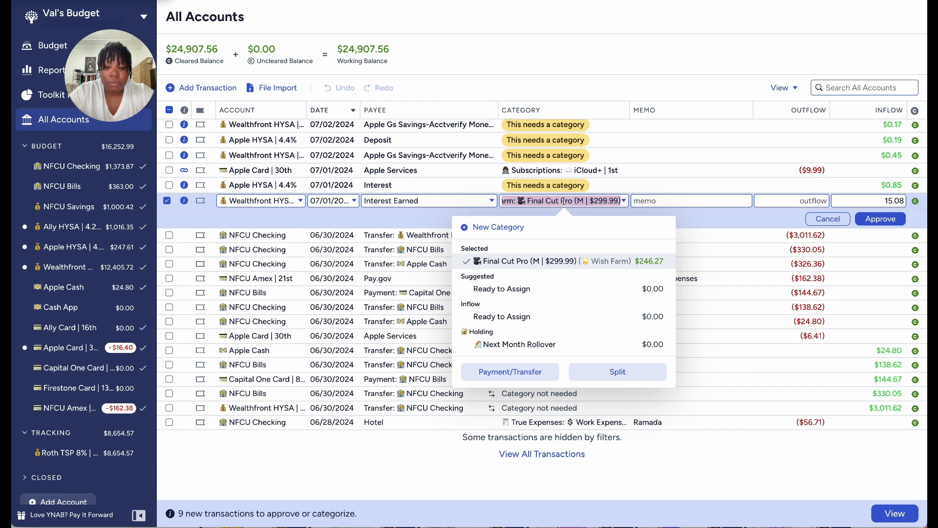
{"action": "type", "text": "rea"}
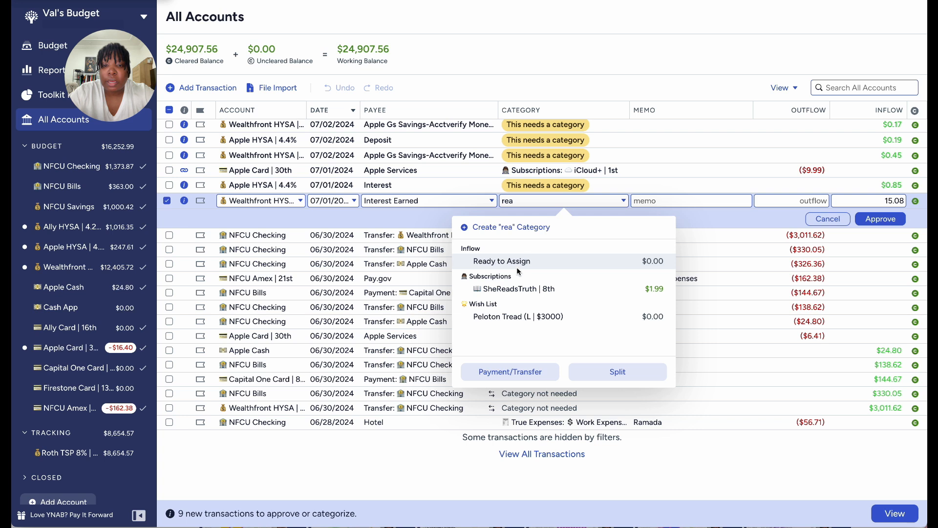
{"action": "left_click", "coordinate": [517, 264]}
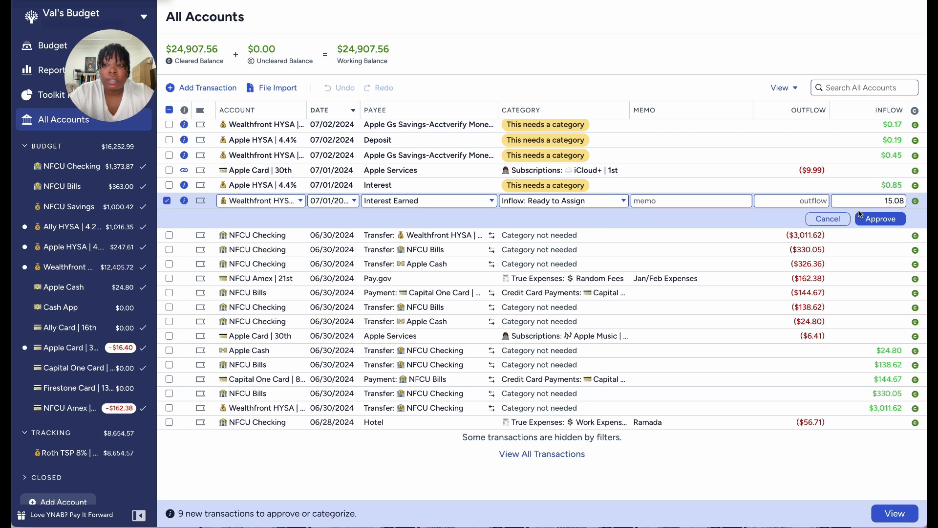
{"action": "left_click", "coordinate": [878, 219]}
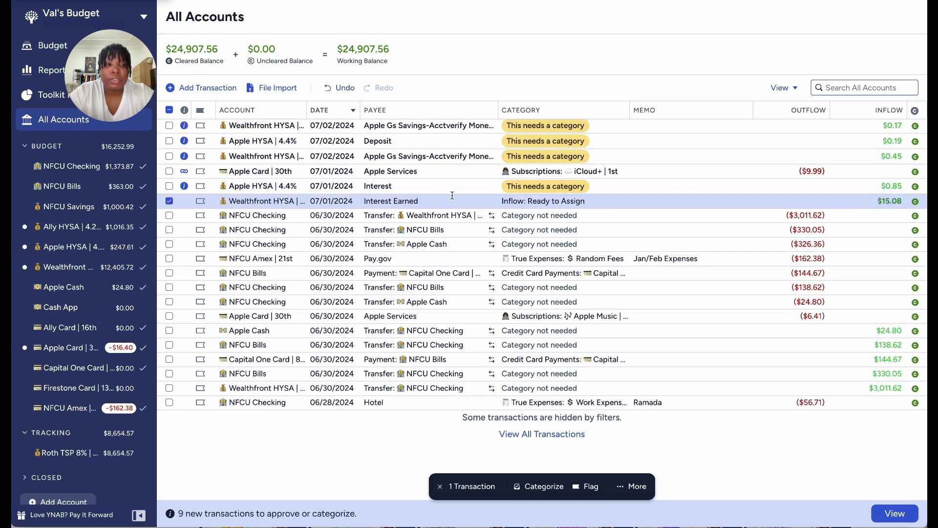
{"action": "left_click", "coordinate": [169, 201]}
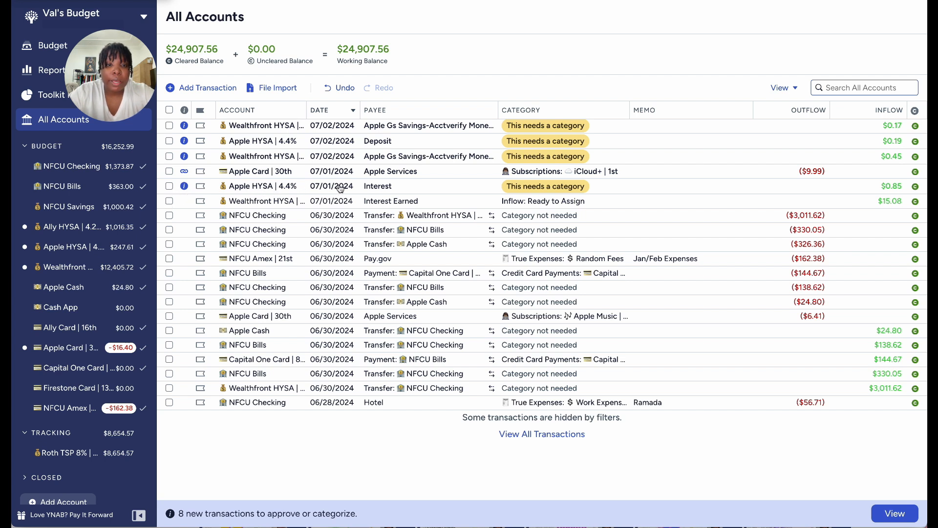
Set the $0.85 Apple HYSA inflow's payee to Interest Earned and category to Final Cut Pro in Wish Farm, approve it and deselect it
{"action": "left_click", "coordinate": [389, 186]}
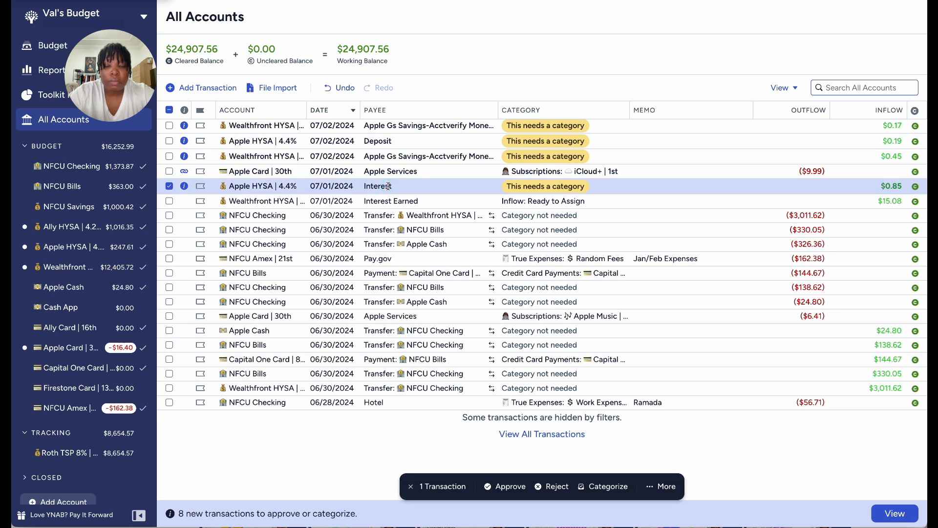
{"action": "left_click", "coordinate": [389, 186]}
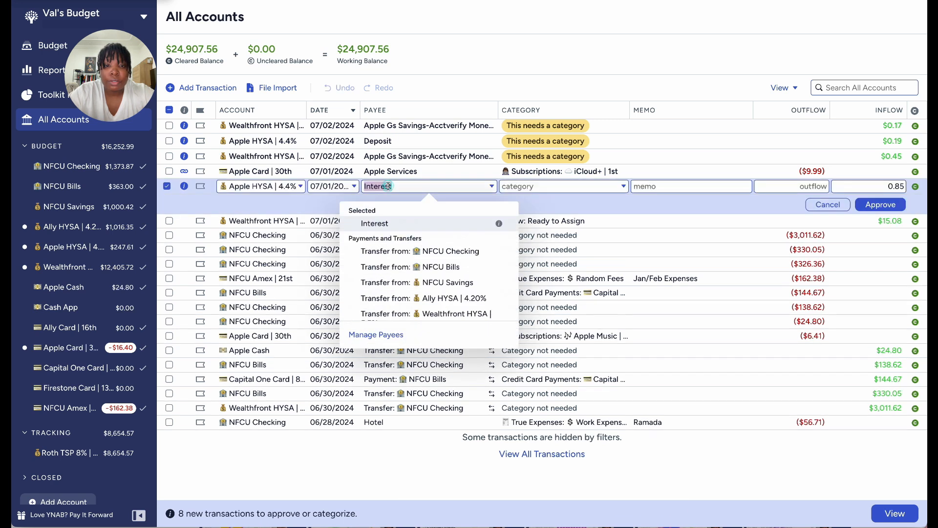
{"action": "type", "text": "in"}
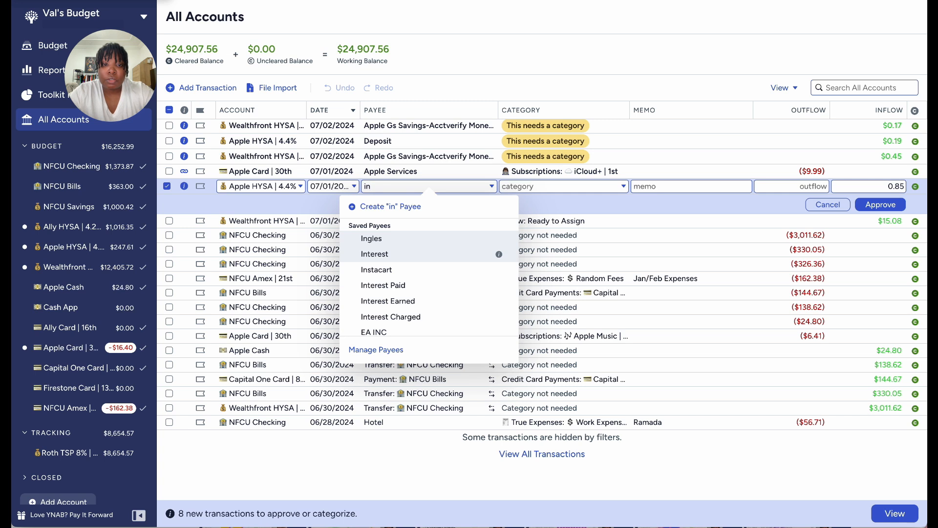
{"action": "type", "text": "ter"}
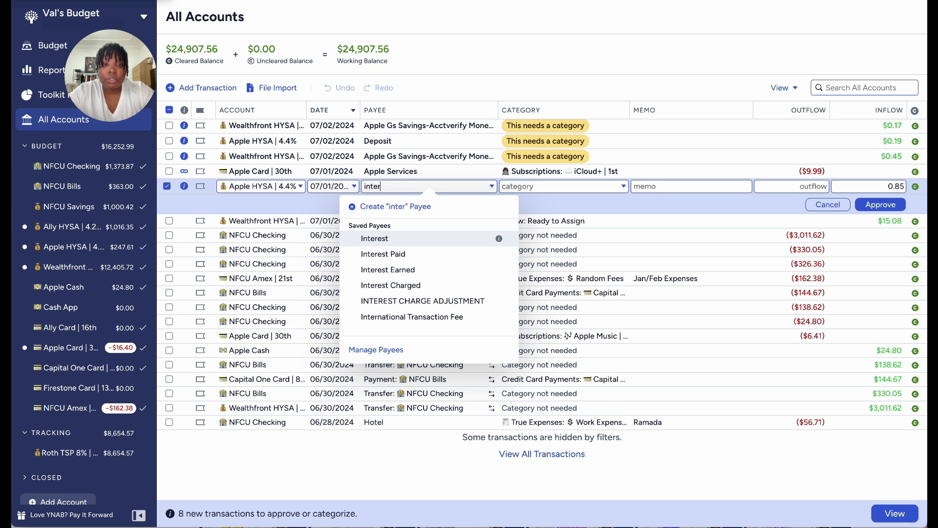
{"action": "left_click", "coordinate": [394, 270]}
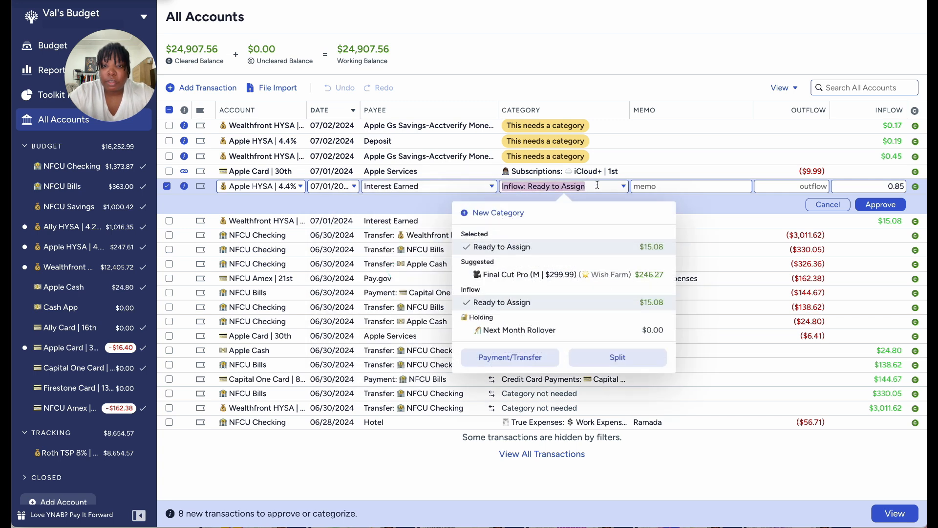
{"action": "left_click", "coordinate": [568, 277]}
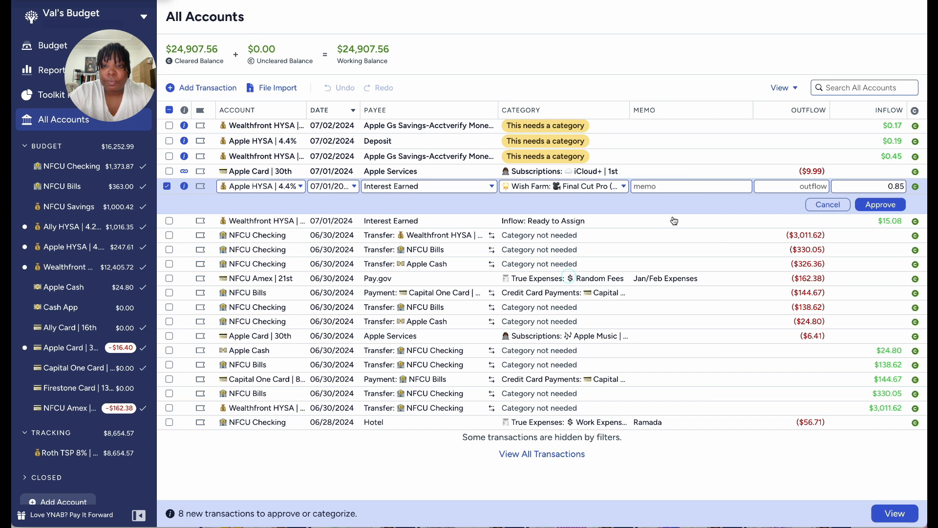
{"action": "left_click", "coordinate": [882, 206]}
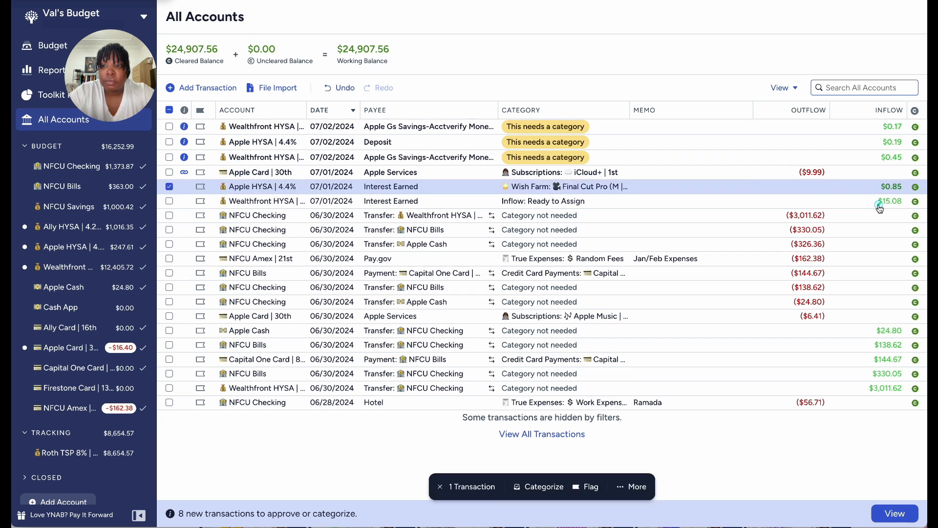
{"action": "left_click", "coordinate": [169, 186]}
Approve the matched $9.99 Apple Services charge on the Apple Card dated 07/01/2024 and deselect it
{"action": "left_click", "coordinate": [169, 173]}
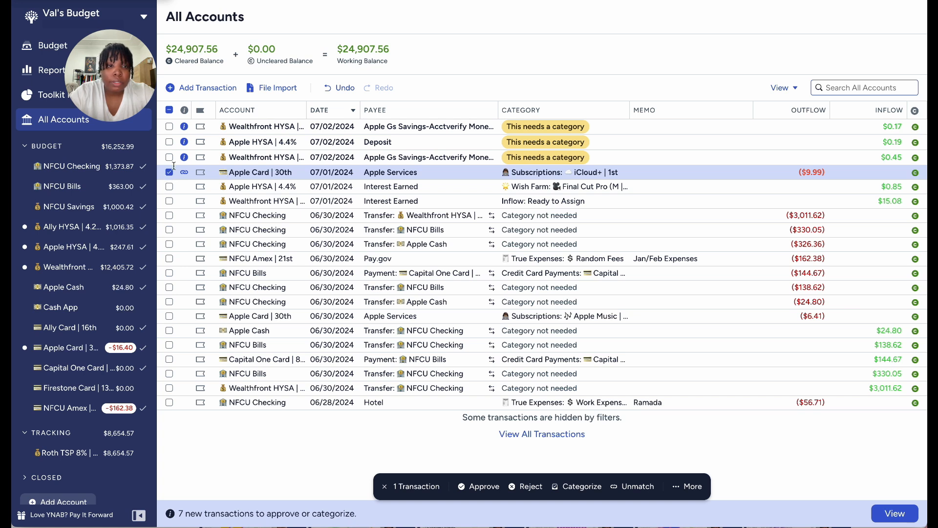
{"action": "key", "text": "a"}
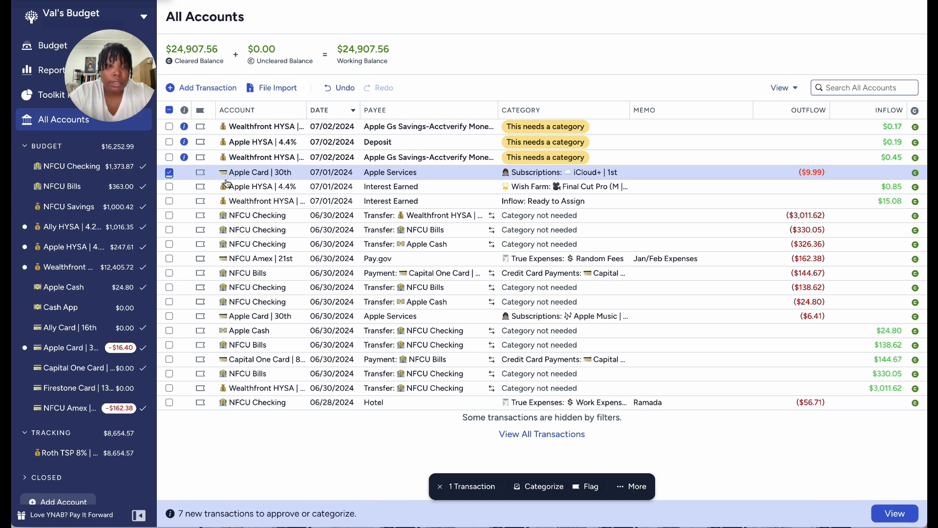
{"action": "left_click", "coordinate": [169, 172]}
Change the payee of the $0.45 Wealthfront HYSA inflow dated 07/02/2024 to a new payee, Account Verification Charge
{"action": "left_click", "coordinate": [169, 158]}
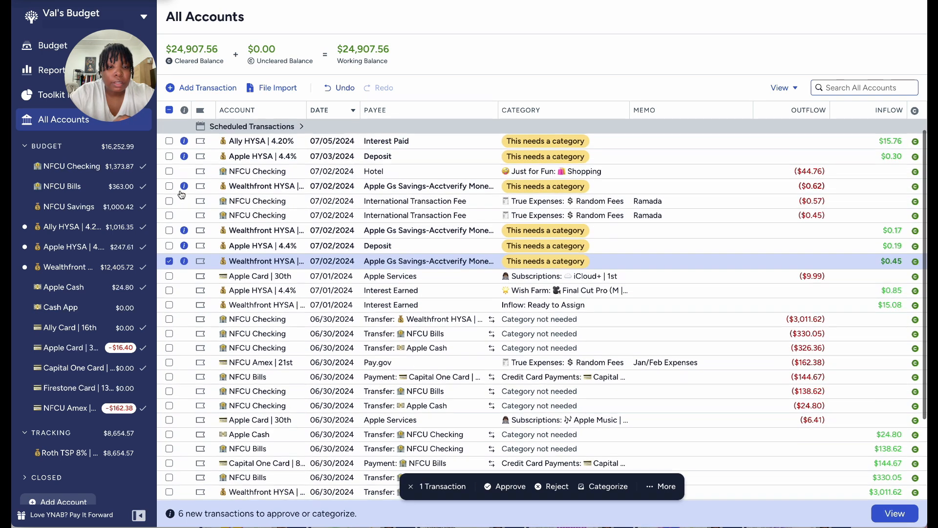
{"action": "scroll", "coordinate": [182, 195], "scroll_direction": "down", "scroll_amount": 1}
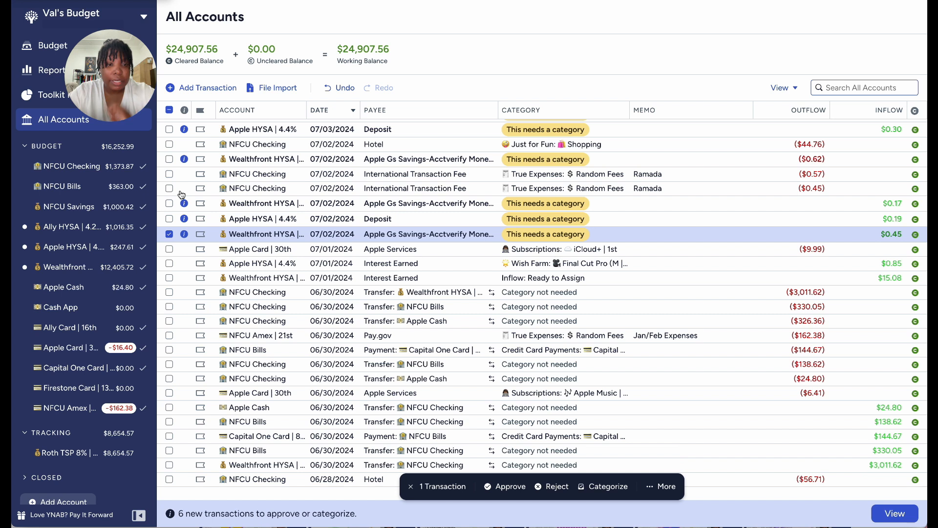
{"action": "left_click", "coordinate": [411, 235]}
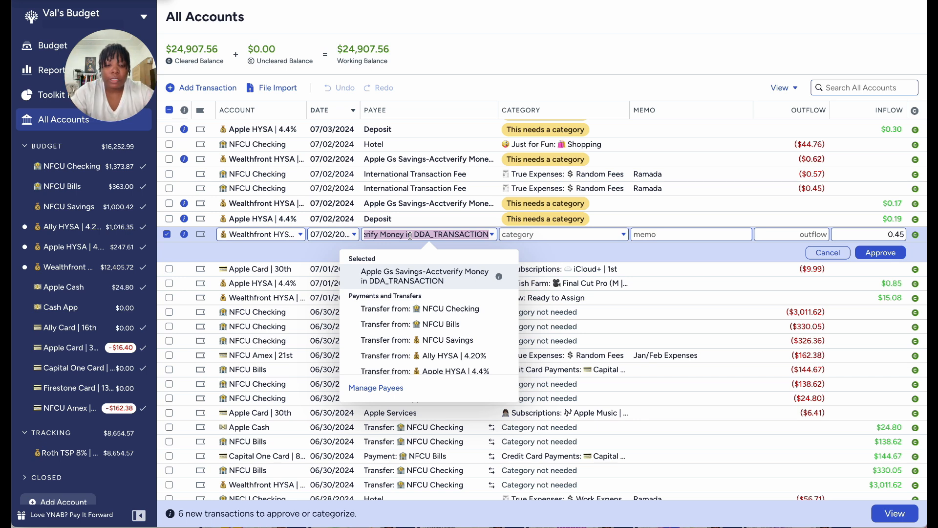
{"action": "type", "text": "Acc"}
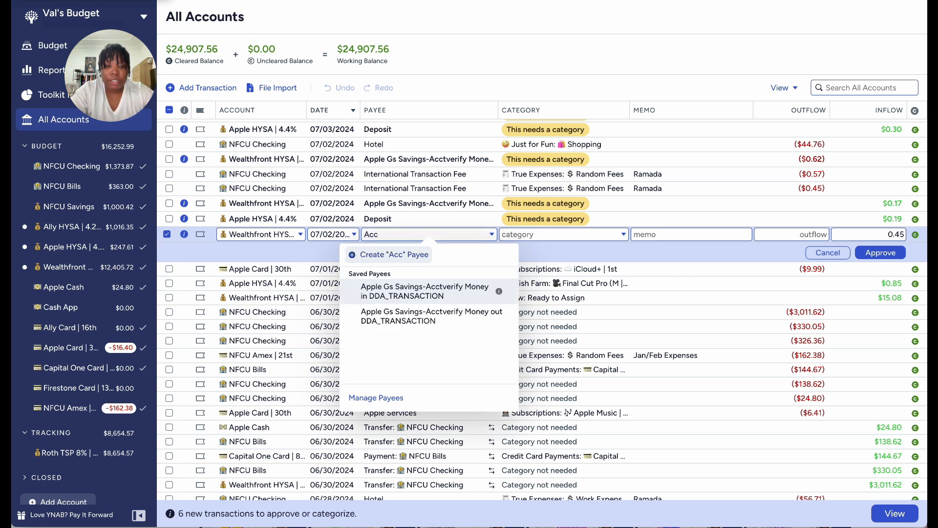
{"action": "type", "text": "t"}
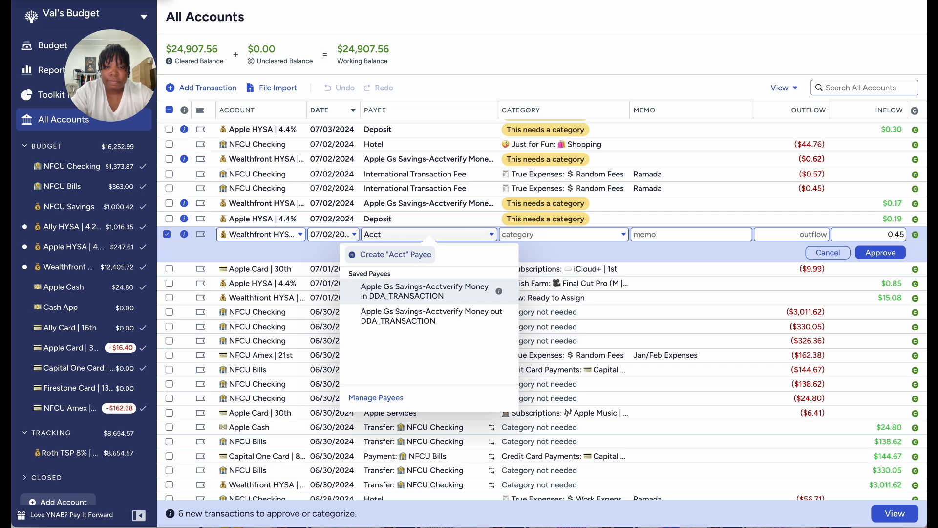
{"action": "key", "text": "BackSpace"}
{"action": "type", "text": "ount "}
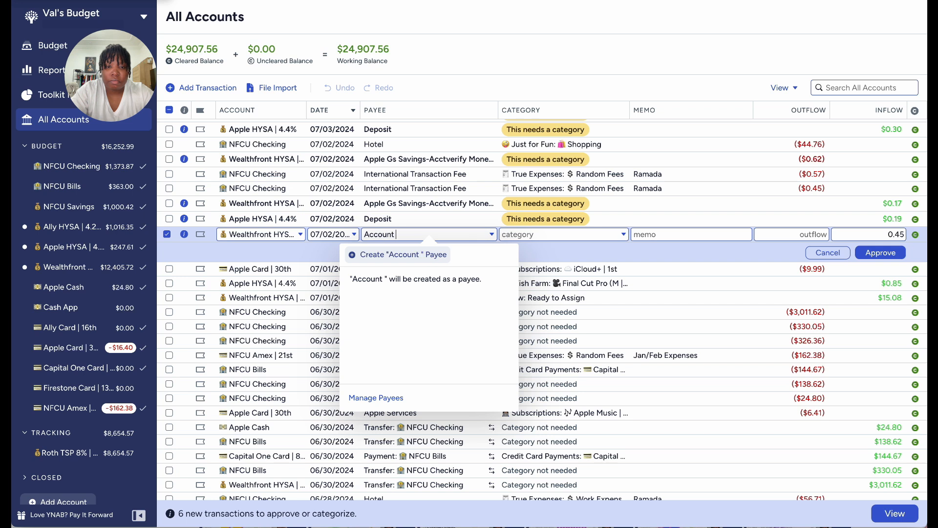
{"action": "type", "text": "Verifica"}
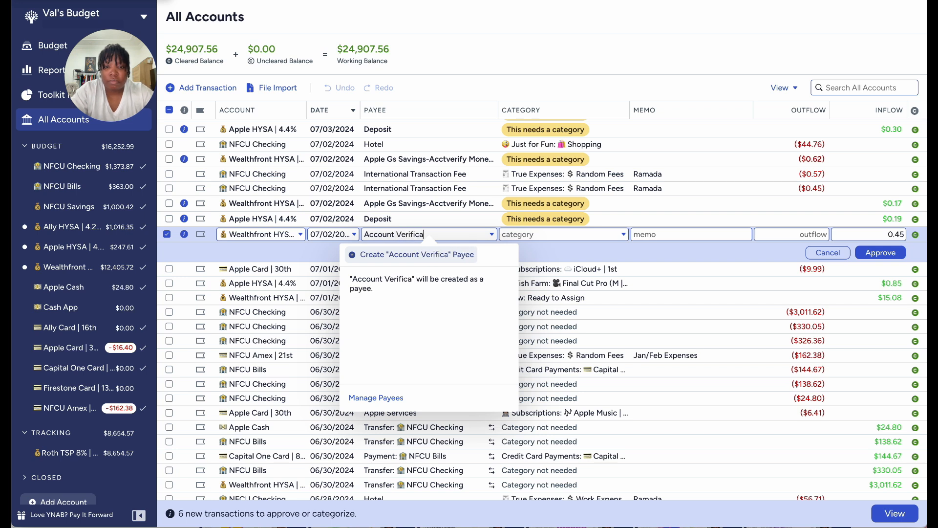
{"action": "type", "text": "tion "}
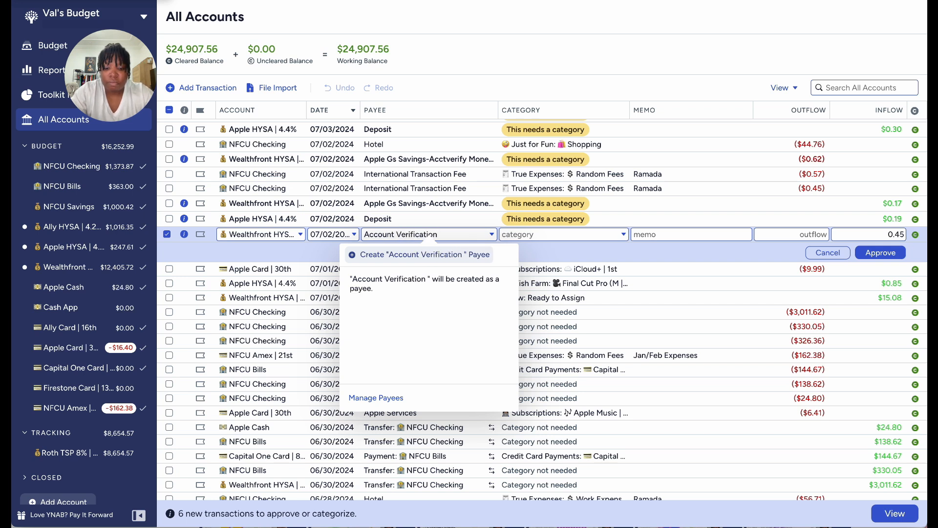
{"action": "type", "text": "Cha"}
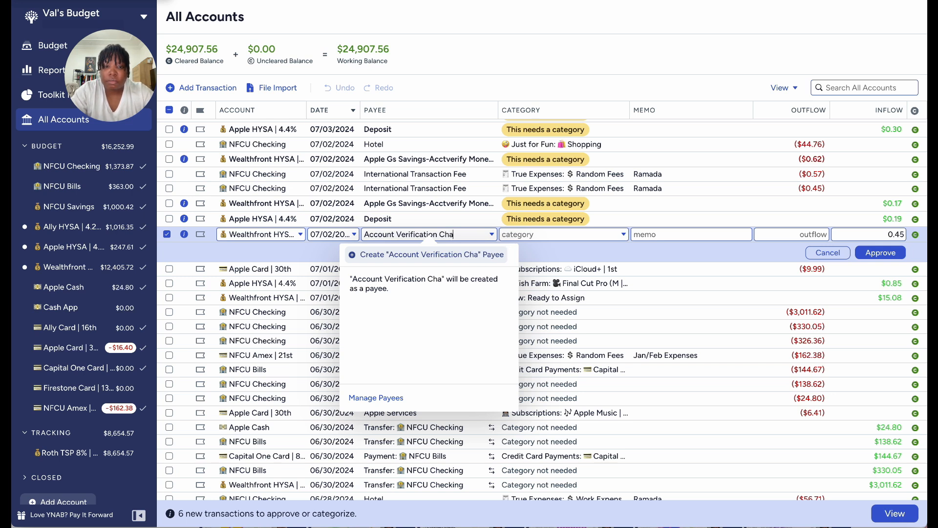
{"action": "type", "text": "rge"}
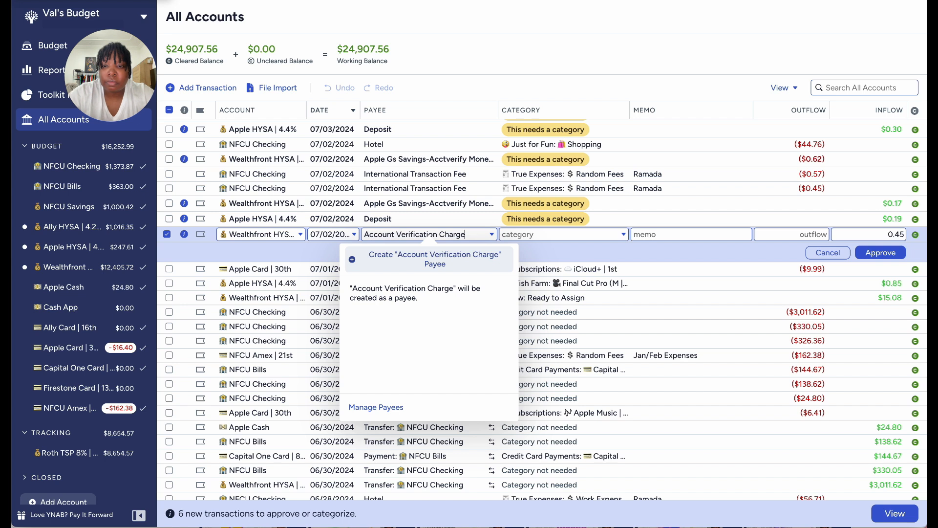
Categorize the $0.45 Wealthfront inflow as Random Fees in True Expenses and approve it
{"action": "left_click", "coordinate": [555, 235]}
{"action": "type", "text": "rand"}
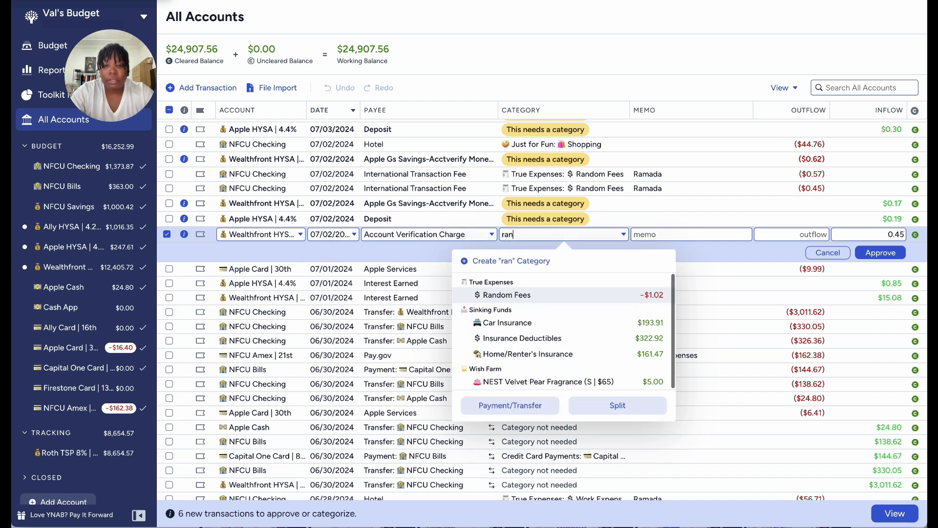
{"action": "left_click", "coordinate": [533, 295]}
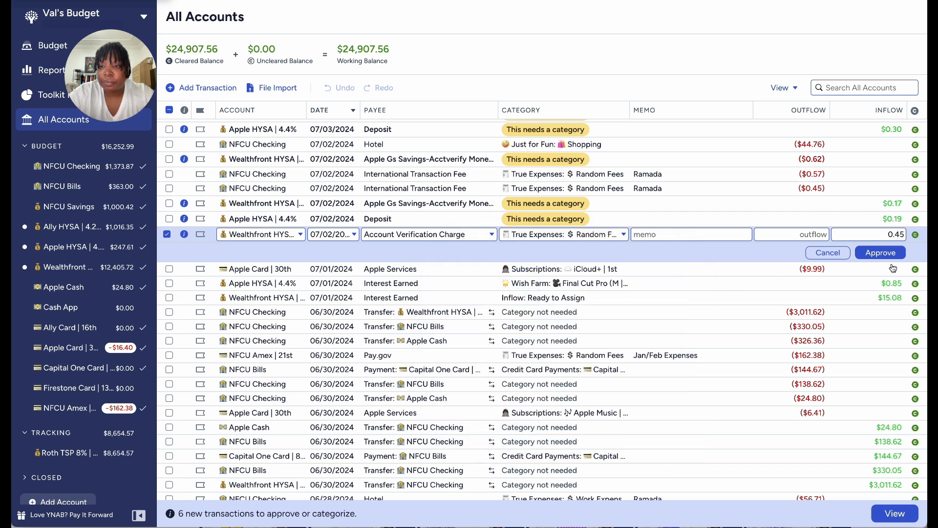
{"action": "left_click", "coordinate": [880, 252]}
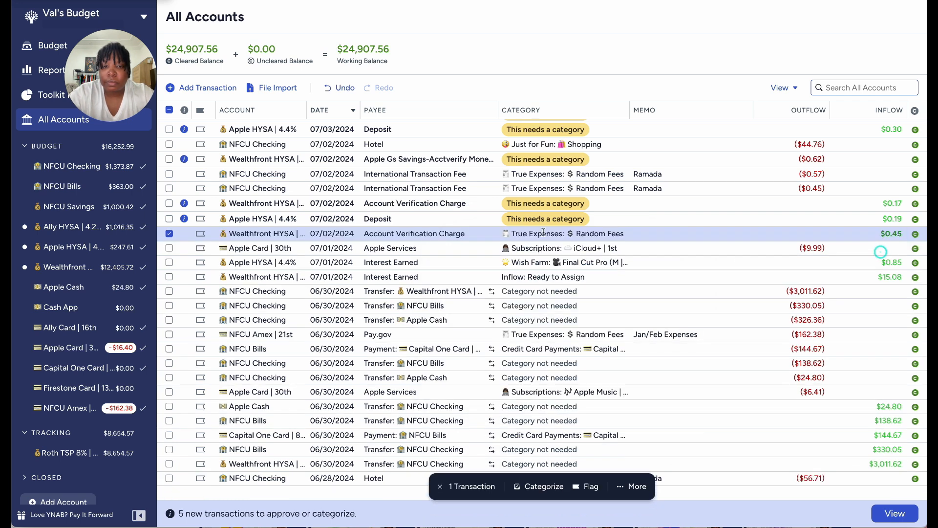
Set the $0.19 Apple HYSA inflow's payee to Interest Earned with category Final Cut Pro in Wish Farm, approve it and deselect it
{"action": "left_click", "coordinate": [381, 217]}
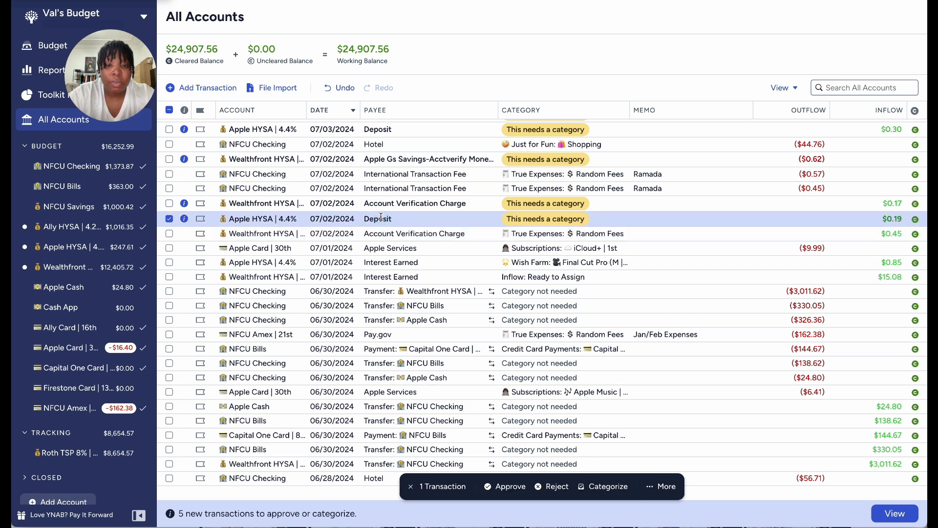
{"action": "left_click", "coordinate": [381, 218]}
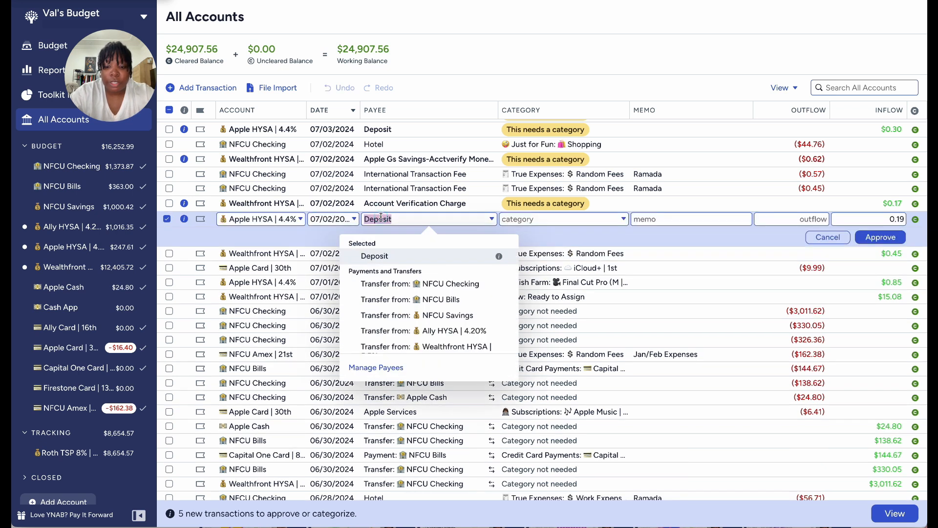
{"action": "type", "text": "inter"}
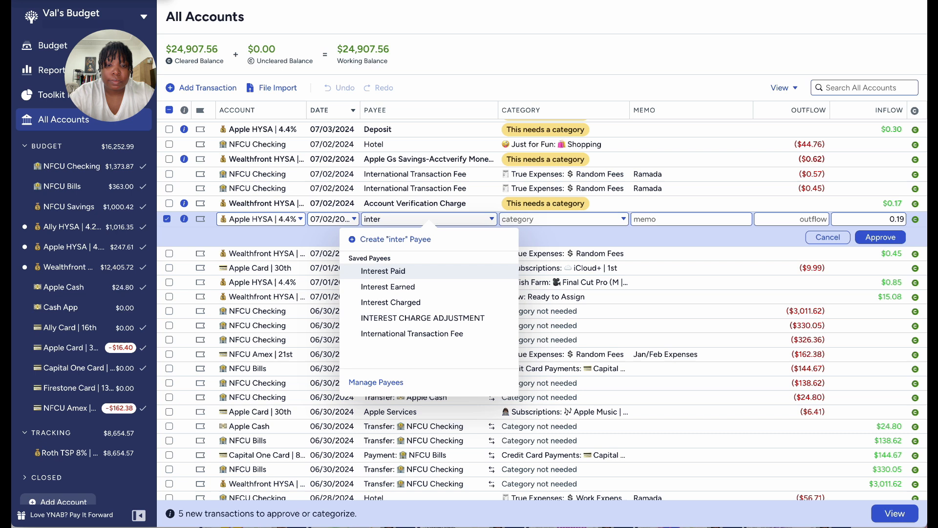
{"action": "left_click", "coordinate": [390, 288]}
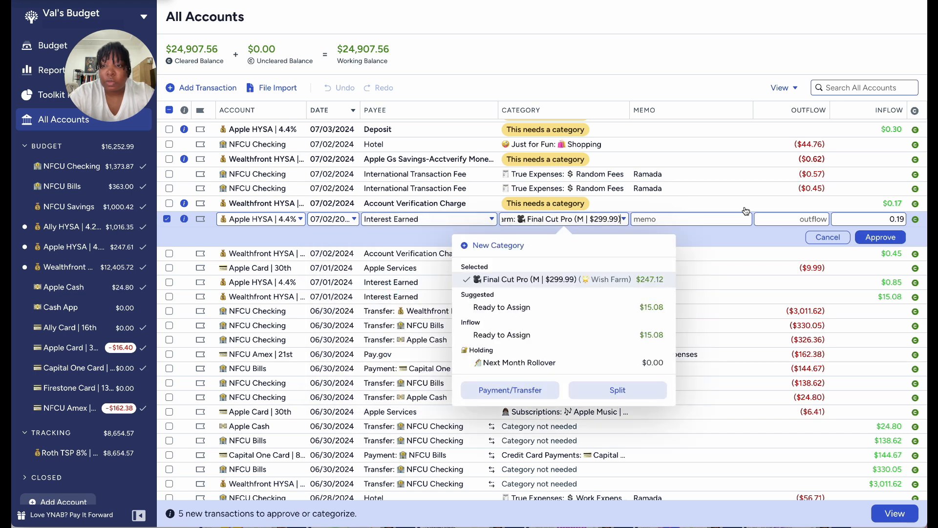
{"action": "left_click", "coordinate": [882, 237]}
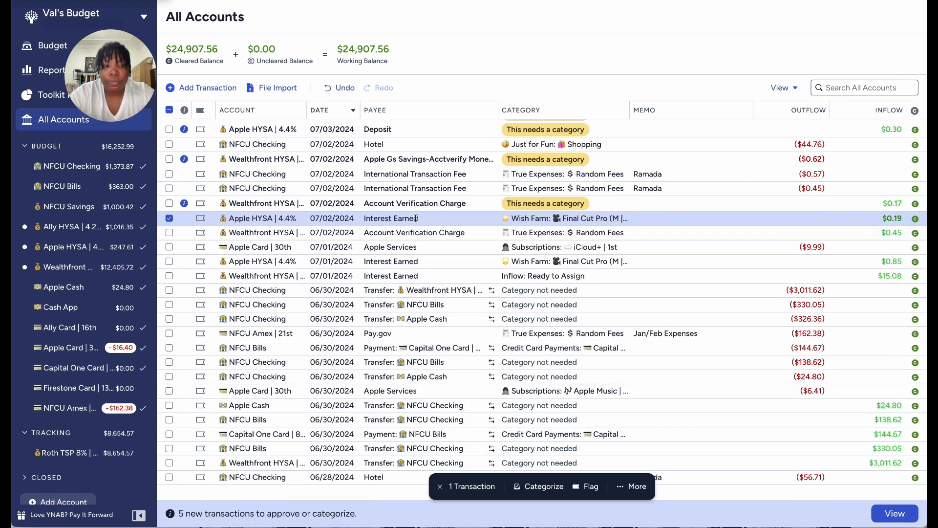
{"action": "left_click", "coordinate": [169, 218]}
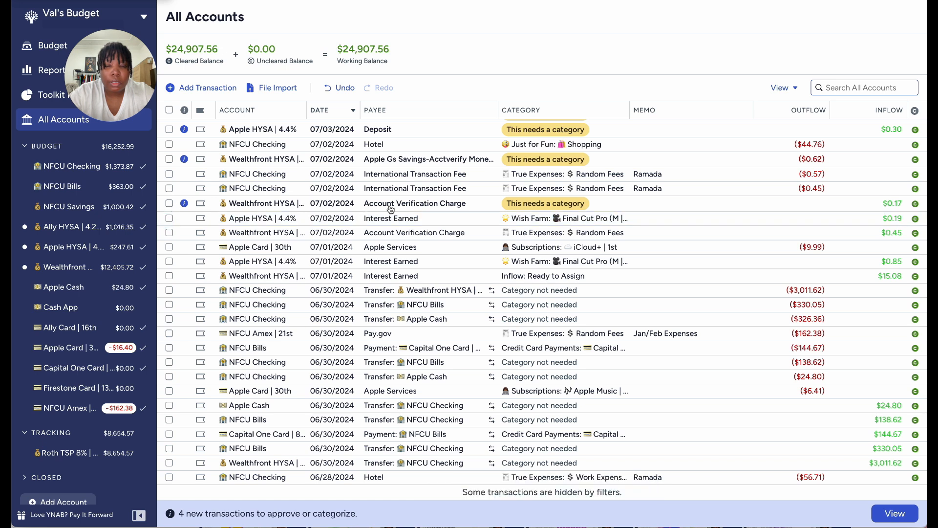
Categorize the $0.17 Wealthfront HYSA inflow as Random Fees in True Expenses, approve it and deselect it
{"action": "left_click", "coordinate": [528, 204]}
{"action": "left_click", "coordinate": [527, 205]}
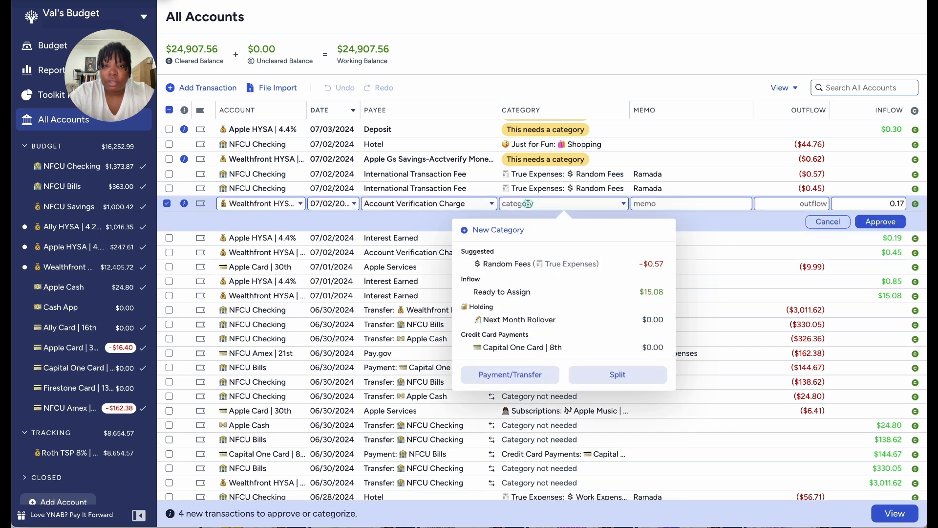
{"action": "type", "text": "rand"}
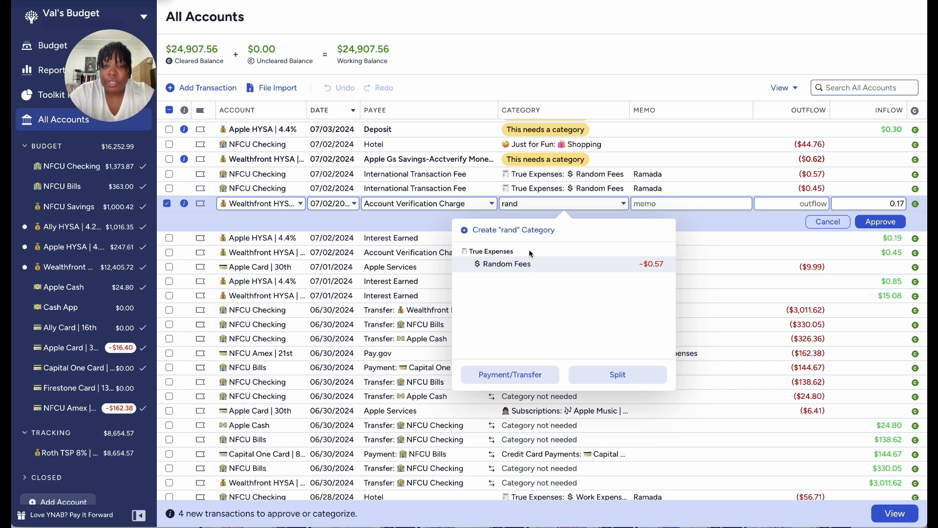
{"action": "left_click", "coordinate": [522, 263]}
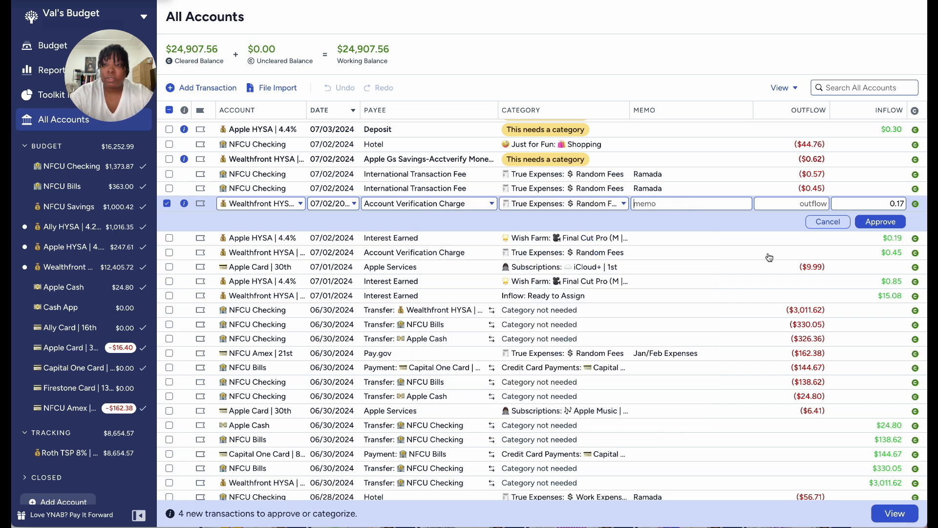
{"action": "left_click", "coordinate": [871, 223]}
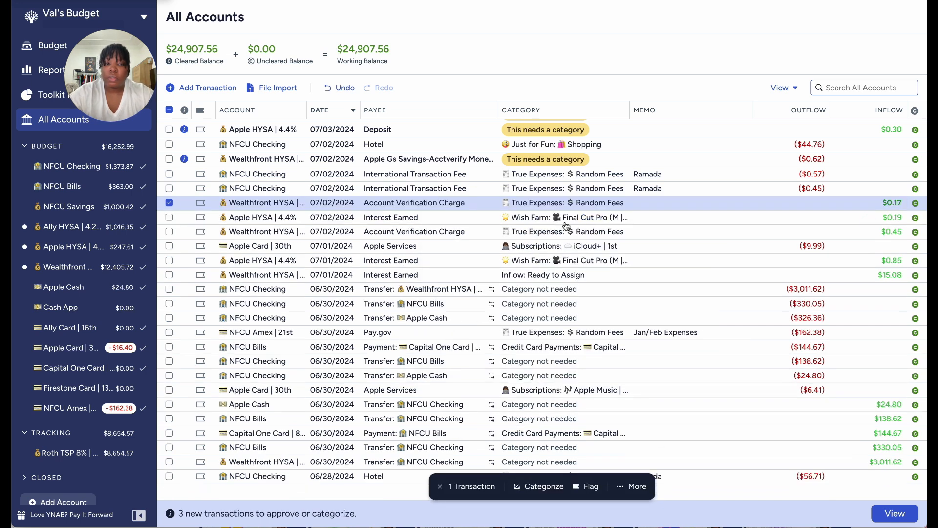
{"action": "left_click", "coordinate": [169, 204]}
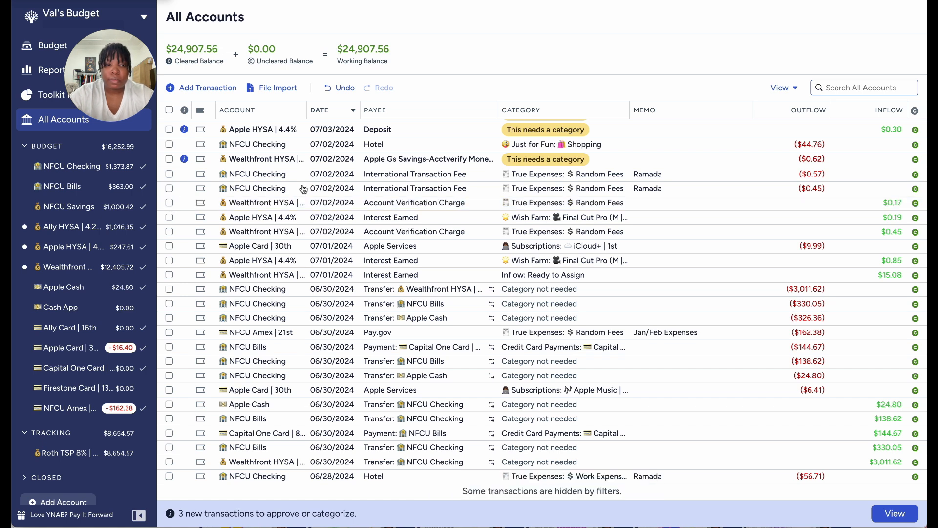
Set the $0.62 Wealthfront outflow's payee to Account Verification Charge with category Random Fees in True Expenses, approve it and deselect it
{"action": "left_click", "coordinate": [412, 162]}
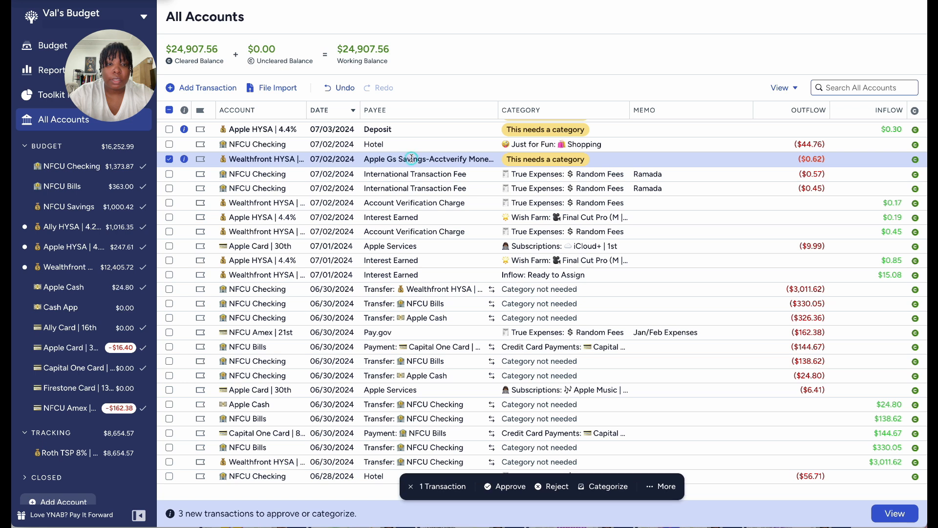
{"action": "left_click", "coordinate": [412, 159]}
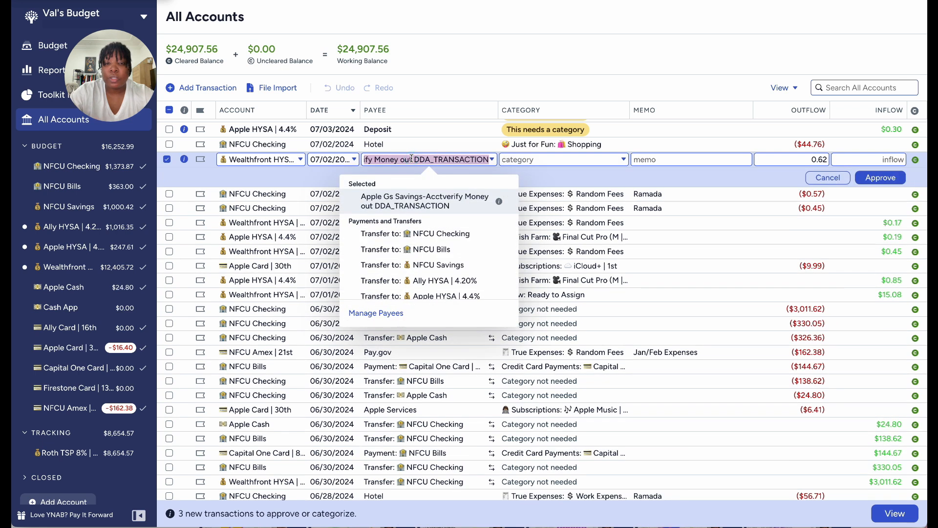
{"action": "type", "text": "ac"}
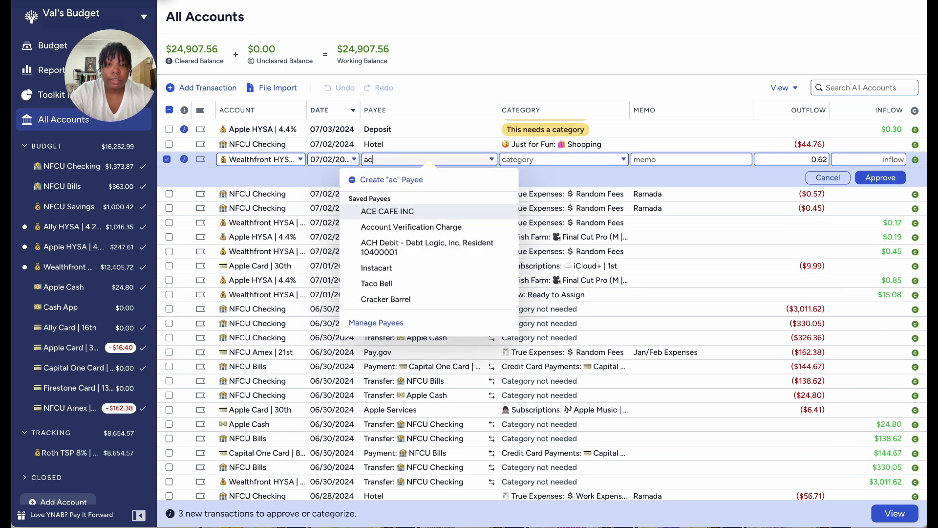
{"action": "left_click", "coordinate": [415, 227]}
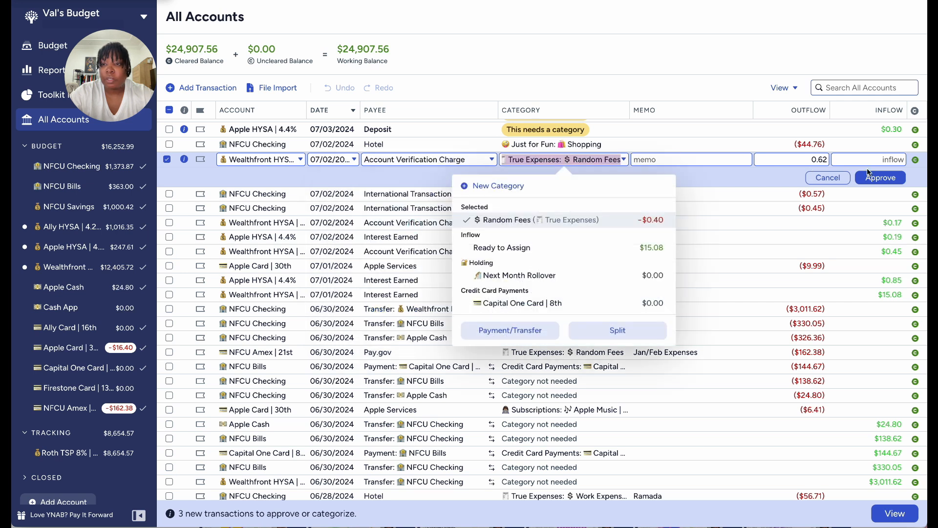
{"action": "left_click", "coordinate": [888, 178]}
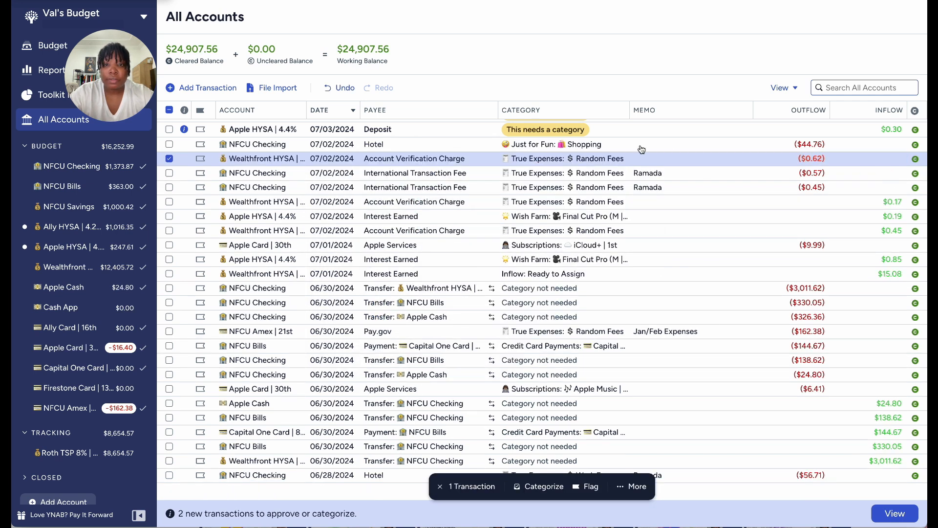
{"action": "left_click", "coordinate": [169, 159]}
Set the $0.30 Apple HYSA inflow's payee to Interest Earned with category Final Cut Pro in Wish Farm and approve it
{"action": "scroll", "coordinate": [359, 128], "scroll_direction": "up", "scroll_amount": 2}
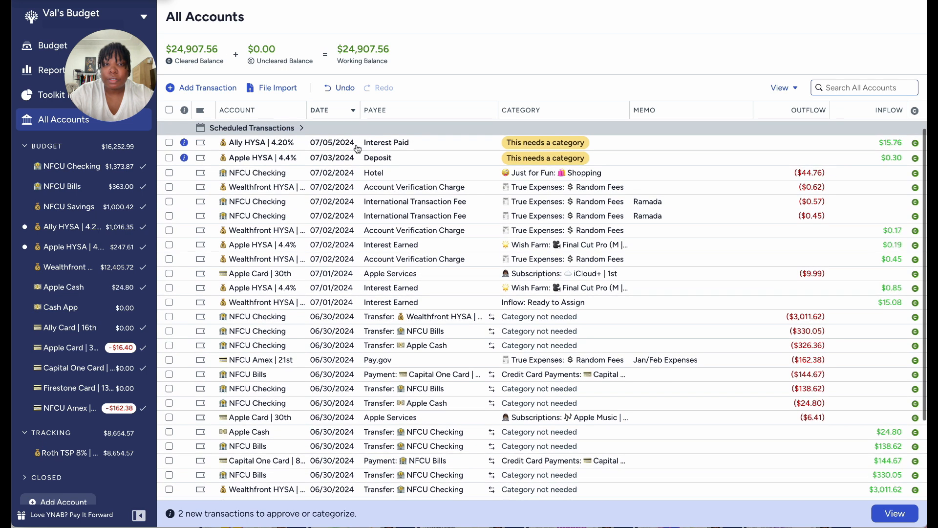
{"action": "left_click", "coordinate": [382, 157]}
{"action": "left_click", "coordinate": [381, 158]}
{"action": "type", "text": "inter"}
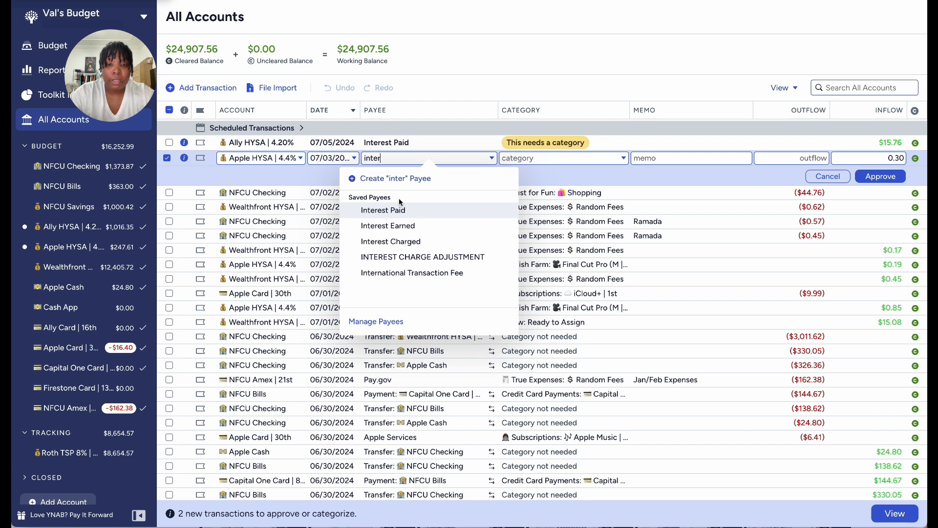
{"action": "left_click", "coordinate": [404, 225]}
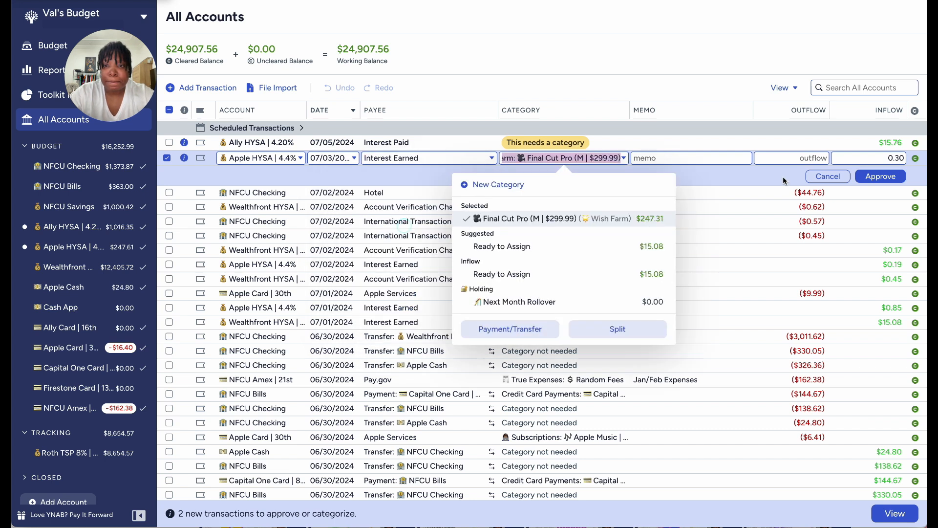
{"action": "left_click", "coordinate": [875, 176]}
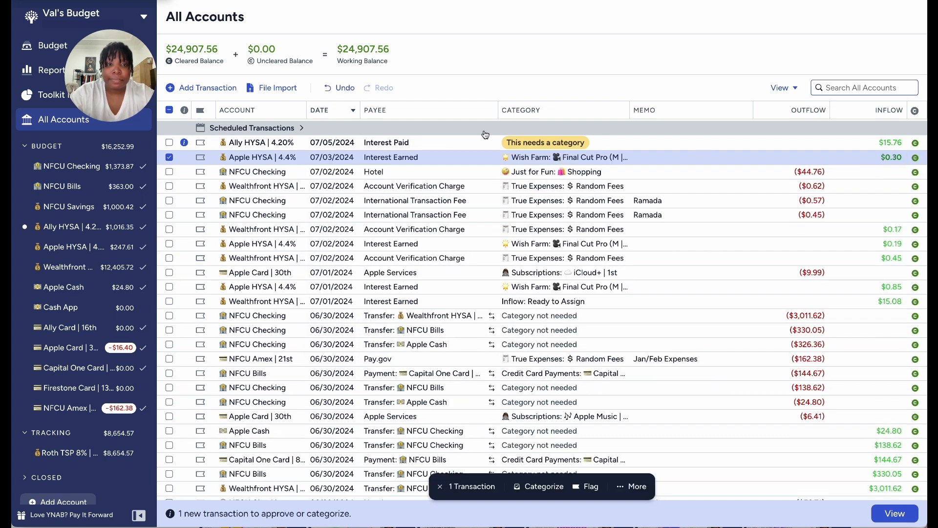
Set the payee of the $15.76 Ally HYSA inflow dated 07/05/2024 to Interest Earned
{"action": "left_click", "coordinate": [402, 153]}
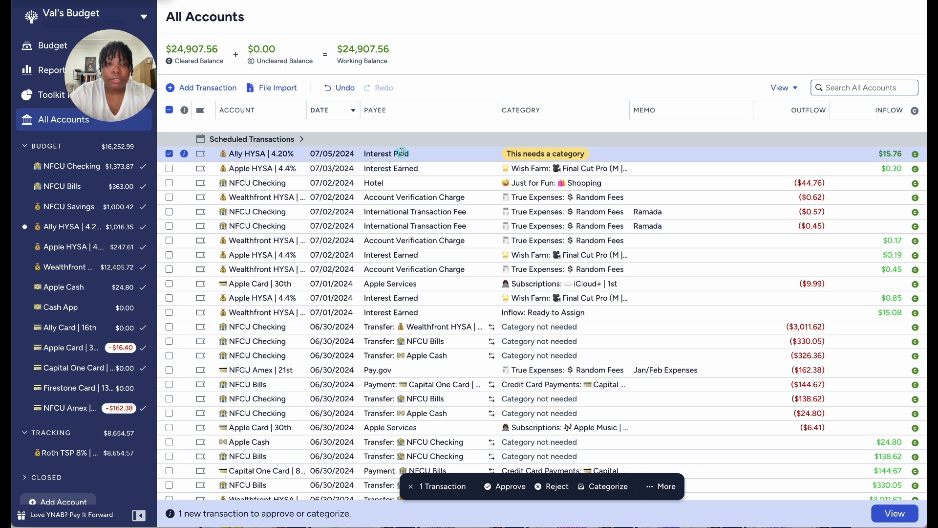
{"action": "left_click", "coordinate": [402, 153]}
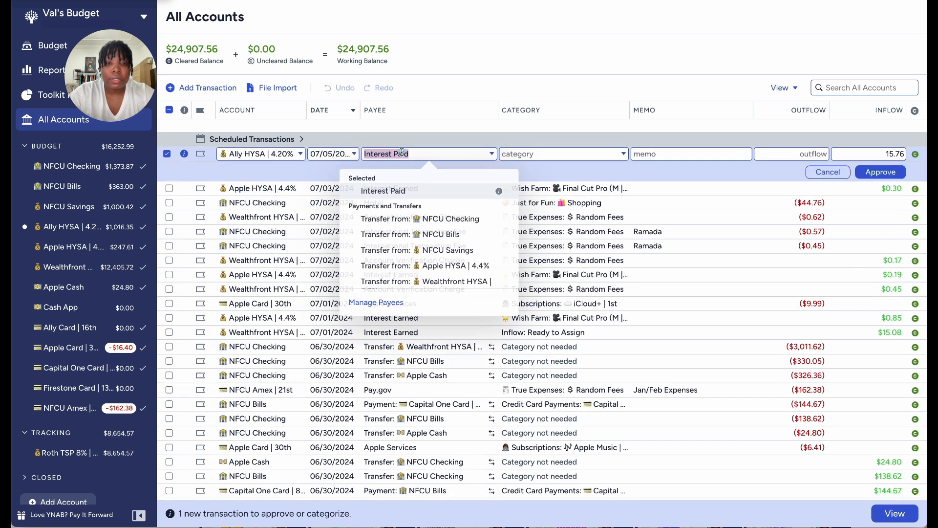
{"action": "type", "text": "int"}
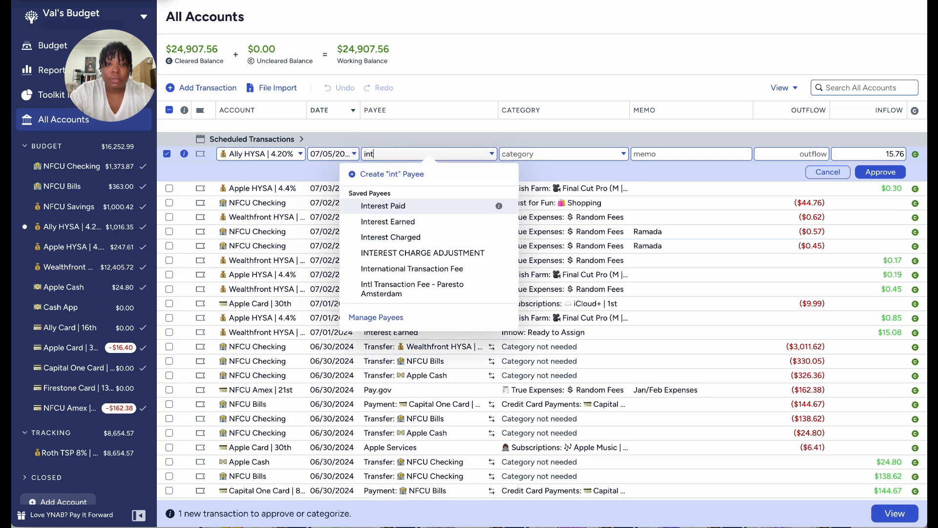
{"action": "left_click", "coordinate": [404, 222]}
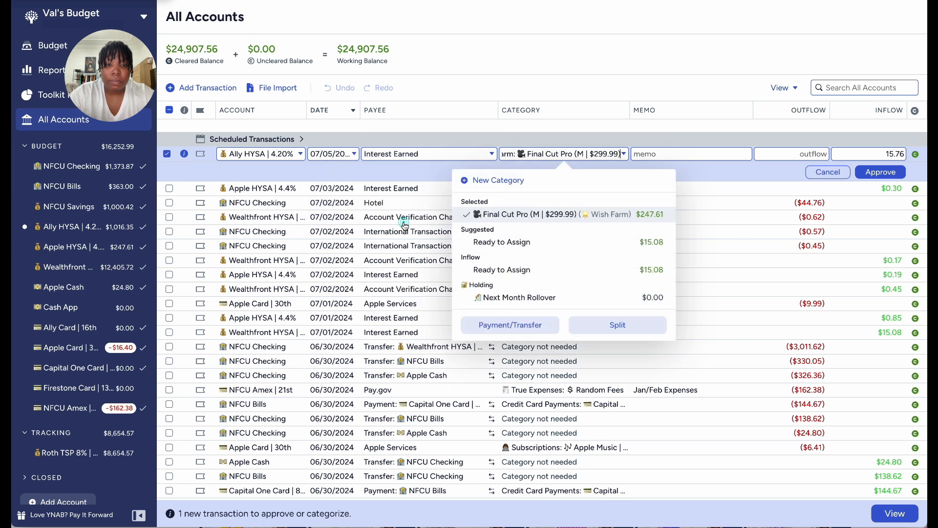
Categorize the $15.76 Ally HYSA inflow as Core Savings | Ally in Savings, approve it and deselect it
{"action": "left_click", "coordinate": [622, 154]}
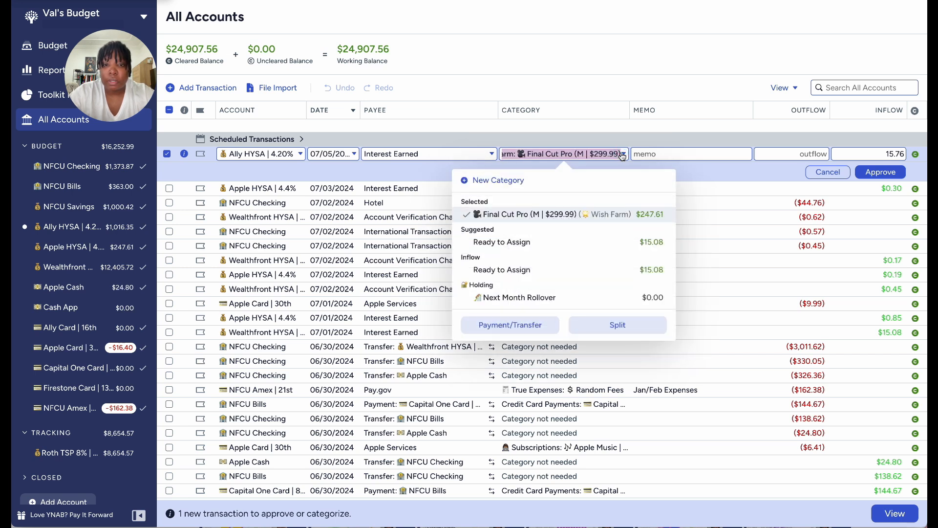
{"action": "left_click", "coordinate": [576, 243]}
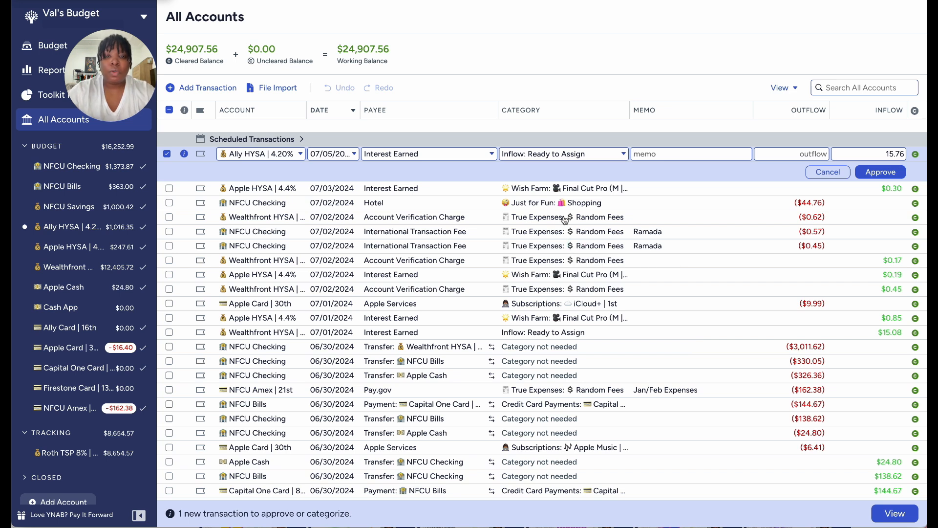
{"action": "left_click", "coordinate": [614, 152]}
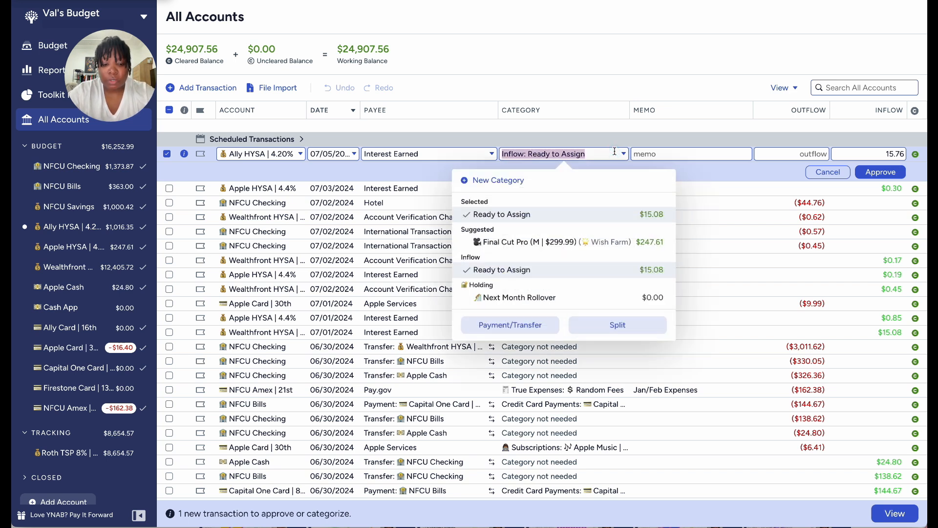
{"action": "type", "text": "cor"}
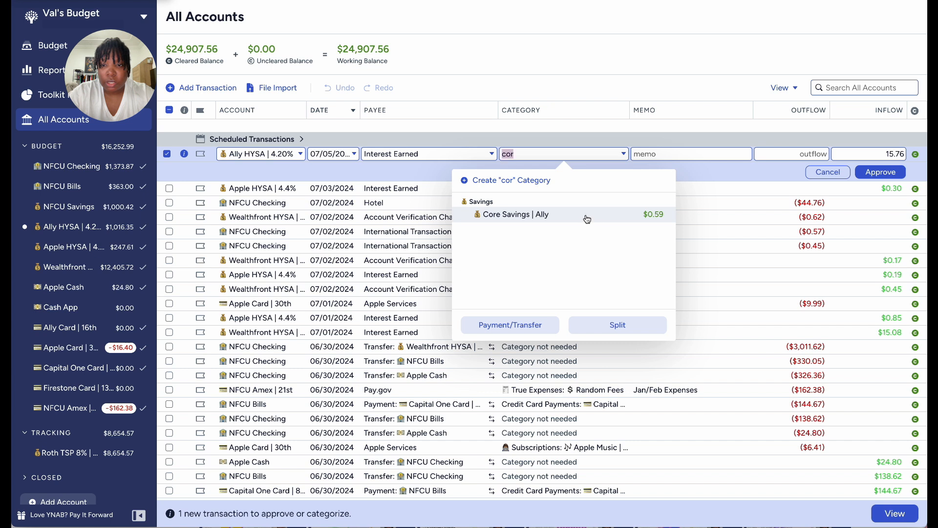
{"action": "left_click", "coordinate": [588, 218]}
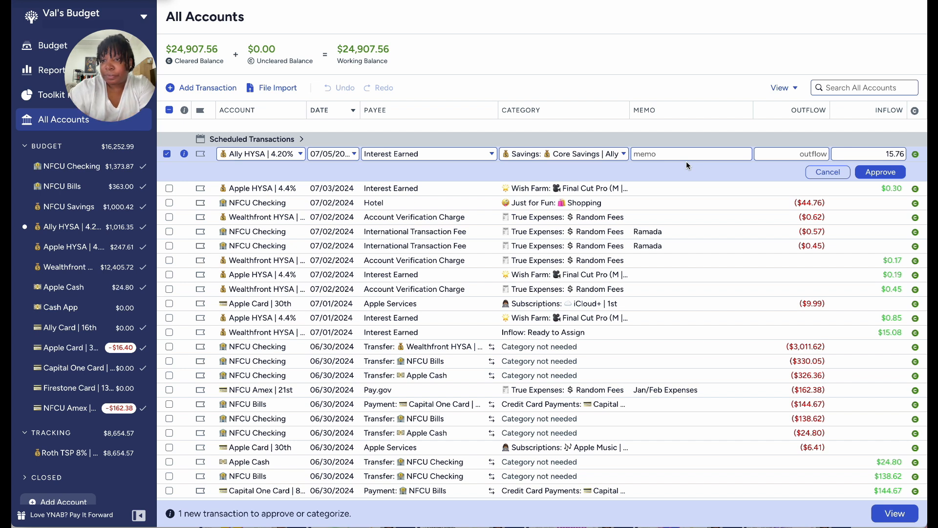
{"action": "left_click", "coordinate": [876, 173]}
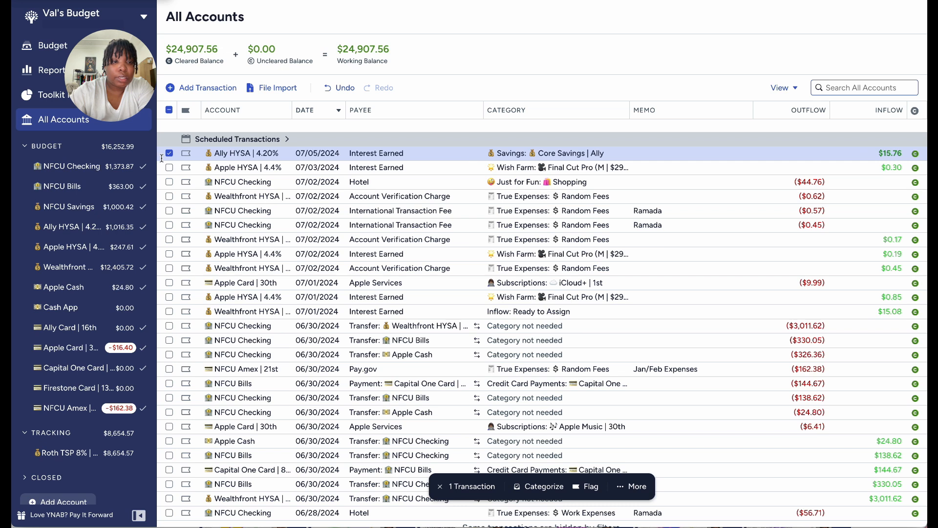
{"action": "left_click", "coordinate": [169, 153]}
{"action": "scroll", "coordinate": [212, 304], "scroll_direction": "down", "scroll_amount": 1}
{"action": "scroll", "coordinate": [212, 304], "scroll_direction": "down", "scroll_amount": 3}
{"action": "scroll", "coordinate": [212, 304], "scroll_direction": "up", "scroll_amount": 5}
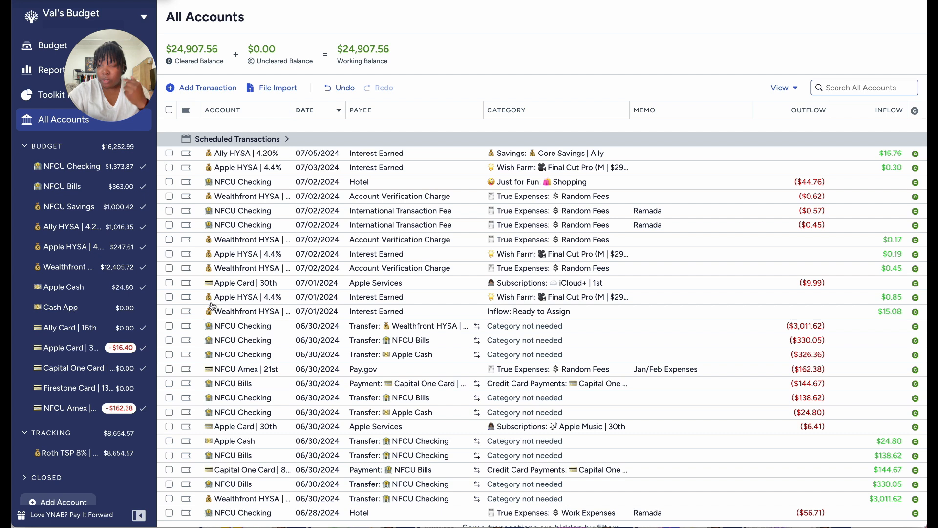
{"action": "scroll", "coordinate": [212, 305], "scroll_direction": "down", "scroll_amount": 2}
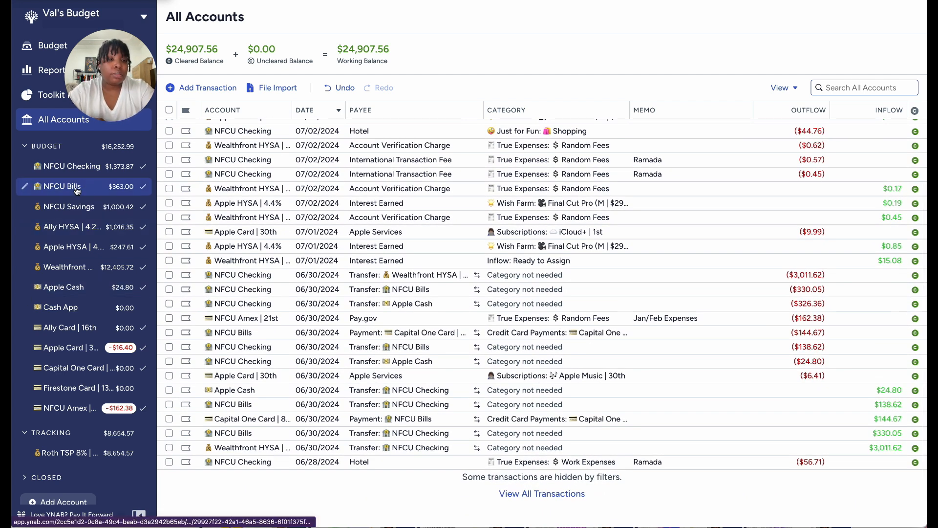
Collapse the scheduled transactions in the NFCU Checking account and reconcile it against the bank balance from its connection
{"action": "left_click", "coordinate": [67, 169]}
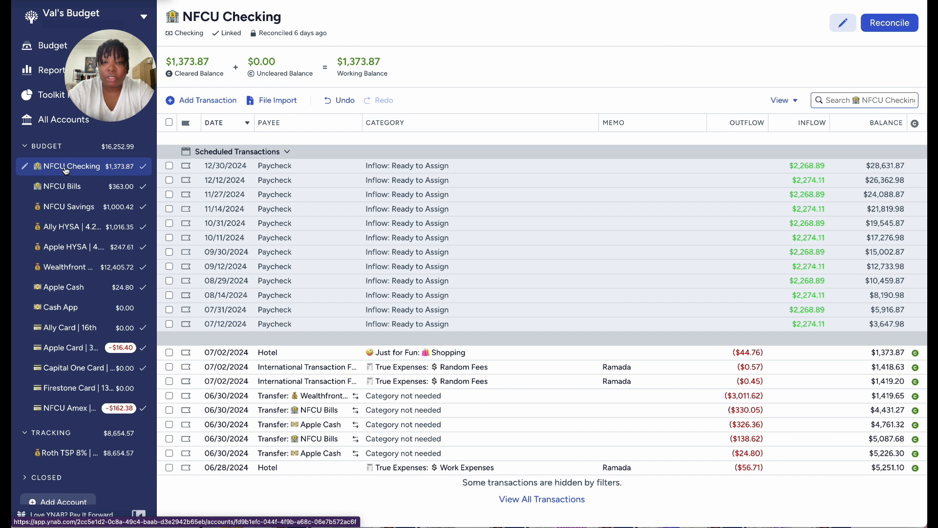
{"action": "left_click", "coordinate": [205, 153]}
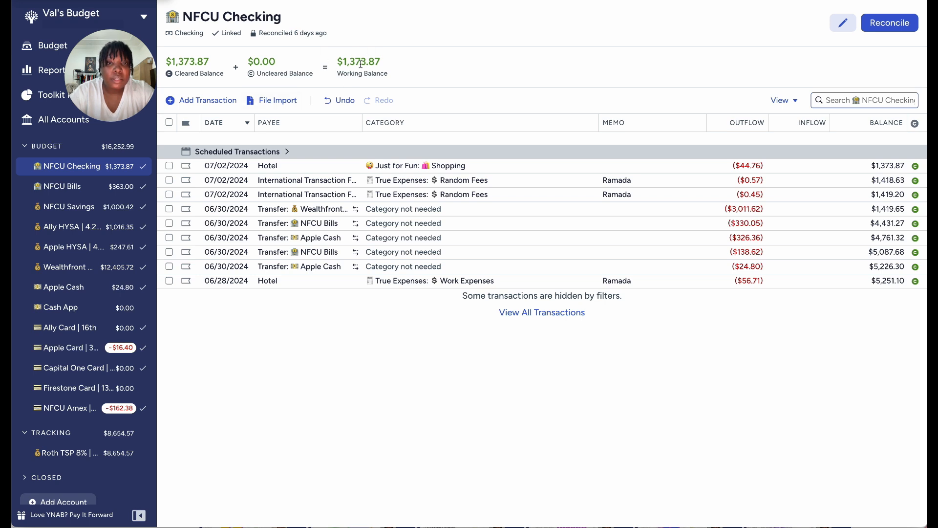
{"action": "mouse_move", "coordinate": [361, 64]}
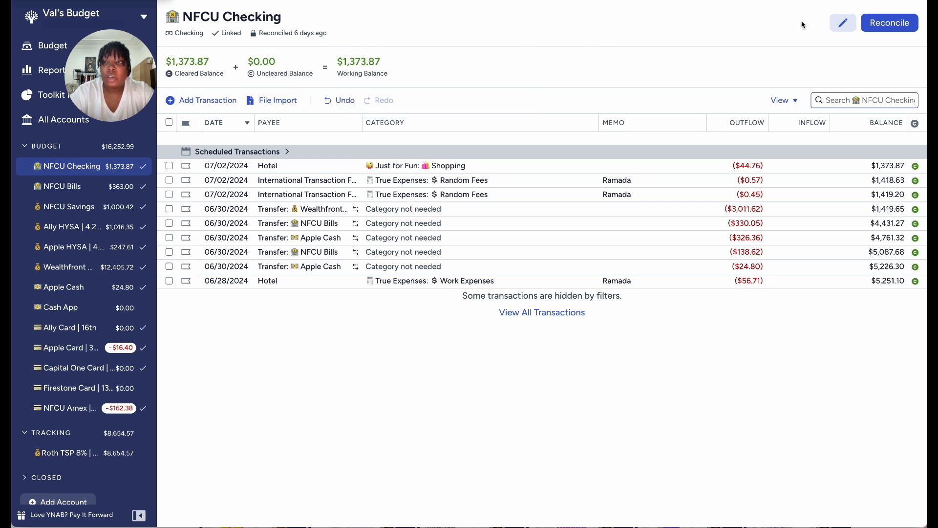
{"action": "left_click", "coordinate": [896, 28]}
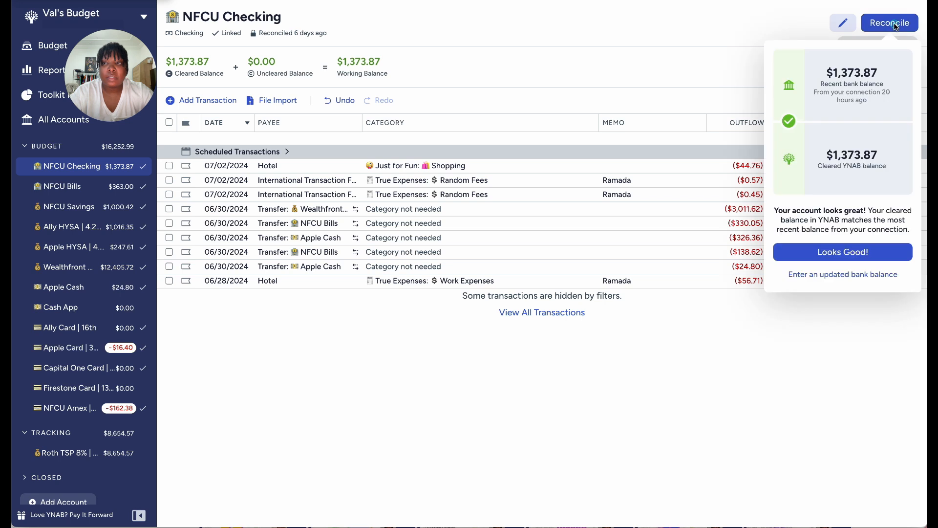
{"action": "left_click", "coordinate": [848, 252]}
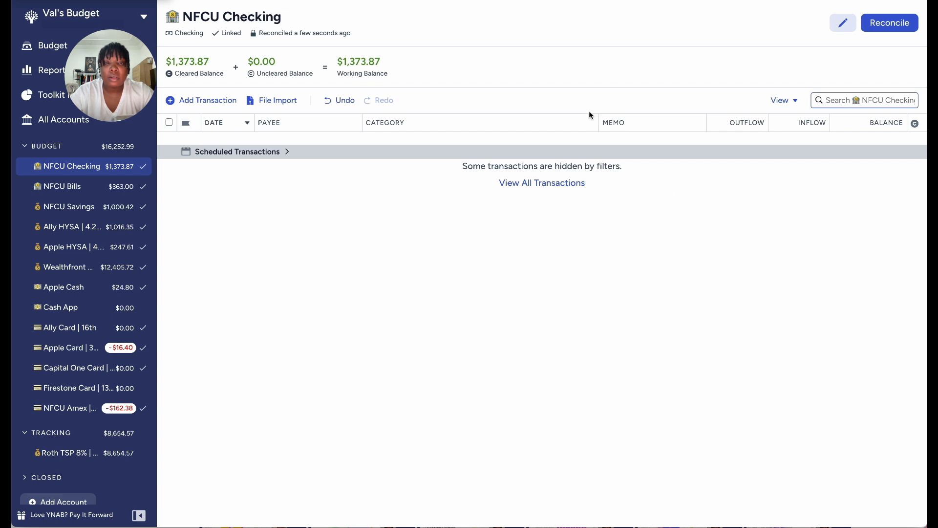
Show all NFCU Checking transactions, including the reconciled ones, and keep the scheduled transactions collapsed
{"action": "left_click", "coordinate": [527, 186]}
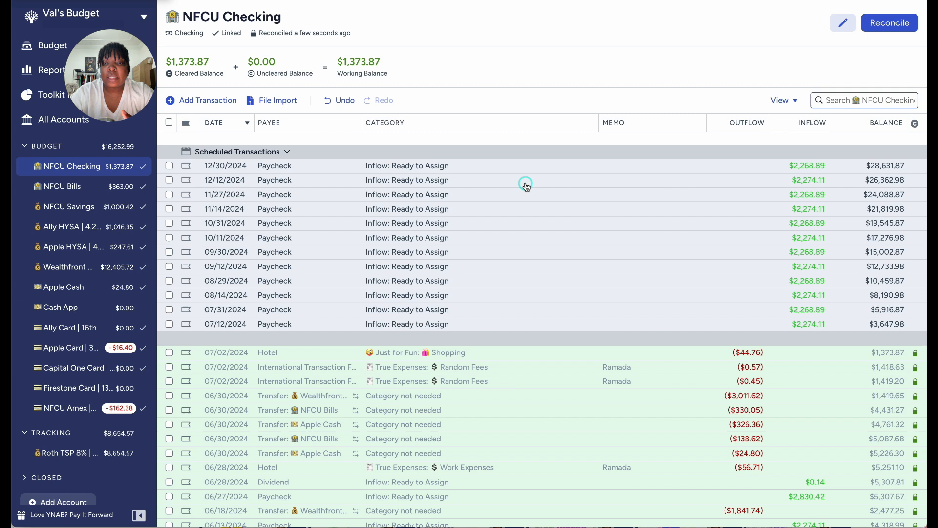
{"action": "left_click", "coordinate": [449, 150]}
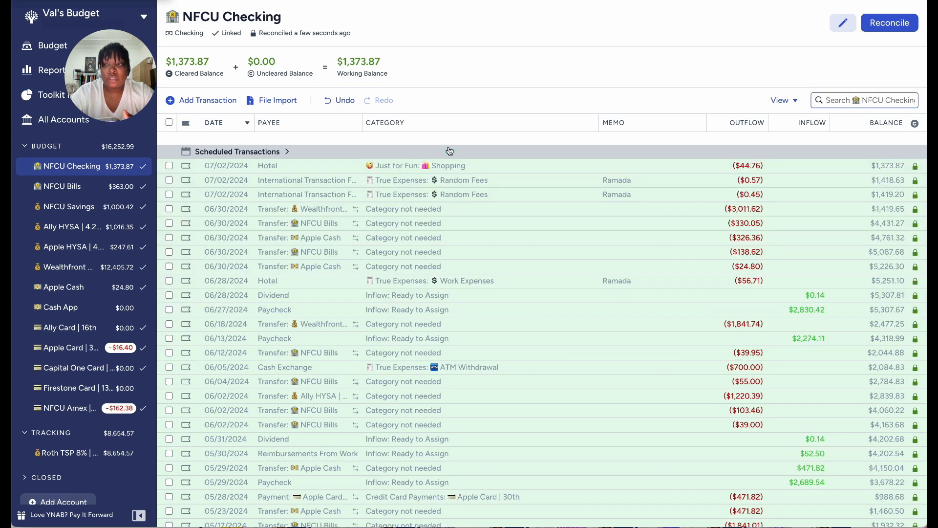
{"action": "left_click", "coordinate": [269, 152]}
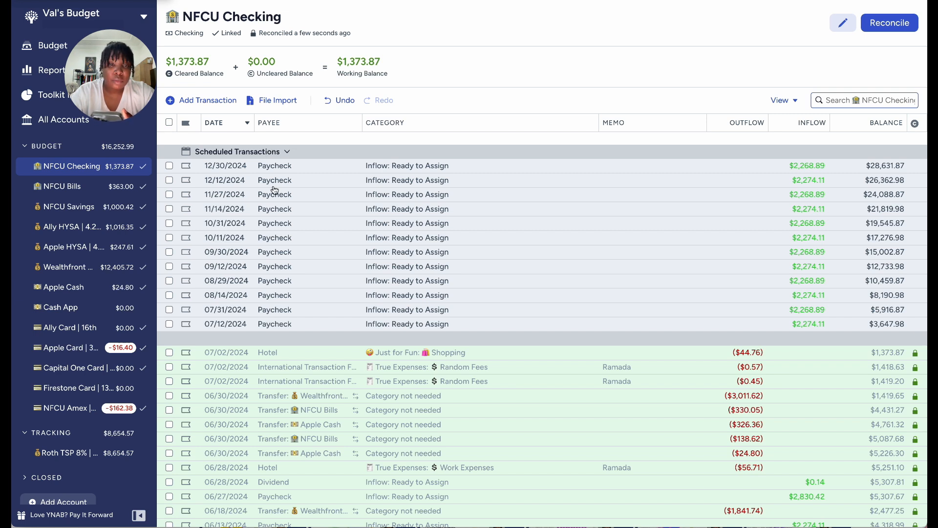
{"action": "left_click", "coordinate": [278, 152]}
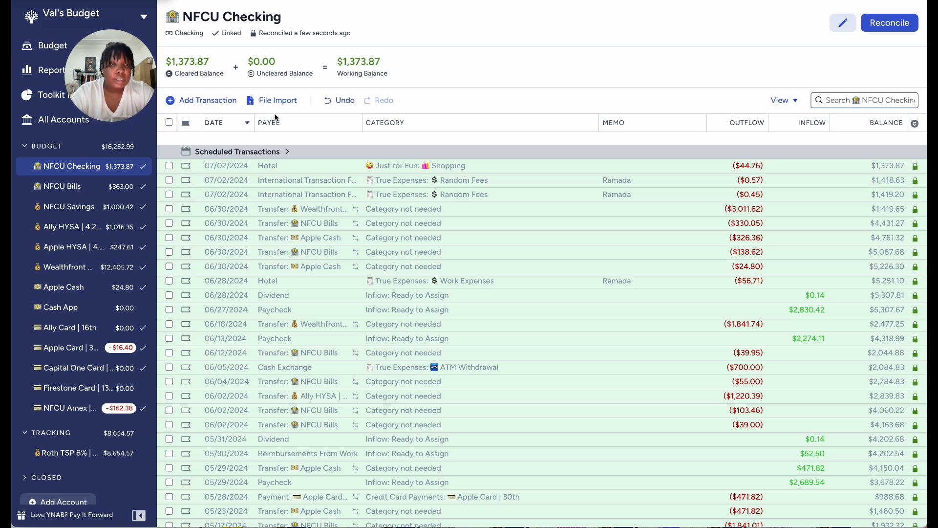
Reconcile the NFCU Bills account against its connected bank balance and look at the NFCU Savings account
{"action": "left_click", "coordinate": [106, 188]}
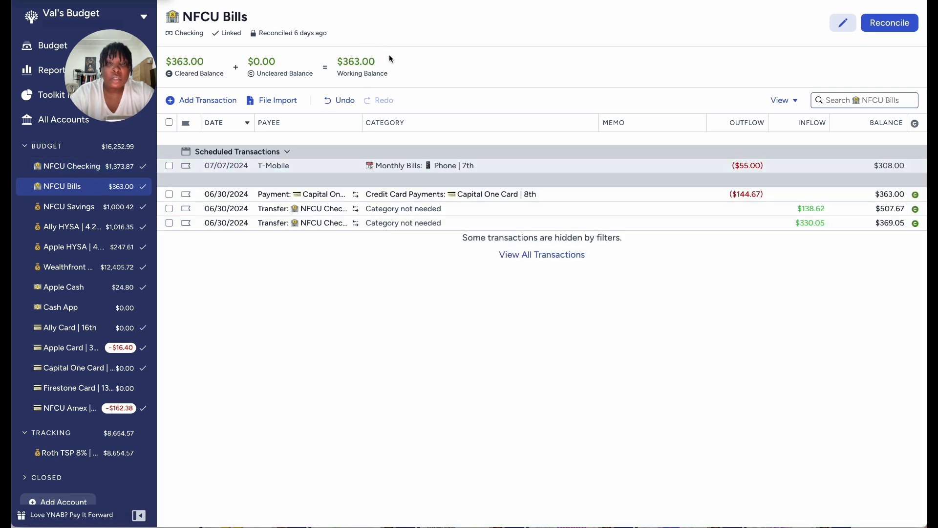
{"action": "left_click", "coordinate": [898, 28]}
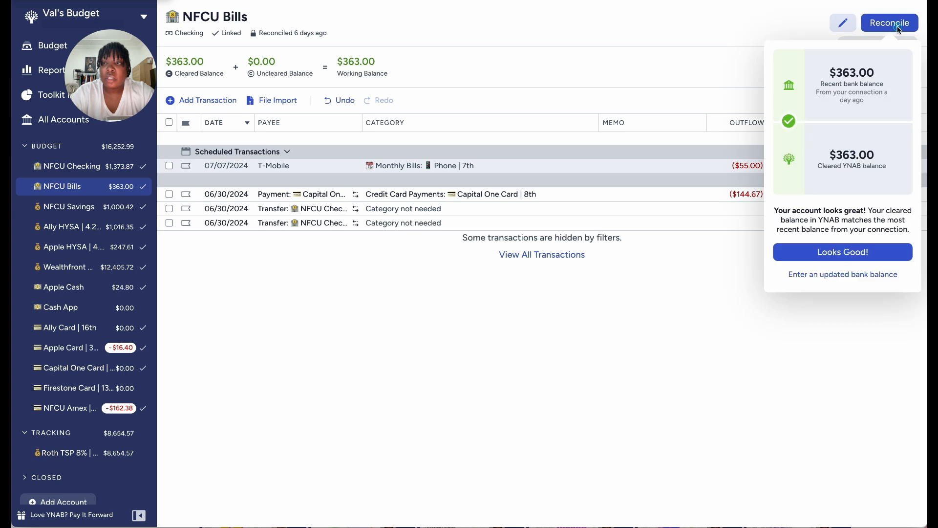
{"action": "left_click", "coordinate": [846, 252]}
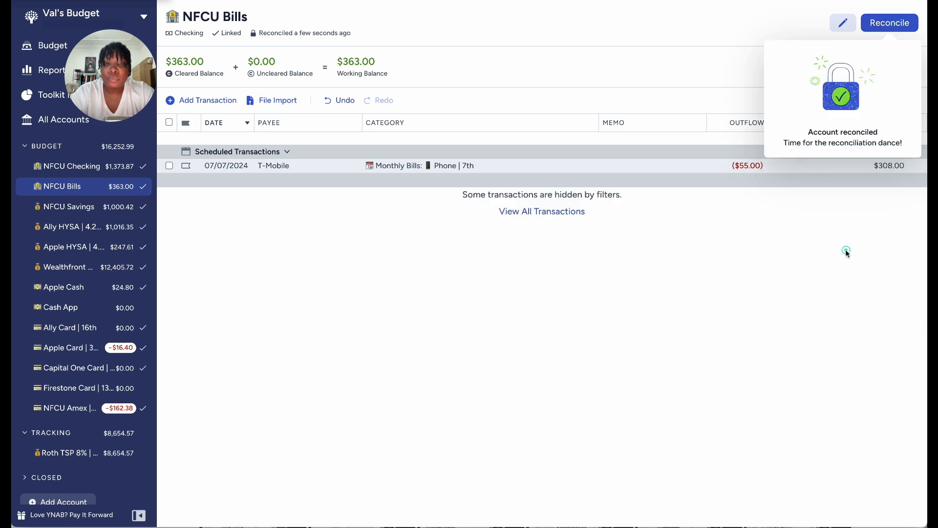
{"action": "left_click", "coordinate": [789, 242]}
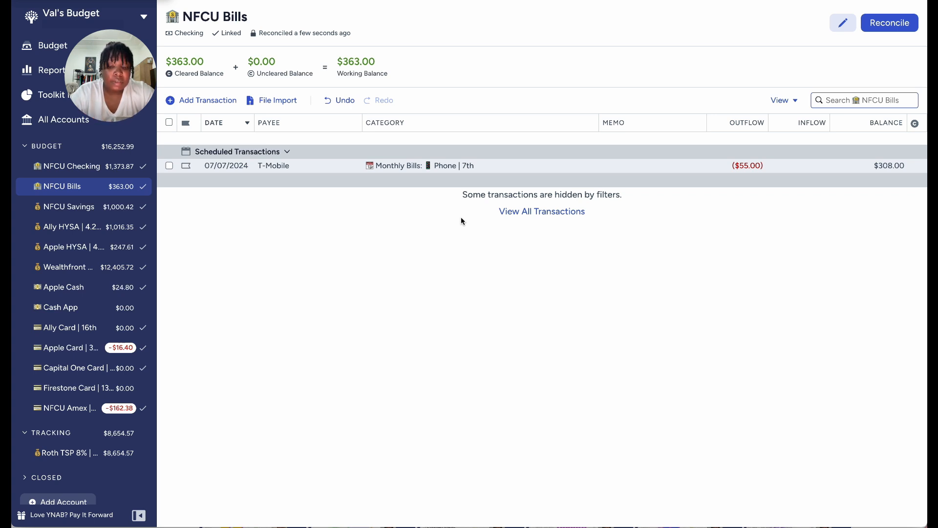
{"action": "left_click", "coordinate": [123, 210]}
{"action": "mouse_move", "coordinate": [350, 79]}
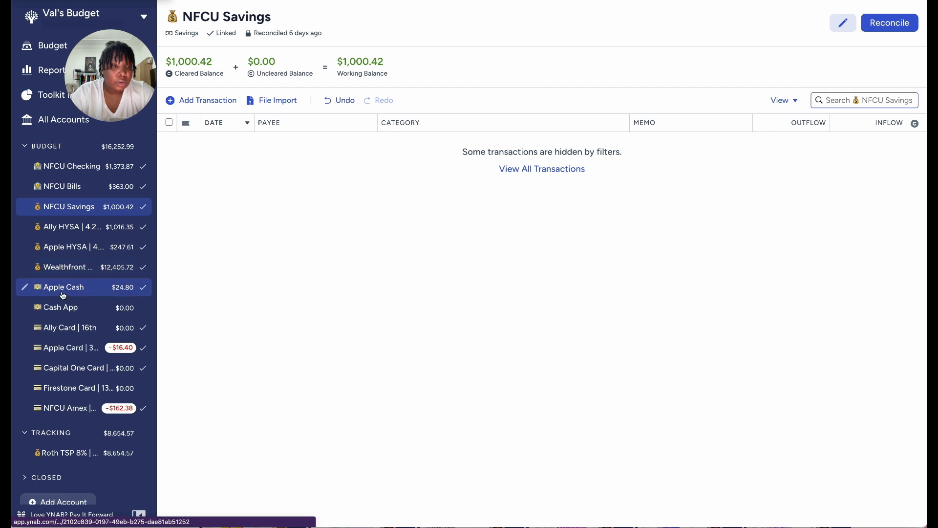
Reconcile the NFCU Amex | 21st credit card against its connected bank balance and show all its transactions
{"action": "left_click", "coordinate": [68, 410]}
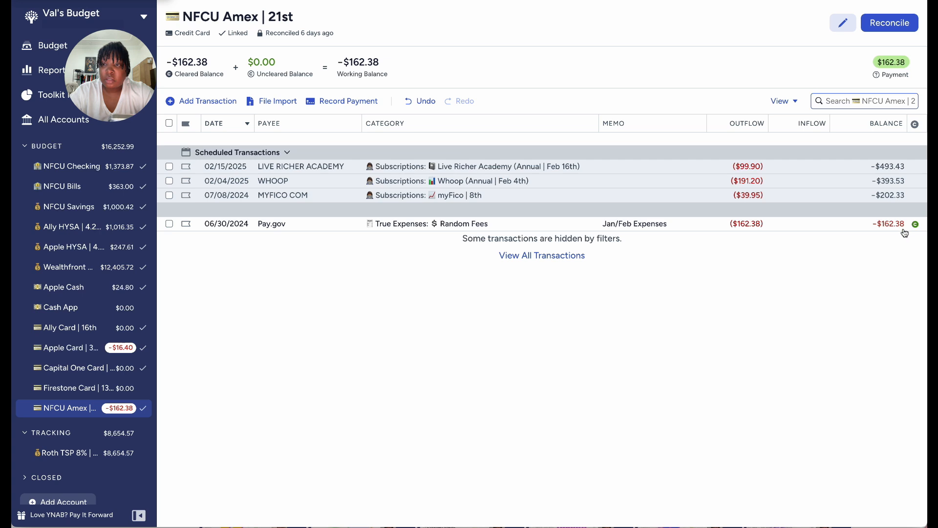
{"action": "left_click", "coordinate": [886, 21]}
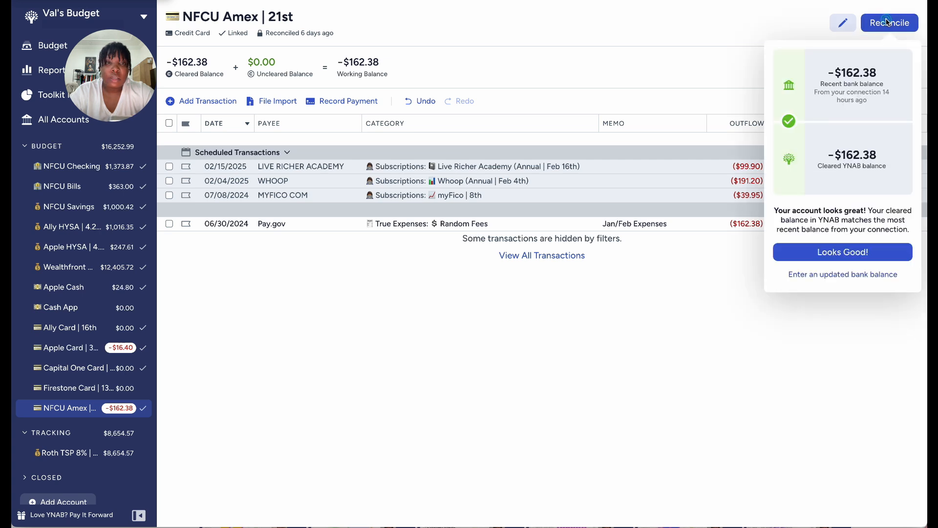
{"action": "left_click", "coordinate": [849, 252]}
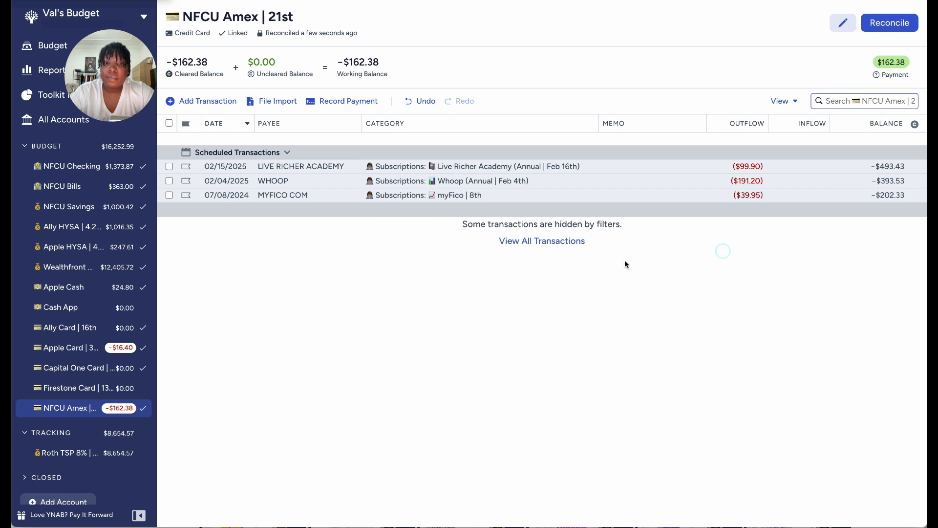
{"action": "left_click", "coordinate": [561, 243]}
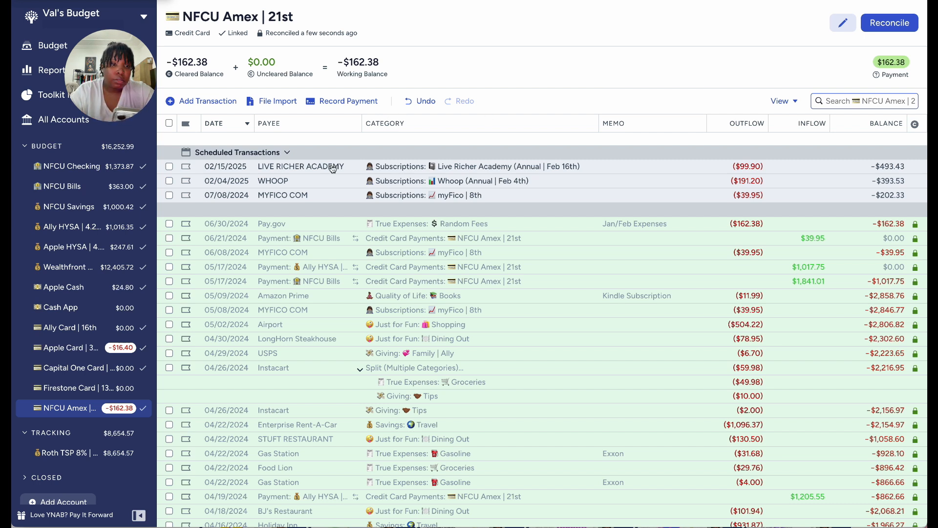
Show all transactions of the Ally HYSA | 4.20% account and reconcile it against its connected bank balance
{"action": "left_click", "coordinate": [89, 230]}
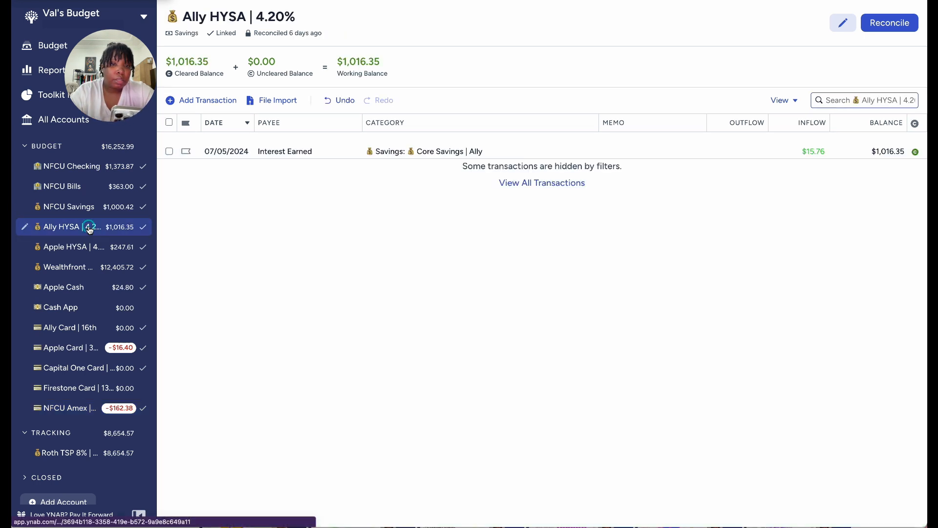
{"action": "left_click", "coordinate": [541, 184]}
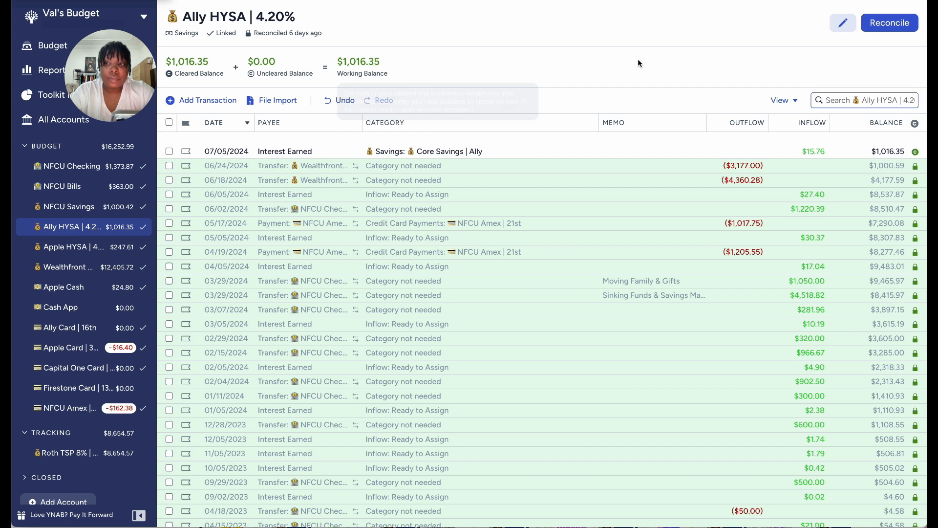
{"action": "left_click", "coordinate": [895, 28]}
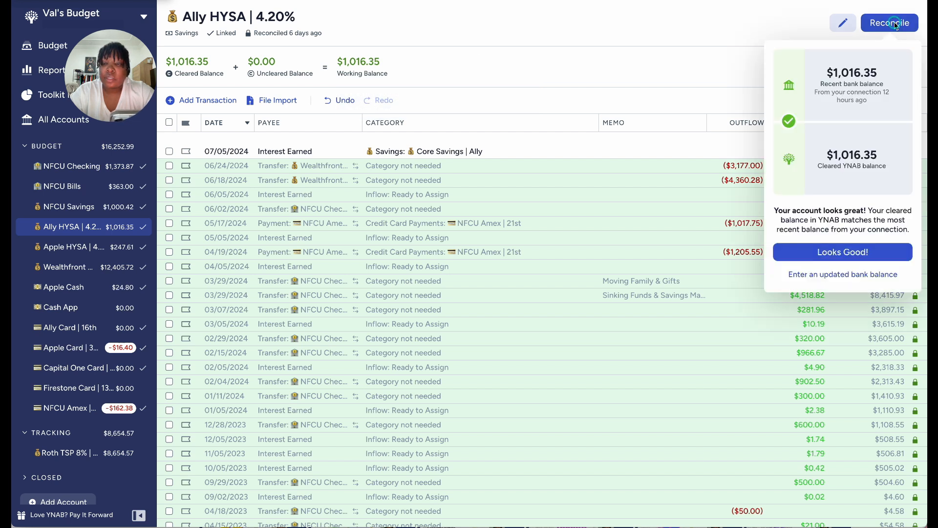
{"action": "left_click", "coordinate": [832, 254]}
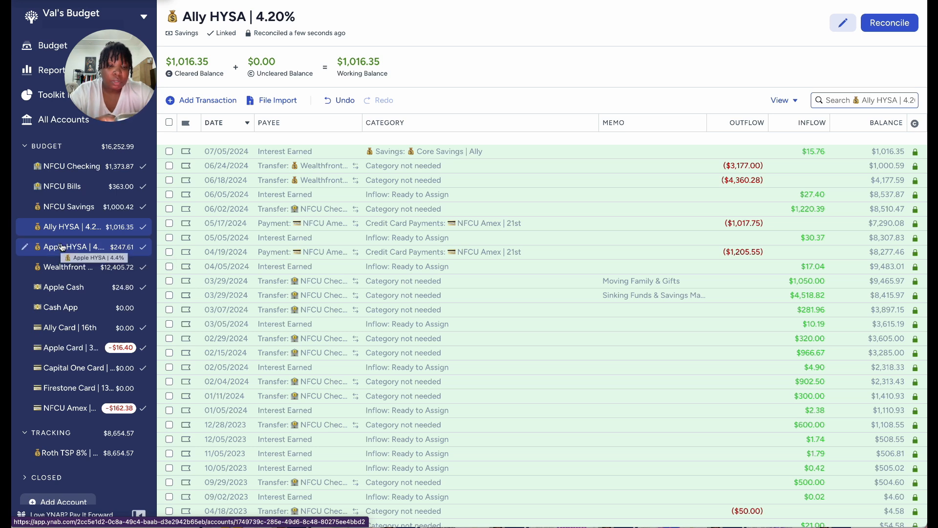
Reconcile the Apple Cash account against its connected bank balance and show all its transactions
{"action": "left_click", "coordinate": [77, 286]}
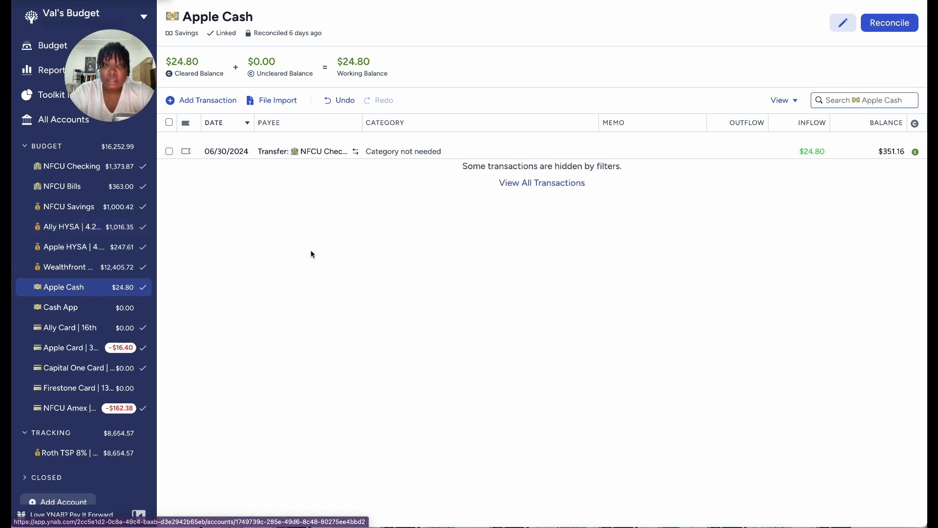
{"action": "left_click", "coordinate": [893, 27]}
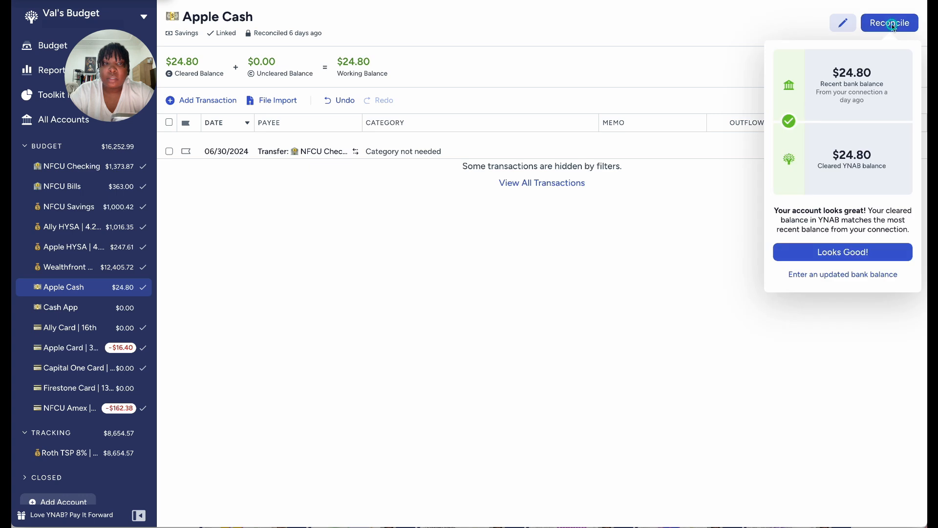
{"action": "left_click", "coordinate": [823, 252]}
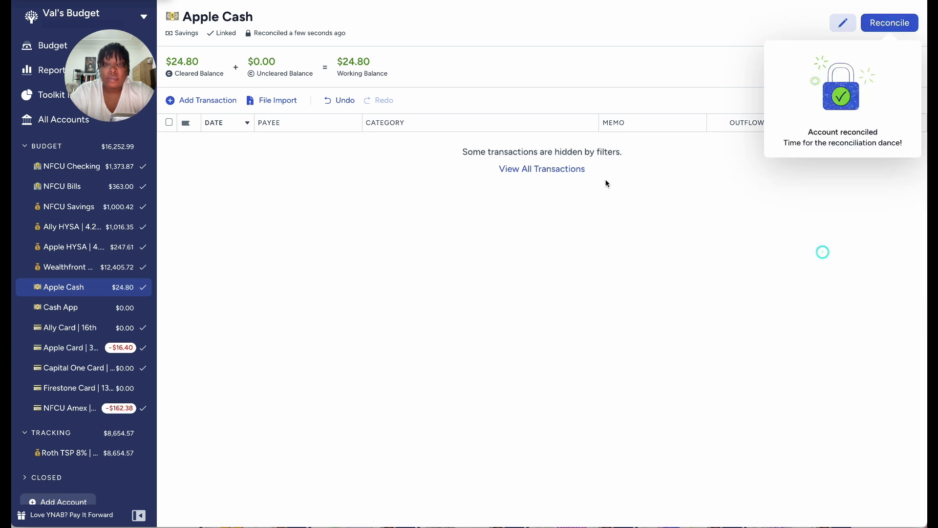
{"action": "left_click", "coordinate": [577, 169]}
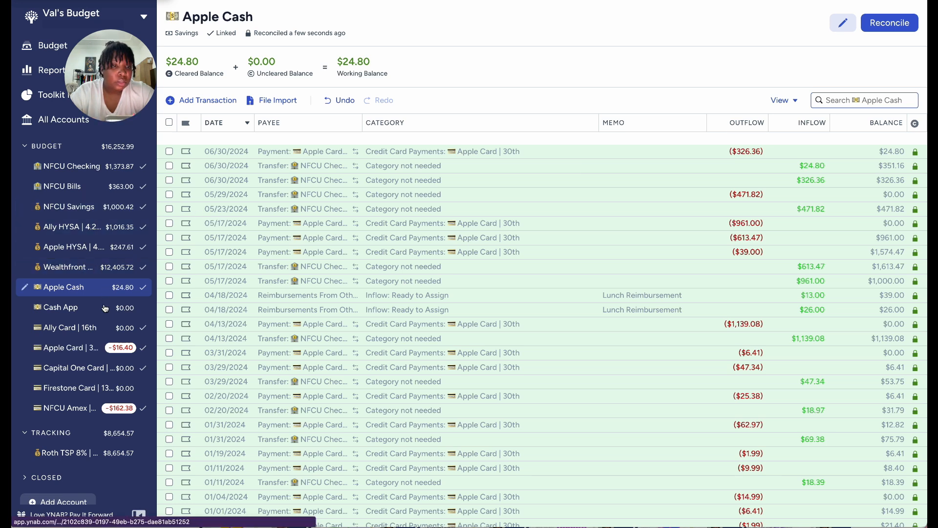
Reconcile the Apple Card | 30th credit card against its connected bank balance and show all its transactions
{"action": "left_click", "coordinate": [82, 349]}
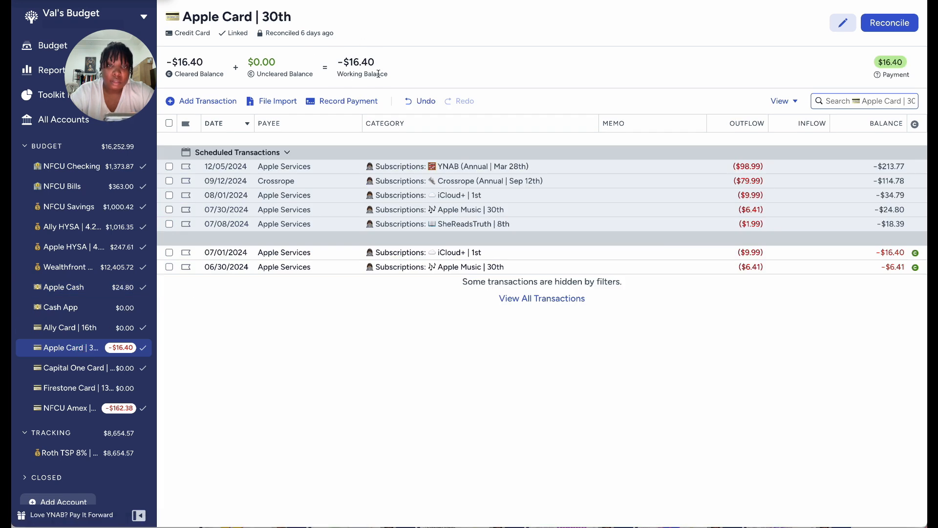
{"action": "left_click", "coordinate": [889, 23]}
{"action": "left_click", "coordinate": [824, 252]}
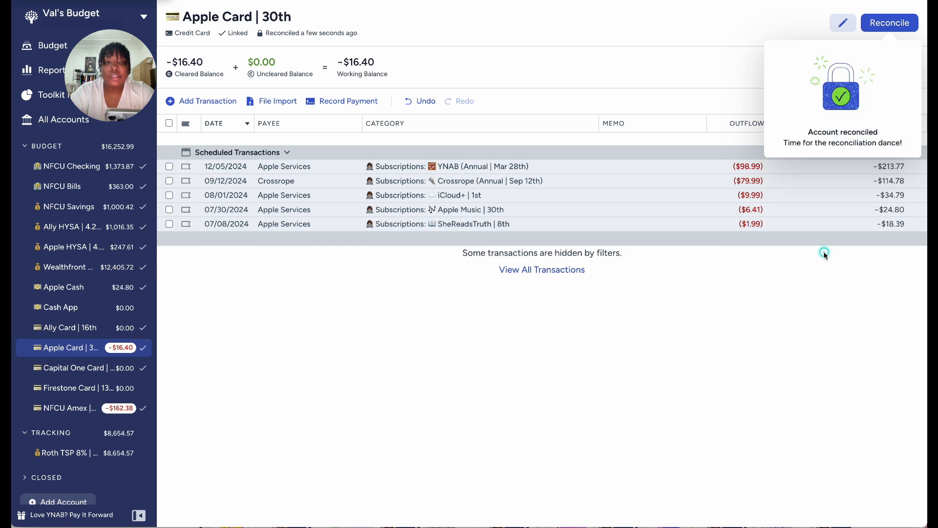
{"action": "left_click", "coordinate": [693, 271]}
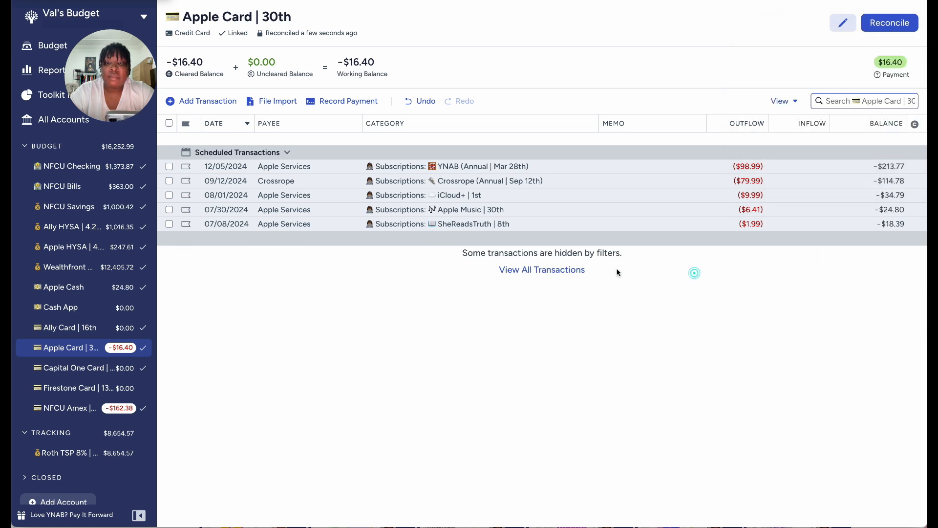
{"action": "left_click", "coordinate": [582, 270]}
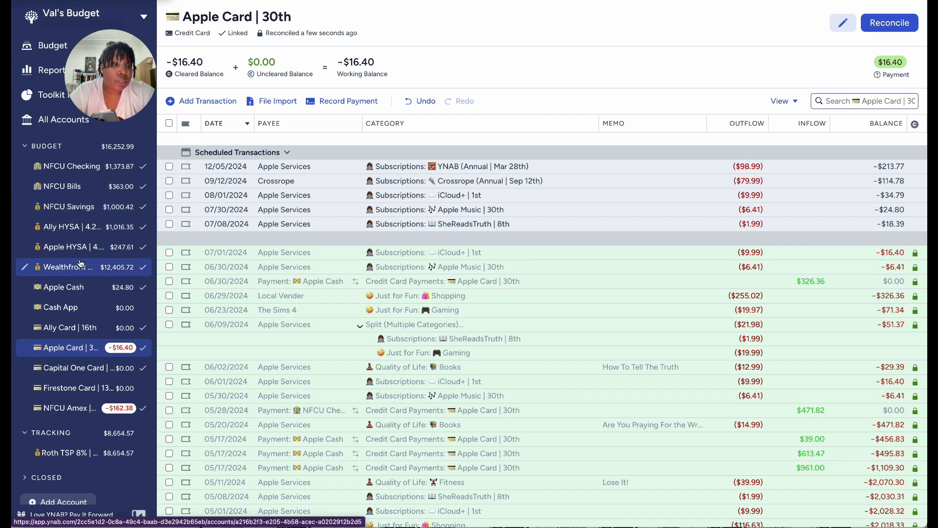
Look at the NFCU Amex and Capital One cards and reconcile the Apple HYSA | 4.4% account against its connected bank balance
{"action": "left_click", "coordinate": [64, 408]}
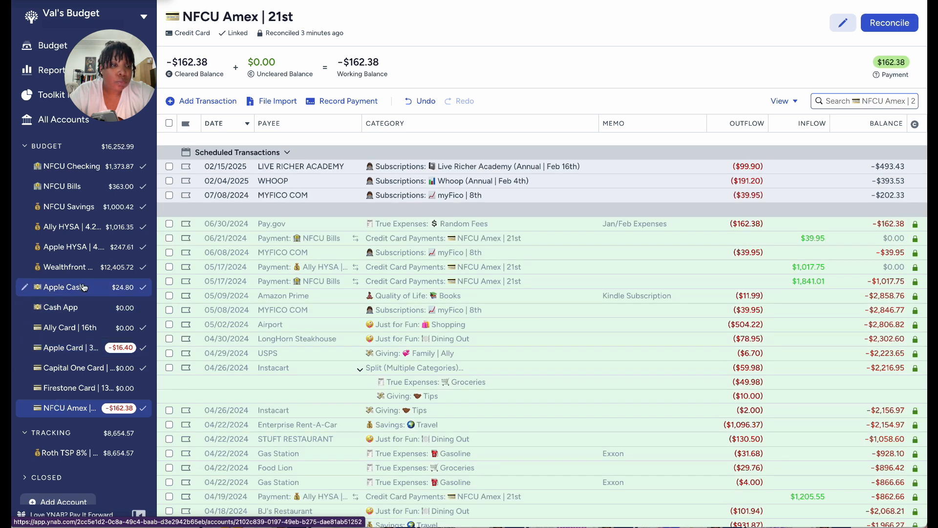
{"action": "left_click", "coordinate": [76, 371]}
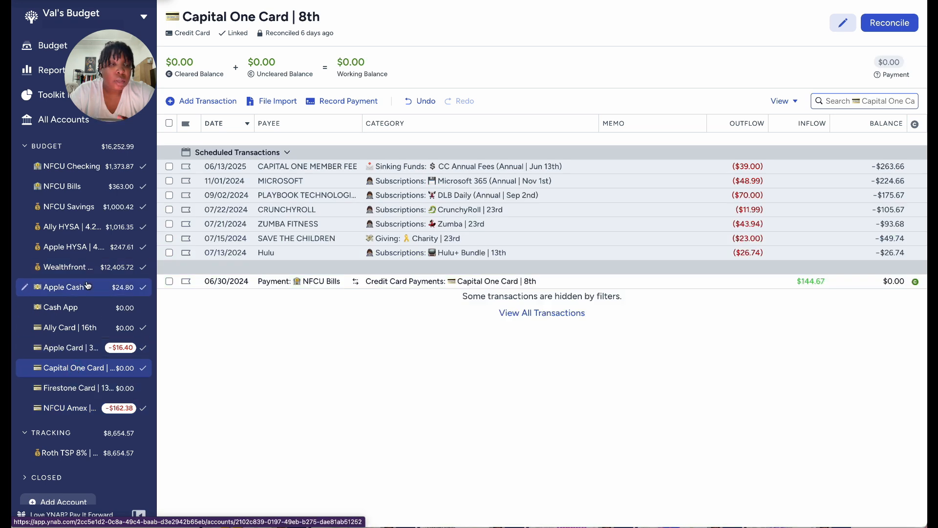
{"action": "left_click", "coordinate": [73, 250]}
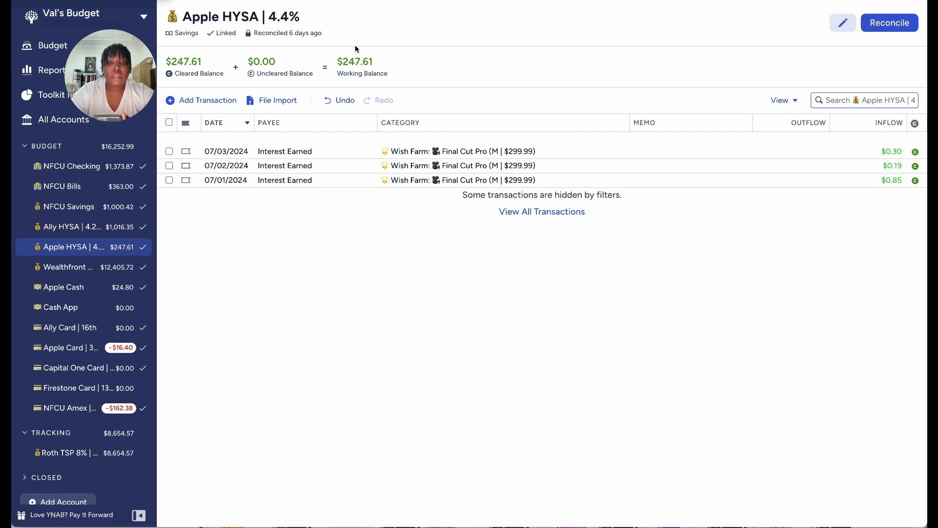
{"action": "left_click", "coordinate": [893, 23]}
{"action": "left_click", "coordinate": [840, 252]}
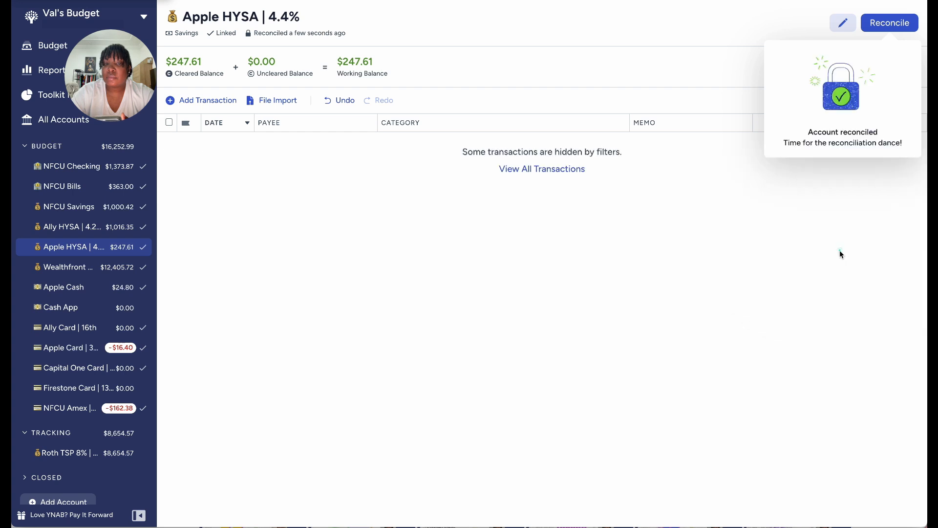
{"action": "left_click", "coordinate": [667, 218]}
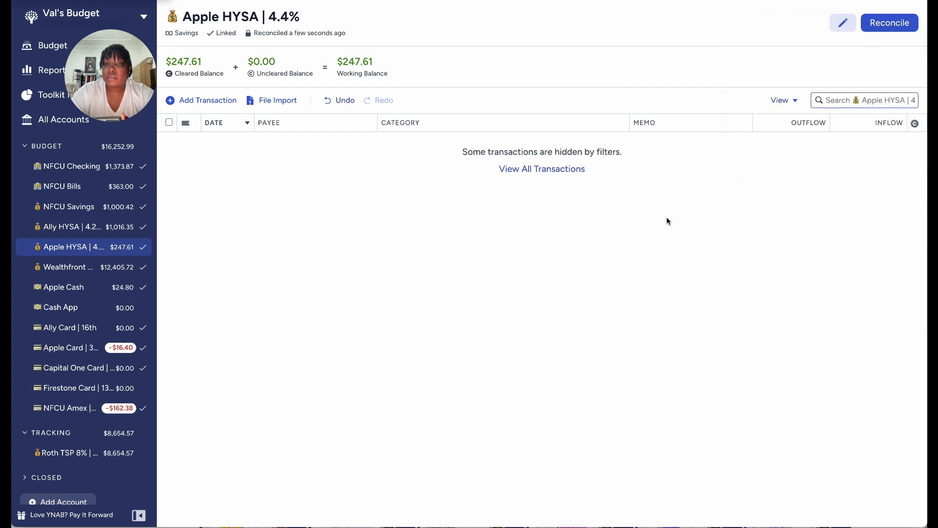
Show all Apple HYSA transactions and save the 07/02/2024 transaction with the payee Apple Daily Cash
{"action": "left_click", "coordinate": [531, 170]}
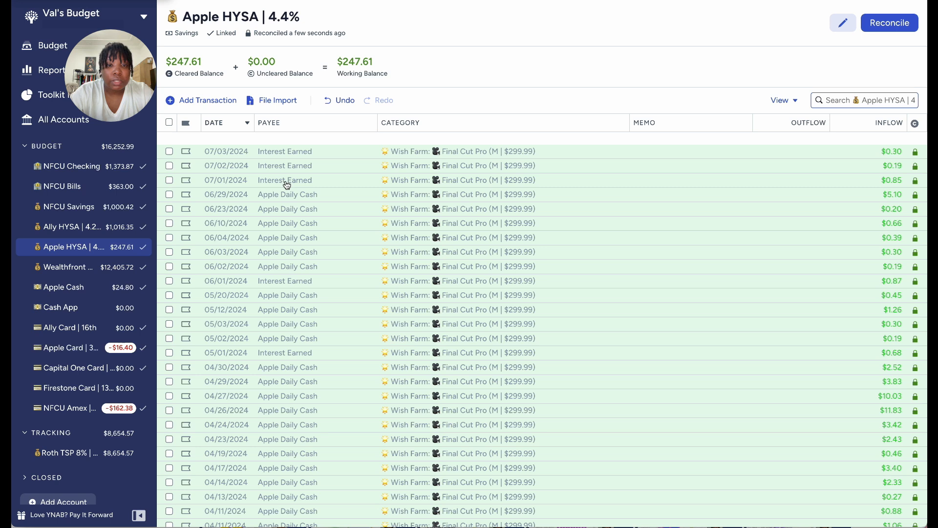
{"action": "left_click", "coordinate": [291, 165]}
{"action": "left_click", "coordinate": [282, 164]}
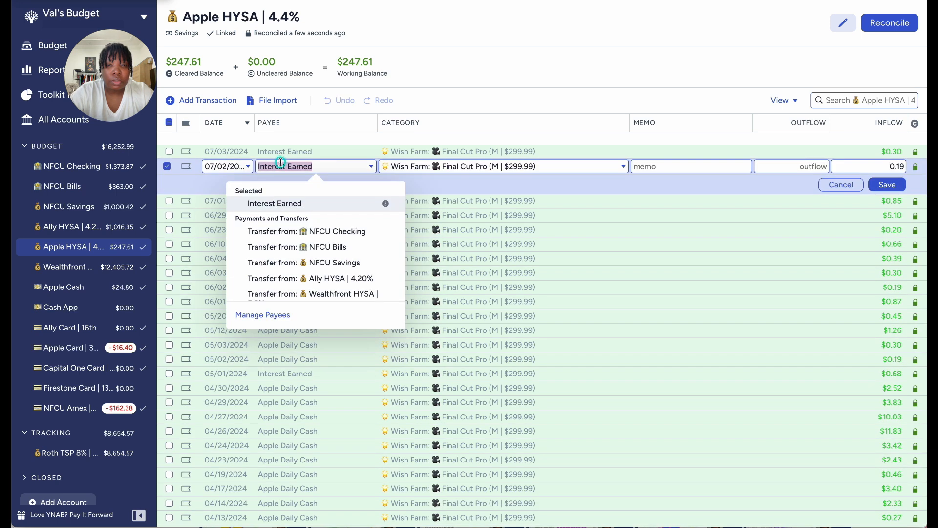
{"action": "type", "text": "dai"}
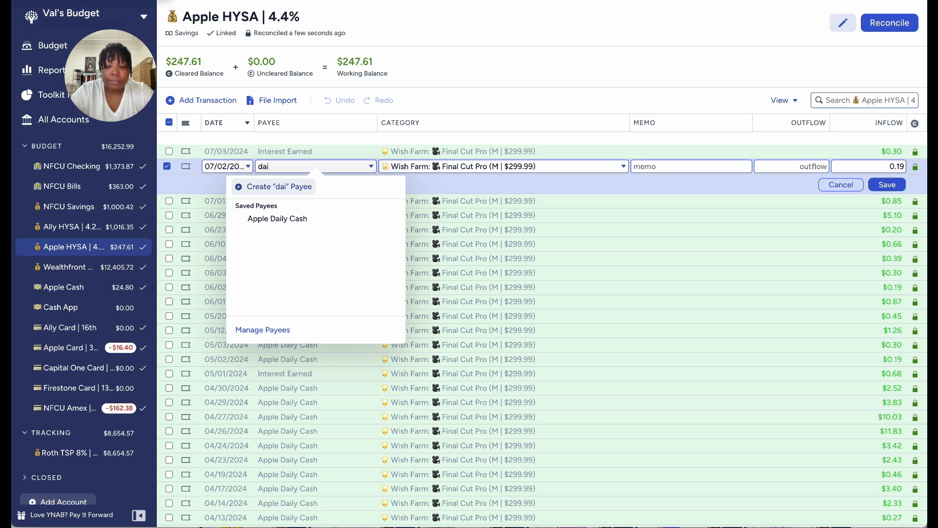
{"action": "left_click", "coordinate": [279, 218]}
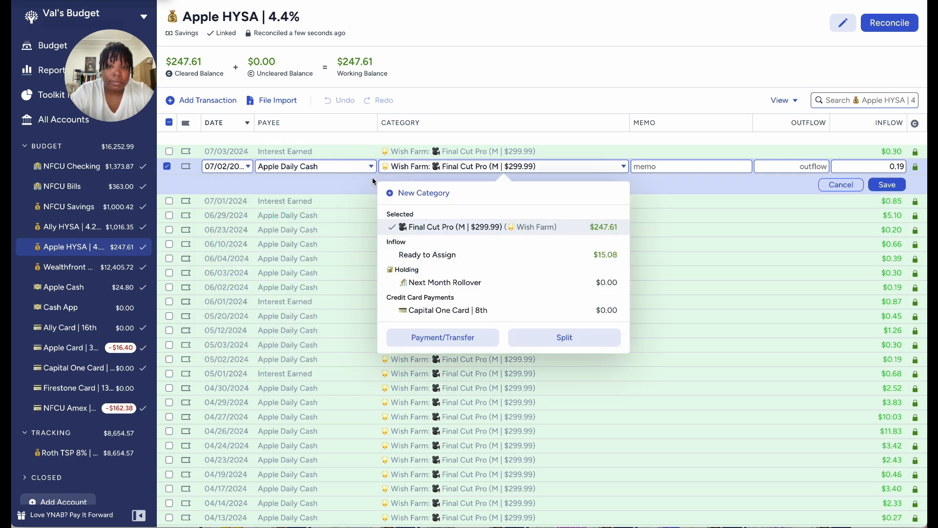
{"action": "left_click", "coordinate": [886, 187]}
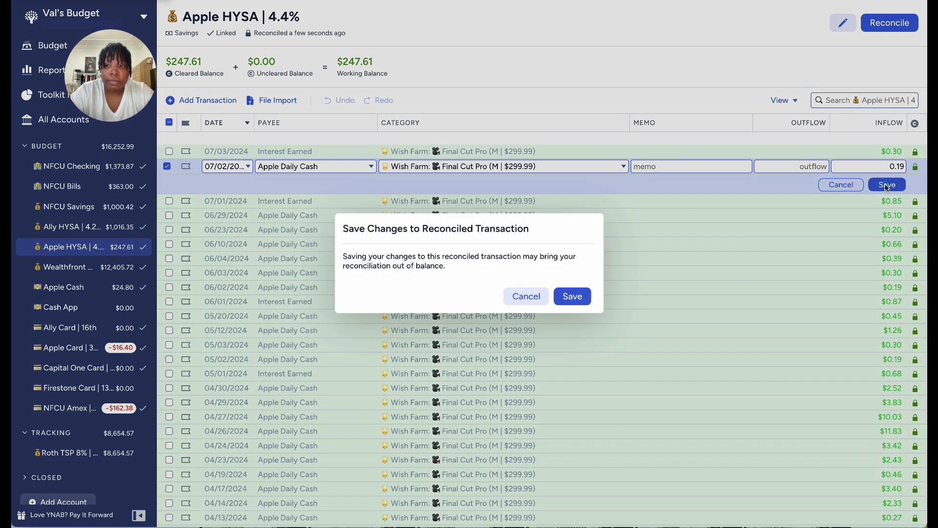
{"action": "left_click", "coordinate": [573, 293]}
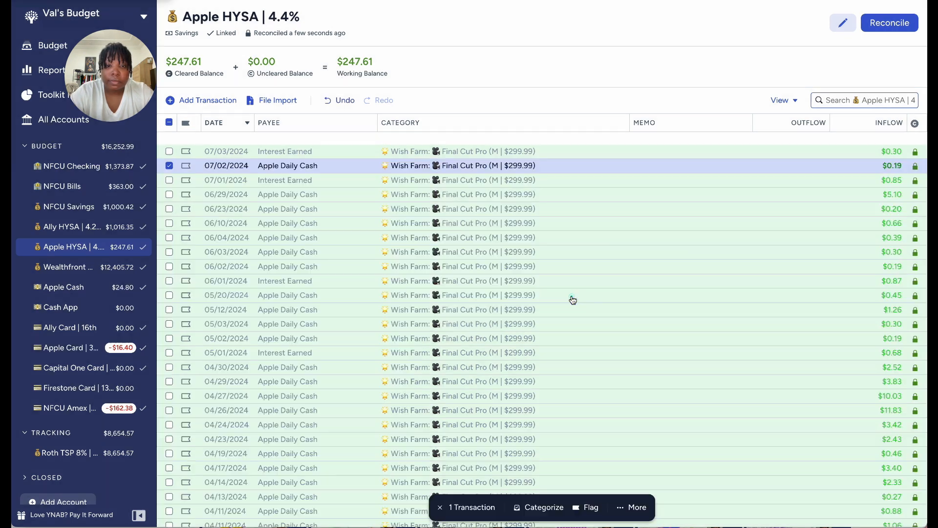
Change the payee of the 07/03/2024 Apple HYSA transaction to Apple Daily Cash, save it, and leave no transactions selected
{"action": "left_click", "coordinate": [283, 152]}
{"action": "left_click", "coordinate": [284, 152]}
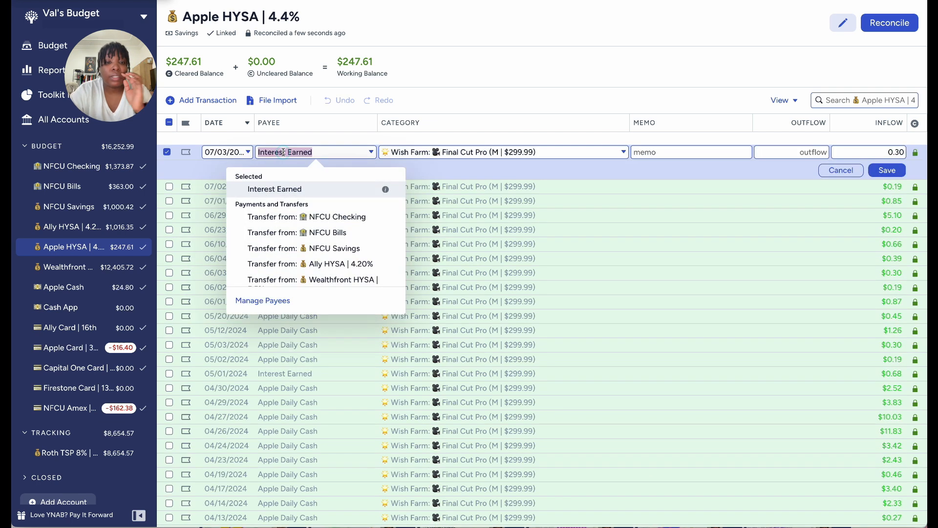
{"action": "type", "text": "dail"}
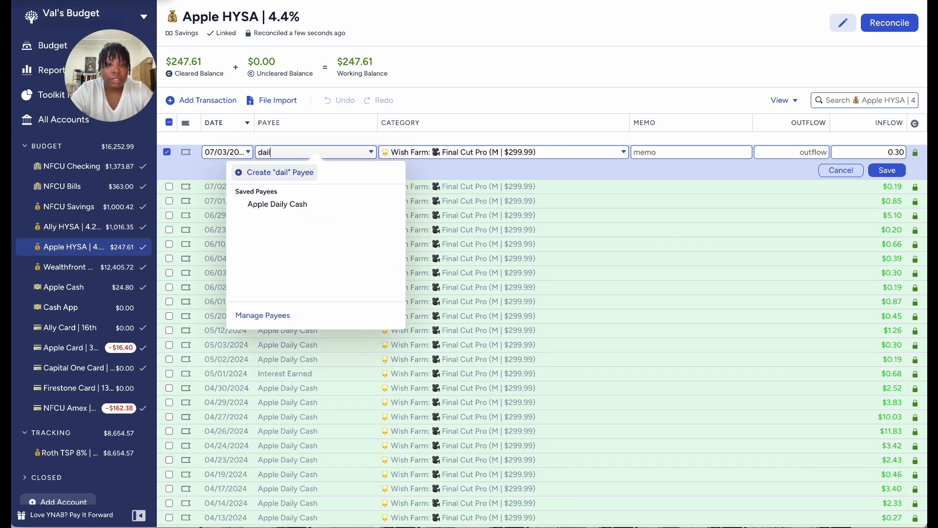
{"action": "left_click", "coordinate": [269, 206]}
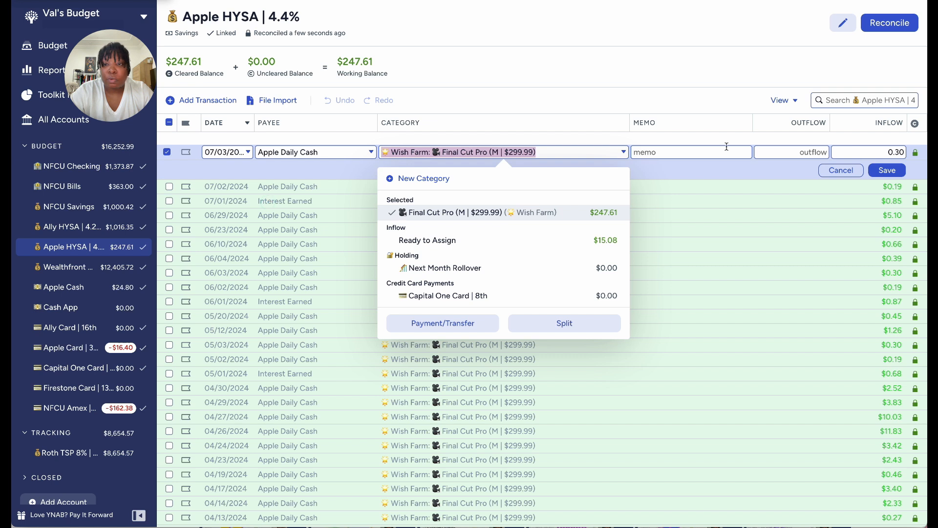
{"action": "left_click", "coordinate": [887, 170]}
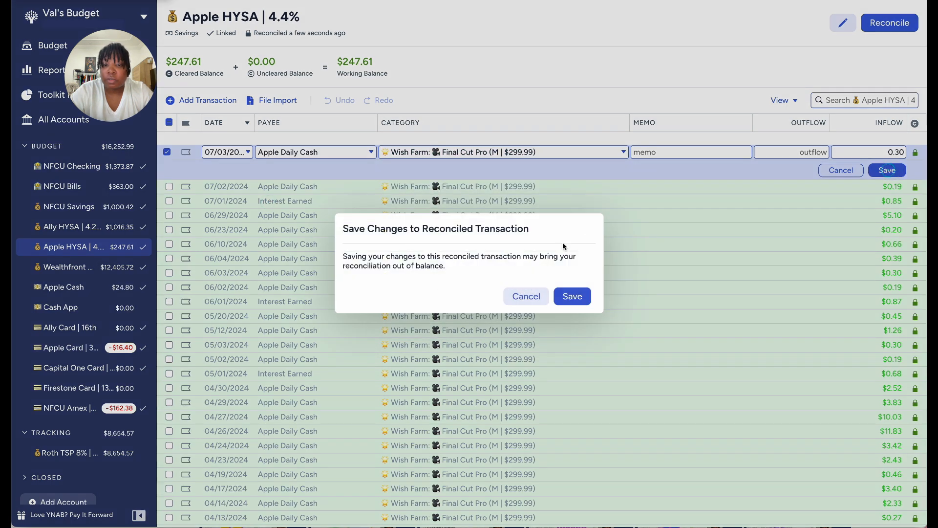
{"action": "left_click", "coordinate": [575, 295]}
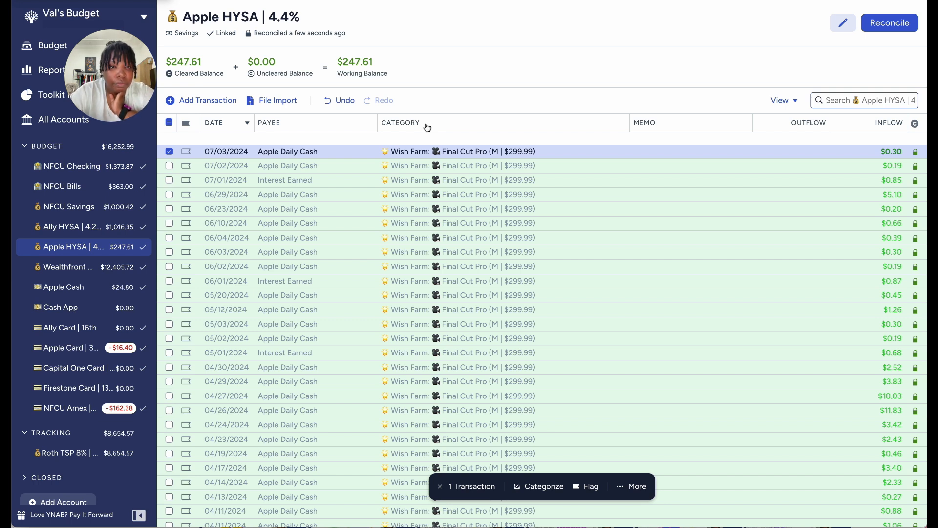
{"action": "left_click", "coordinate": [301, 182]}
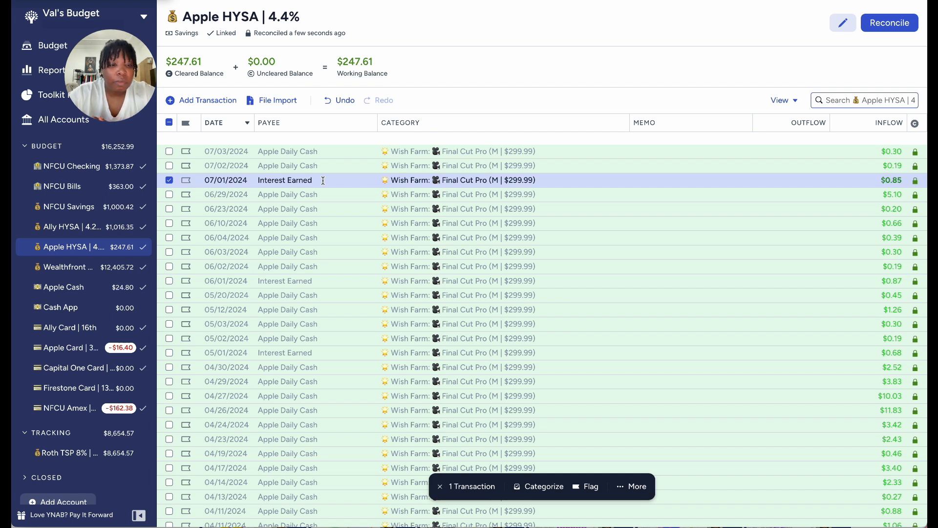
{"action": "left_click", "coordinate": [168, 181]}
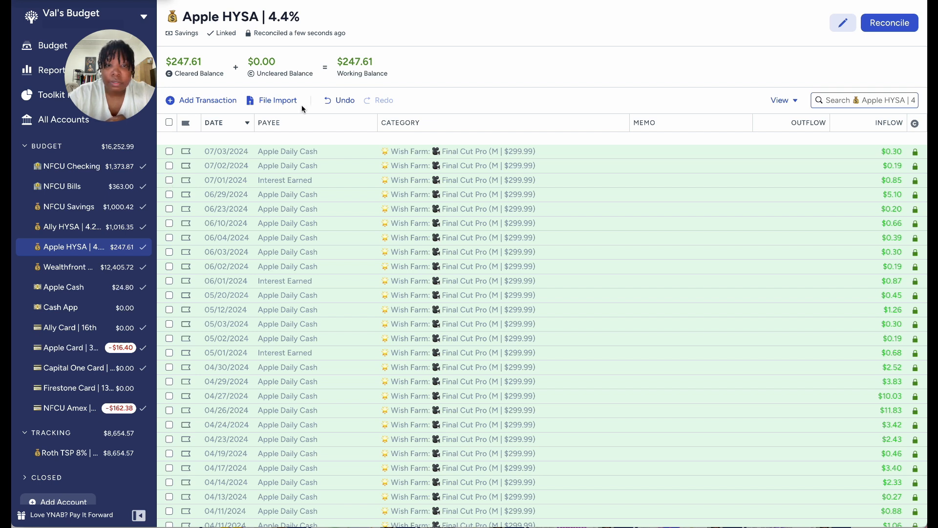
Reconcile the Wealthfront HYSA | 5.5% account against its connected bank balance and show all its transactions
{"action": "left_click", "coordinate": [89, 273]}
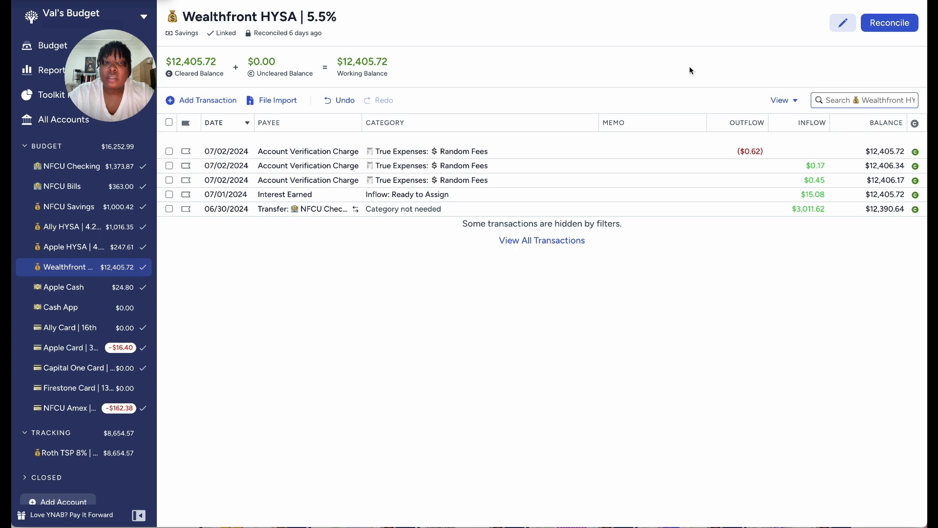
{"action": "left_click", "coordinate": [888, 23]}
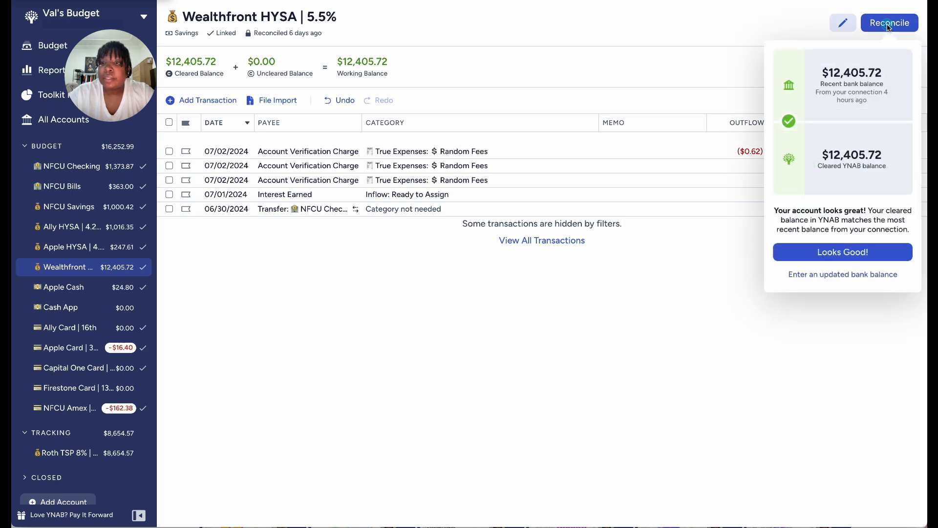
{"action": "left_click", "coordinate": [837, 252]}
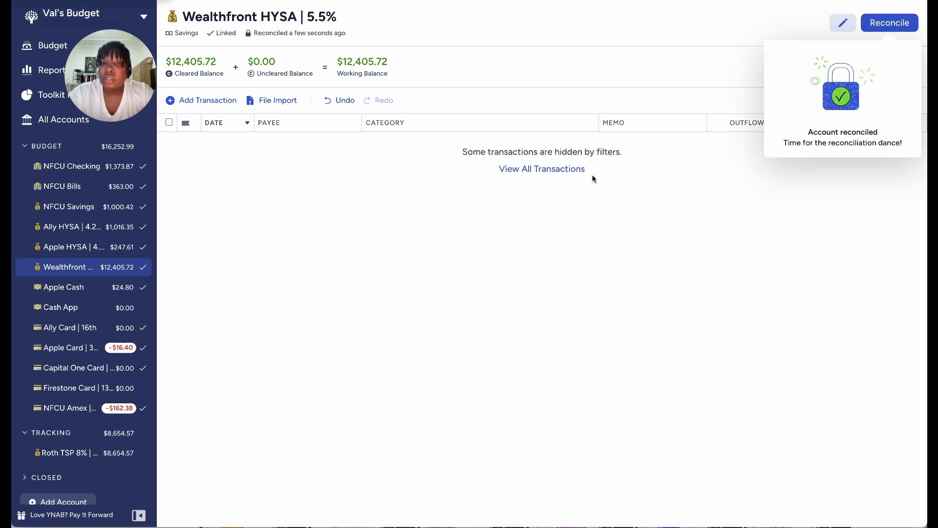
{"action": "left_click", "coordinate": [569, 167]}
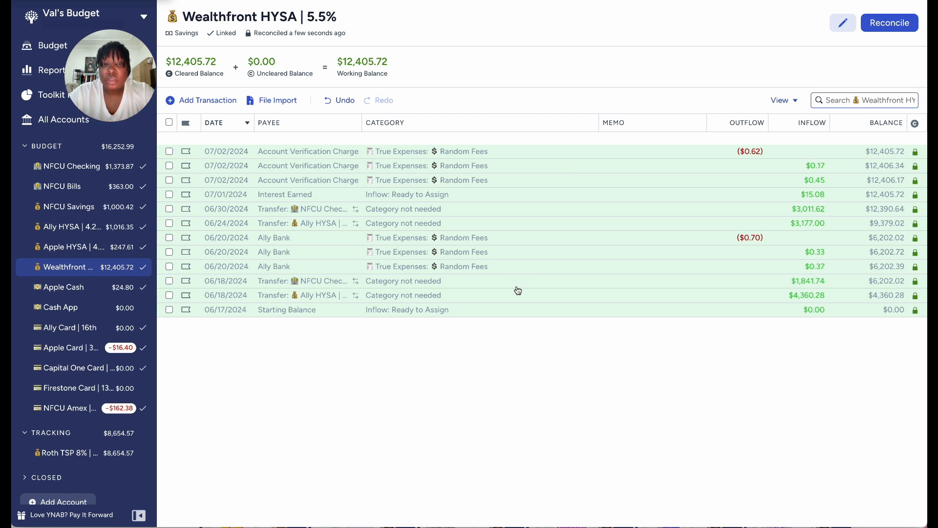
Recategorize the 07/01/2024 Interest Earned transaction in Wealthfront HYSA to Wish Farm: Purple iMac M3 (L | $2,588) and save the change
{"action": "left_click", "coordinate": [537, 196]}
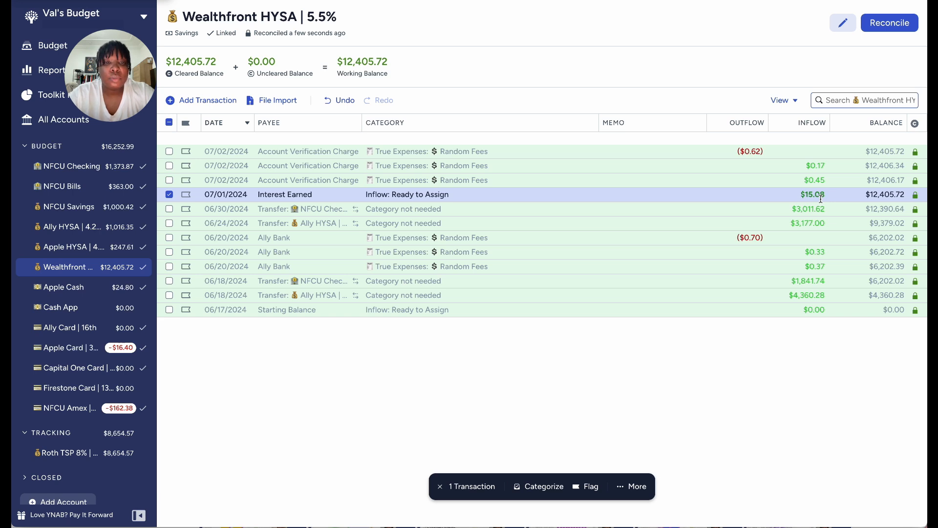
{"action": "left_click", "coordinate": [430, 196]}
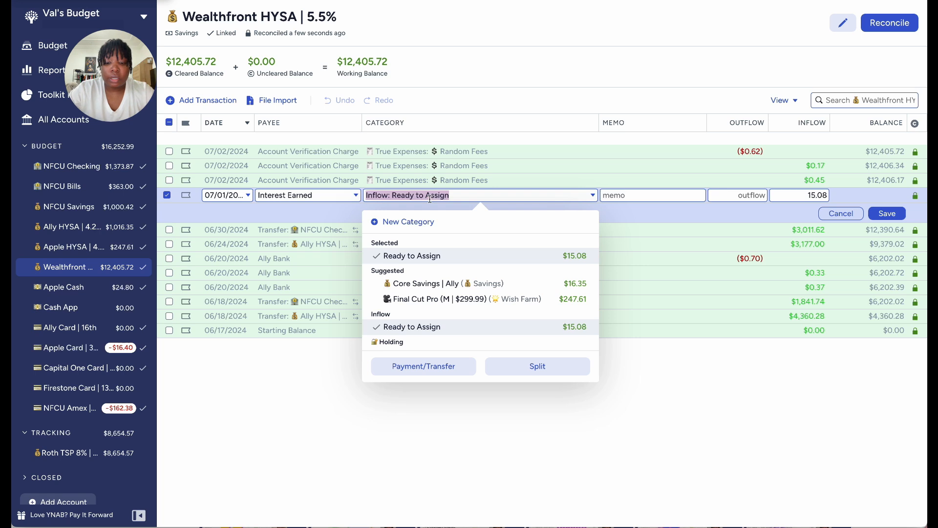
{"action": "type", "text": "ima"}
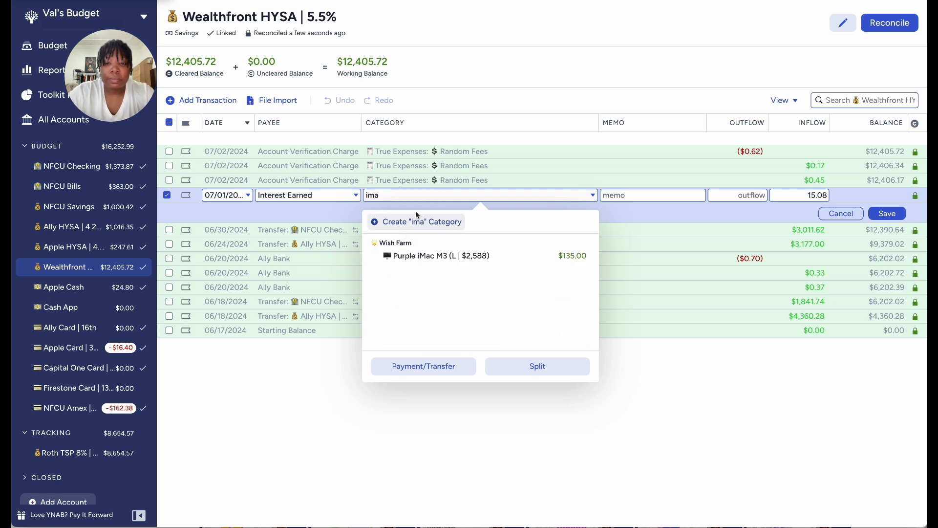
{"action": "left_click", "coordinate": [437, 256]}
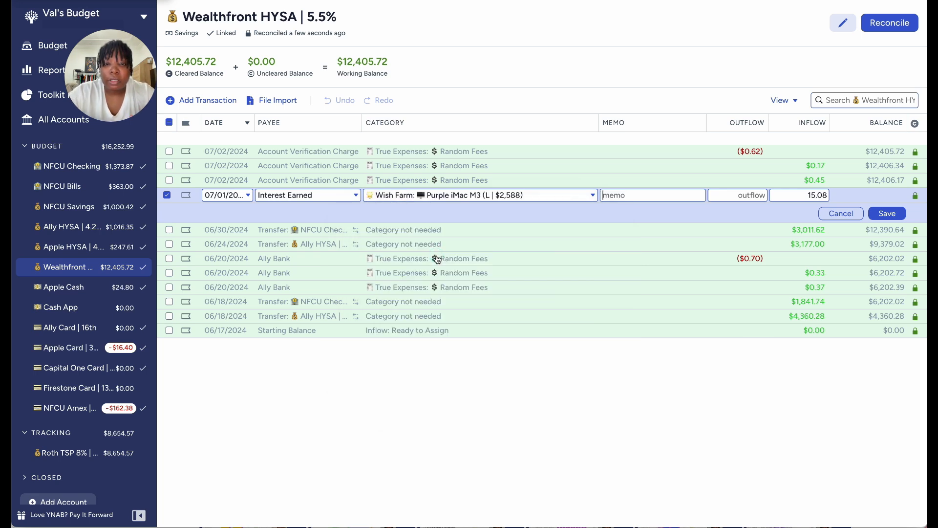
{"action": "left_click", "coordinate": [886, 215]}
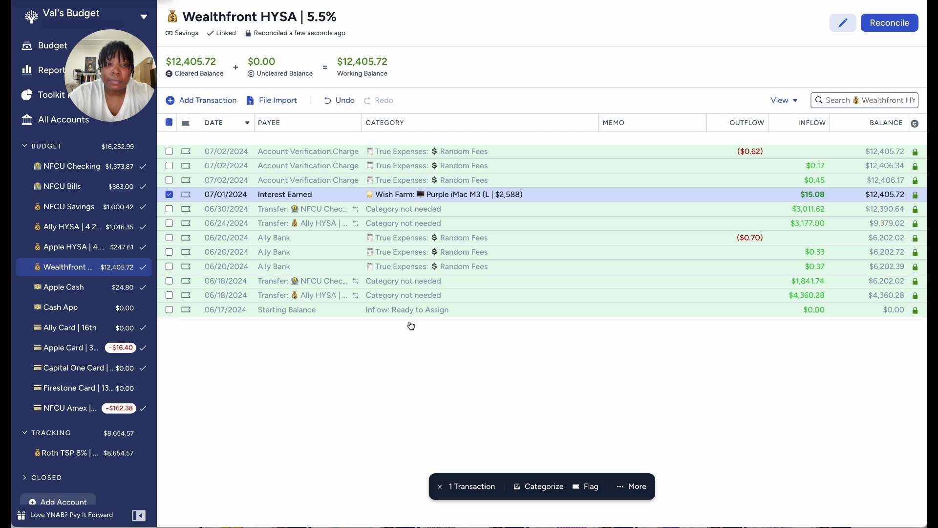
Reconcile the Capital One Card | 8th account against its connected bank balance and show all its transactions, leaving none selected
{"action": "left_click", "coordinate": [169, 194]}
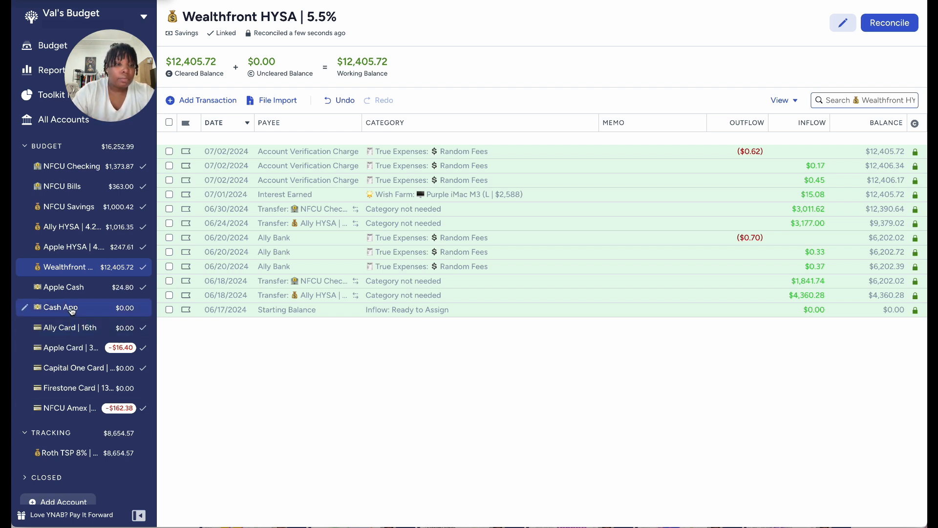
{"action": "left_click", "coordinate": [66, 370]}
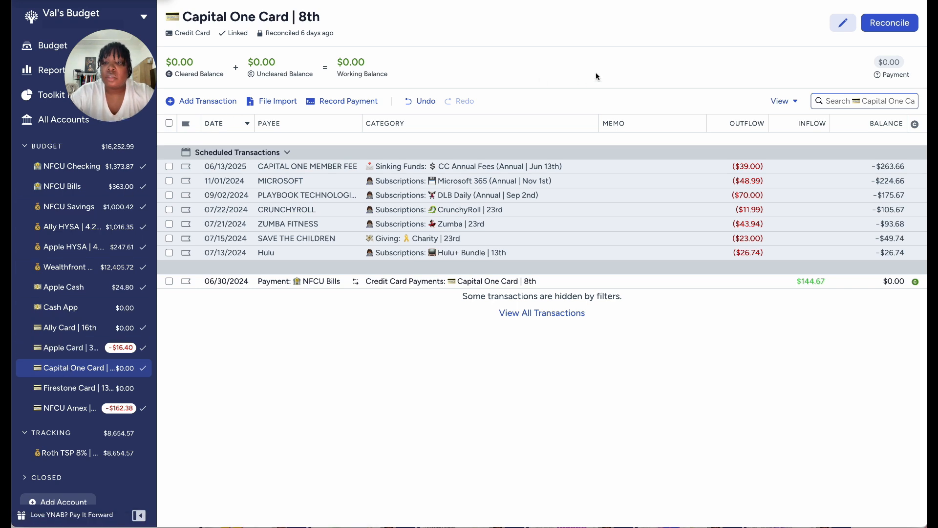
{"action": "left_click", "coordinate": [902, 25]}
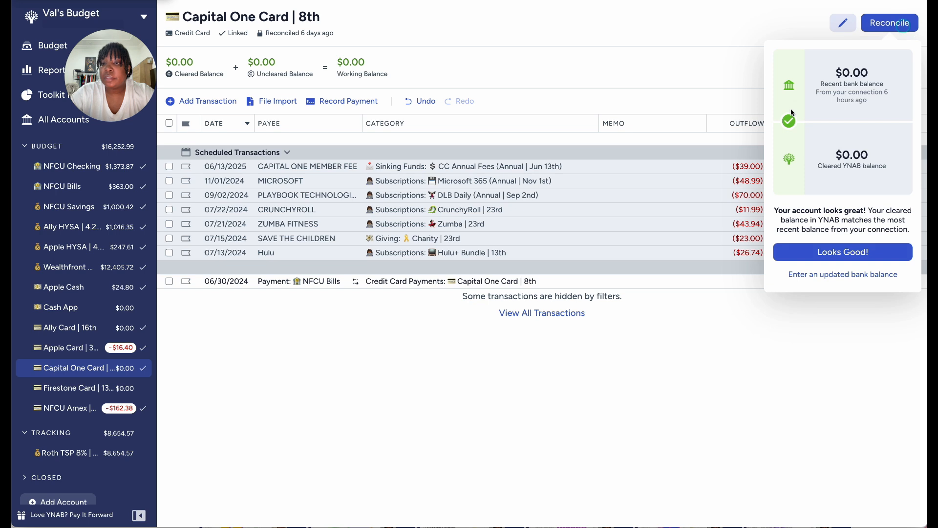
{"action": "left_click", "coordinate": [817, 255]}
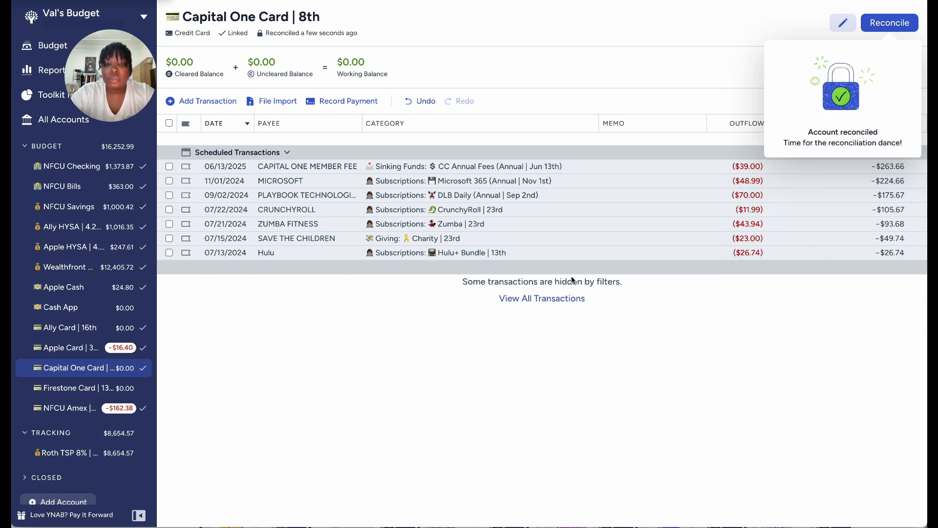
{"action": "left_click", "coordinate": [568, 298]}
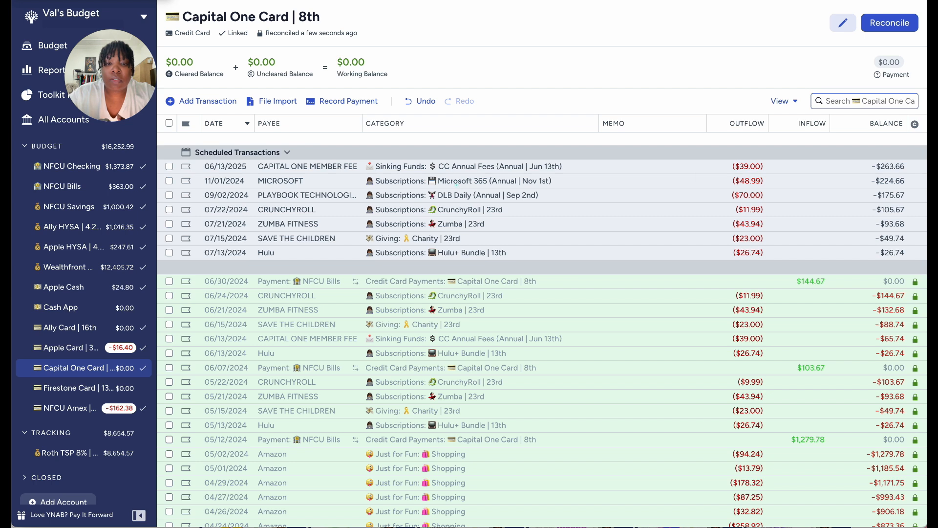
{"action": "left_click", "coordinate": [458, 186]}
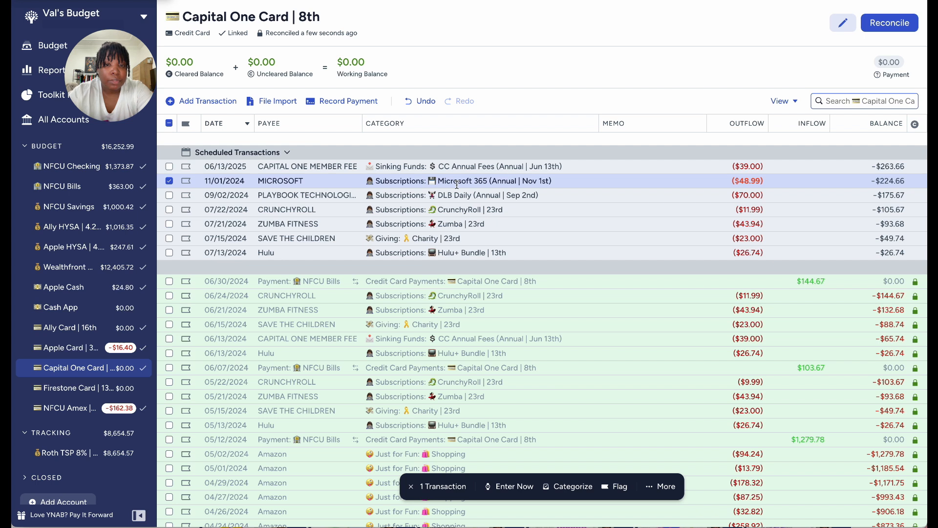
{"action": "left_click", "coordinate": [169, 181]}
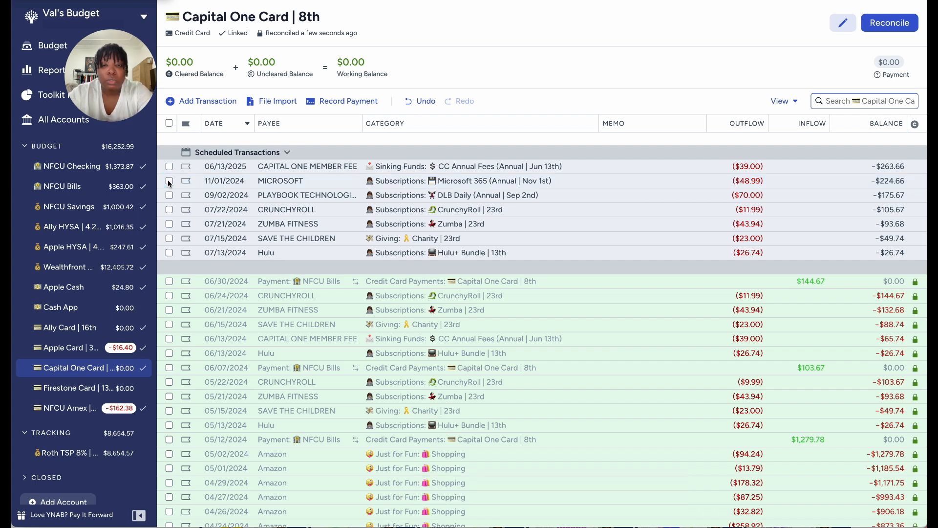
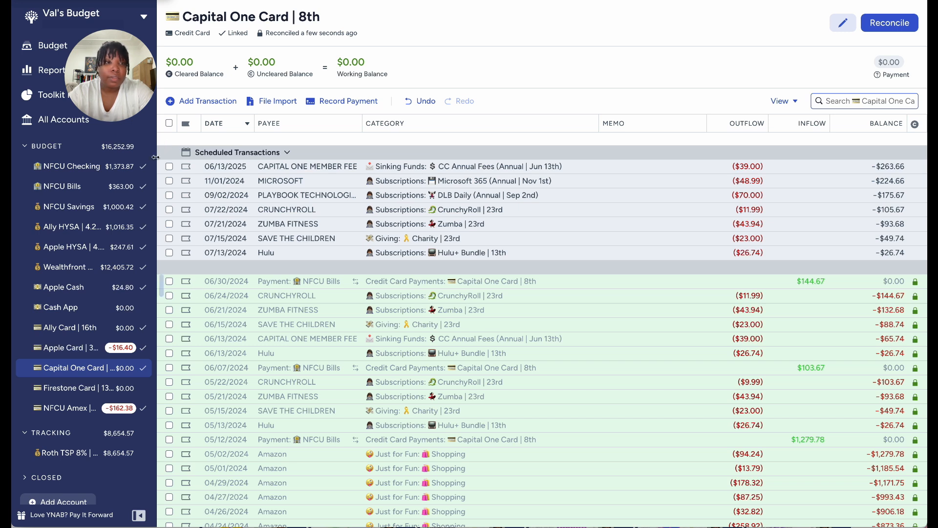
Review the July 2024 activity behind the overspent Random Fees and Shopping categories in the budget
{"action": "left_click", "coordinate": [47, 45]}
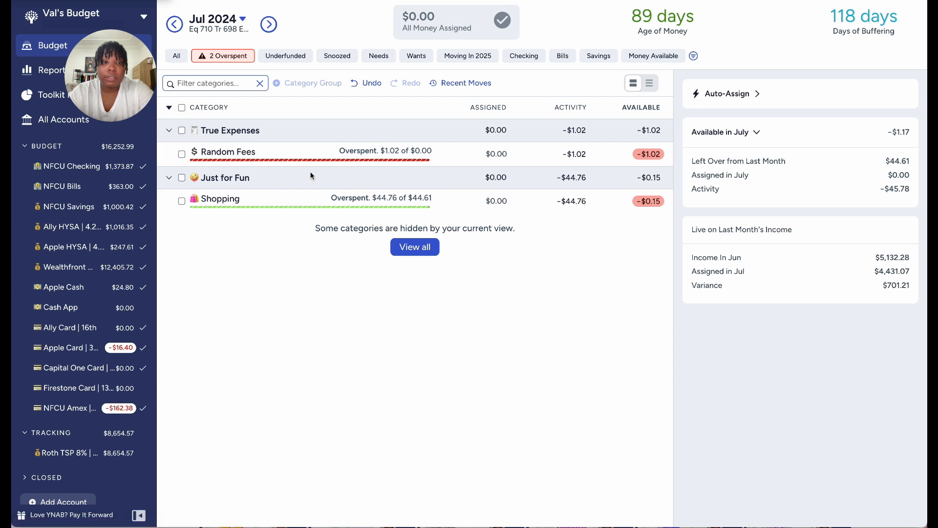
{"action": "left_click", "coordinate": [575, 154]}
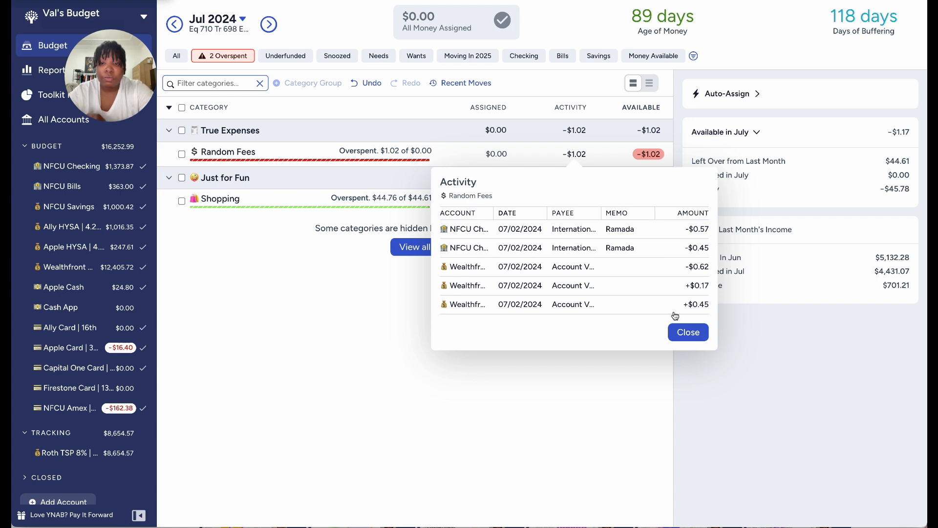
{"action": "left_click", "coordinate": [688, 336]}
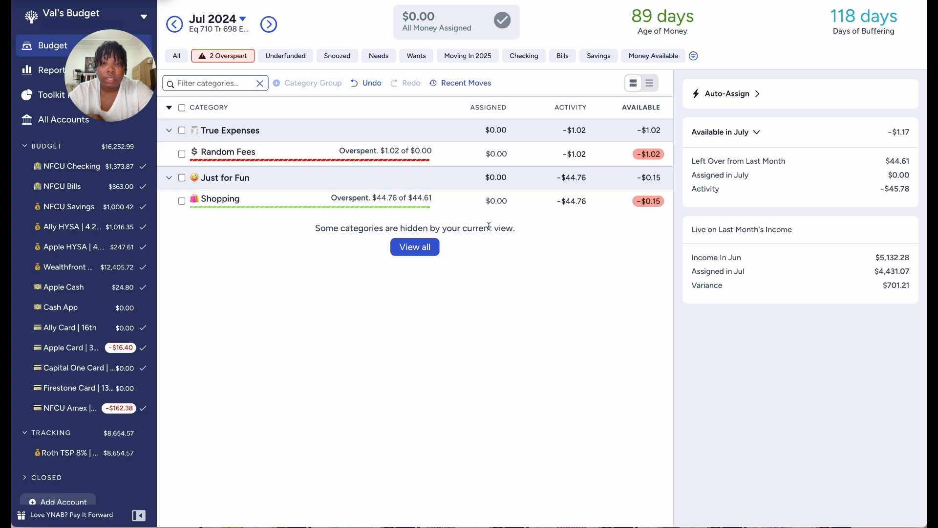
{"action": "left_click", "coordinate": [573, 202]}
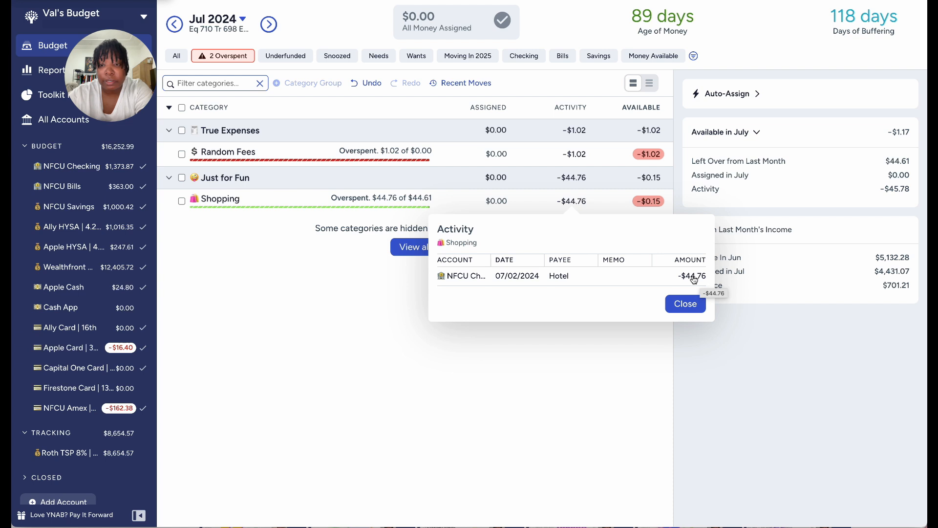
{"action": "left_click", "coordinate": [678, 305]}
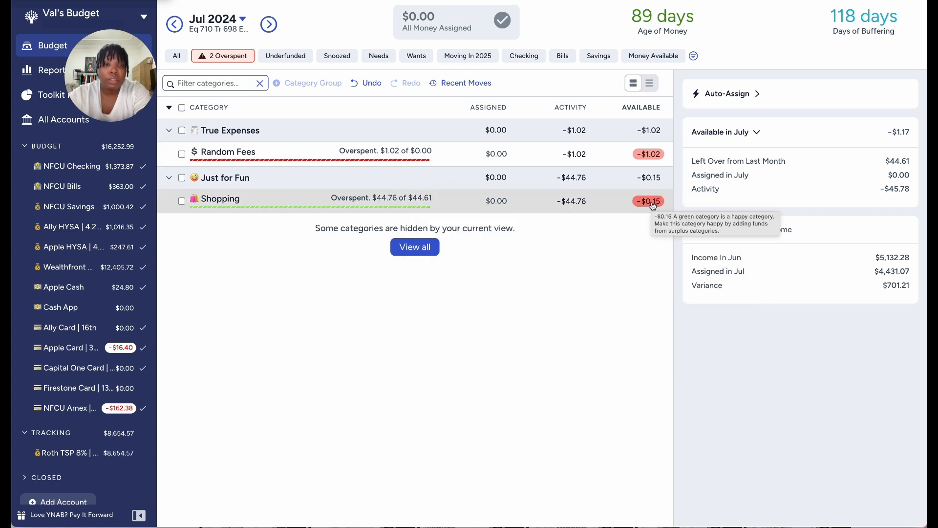
Show all budget categories and cover the Random Fees overspending with True Expenses: Stuff I Forgot to Budget For
{"action": "left_click", "coordinate": [177, 57]}
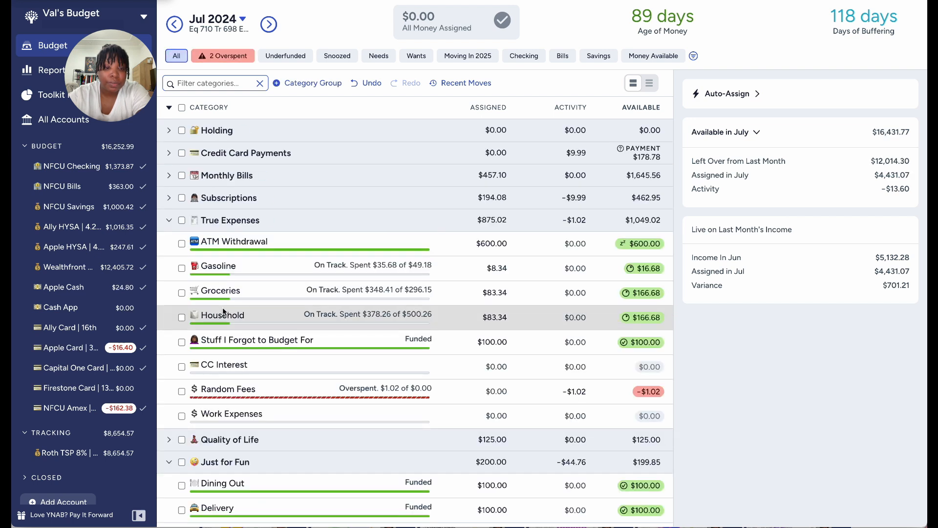
{"action": "scroll", "coordinate": [222, 307], "scroll_direction": "down", "scroll_amount": 1}
{"action": "left_click", "coordinate": [439, 303]}
{"action": "left_click", "coordinate": [478, 302]}
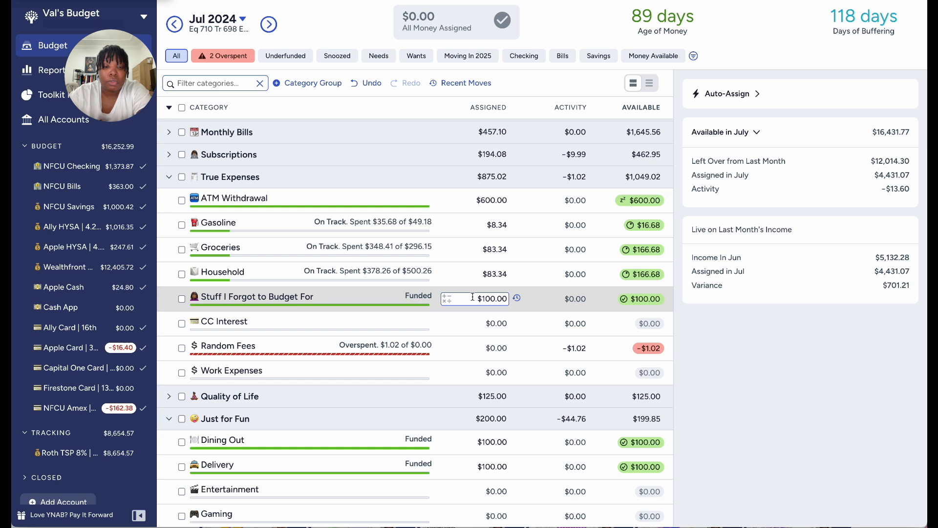
{"action": "left_click", "coordinate": [542, 348]}
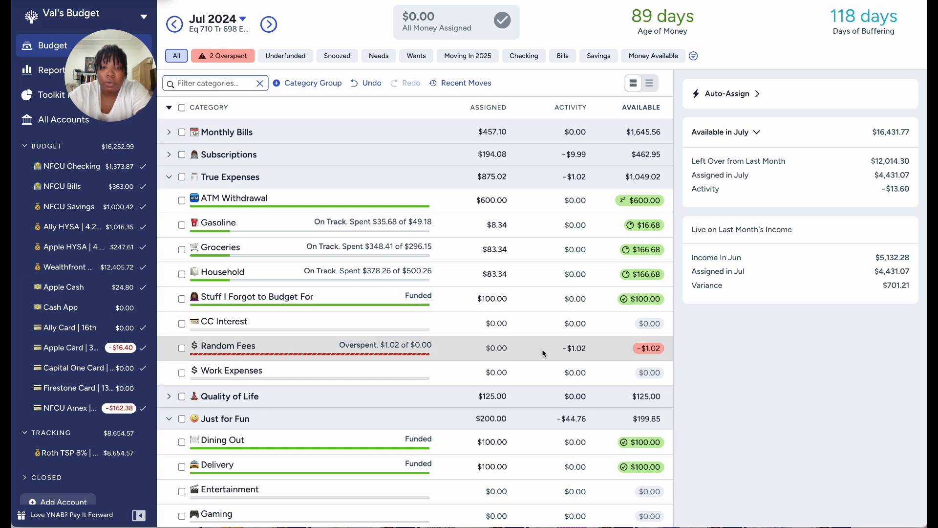
{"action": "left_click", "coordinate": [650, 350]}
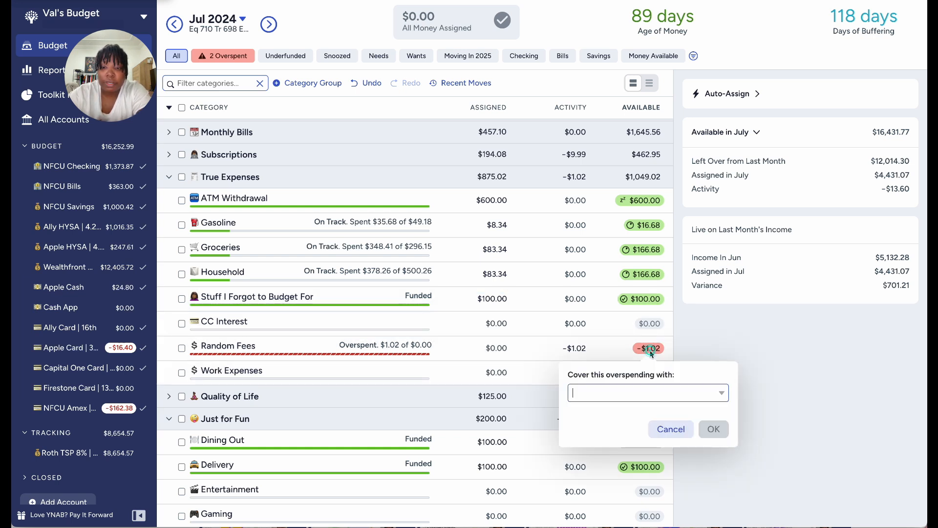
{"action": "left_click", "coordinate": [630, 398]}
{"action": "type", "text": "s"}
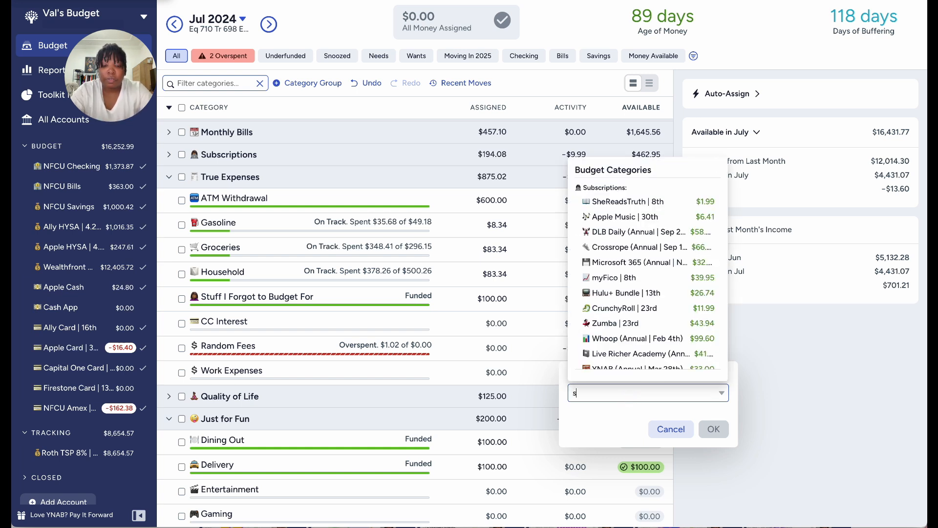
{"action": "type", "text": ": Stuf"}
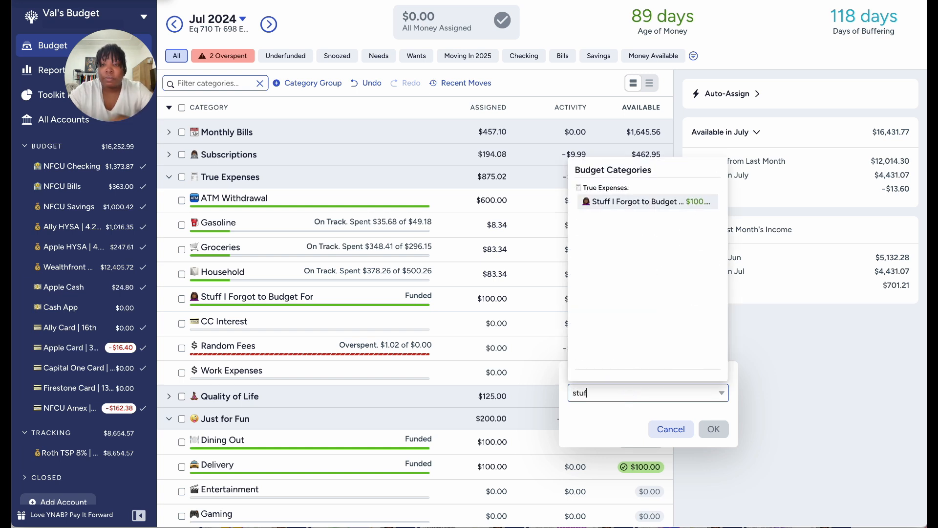
{"action": "left_click", "coordinate": [666, 203]}
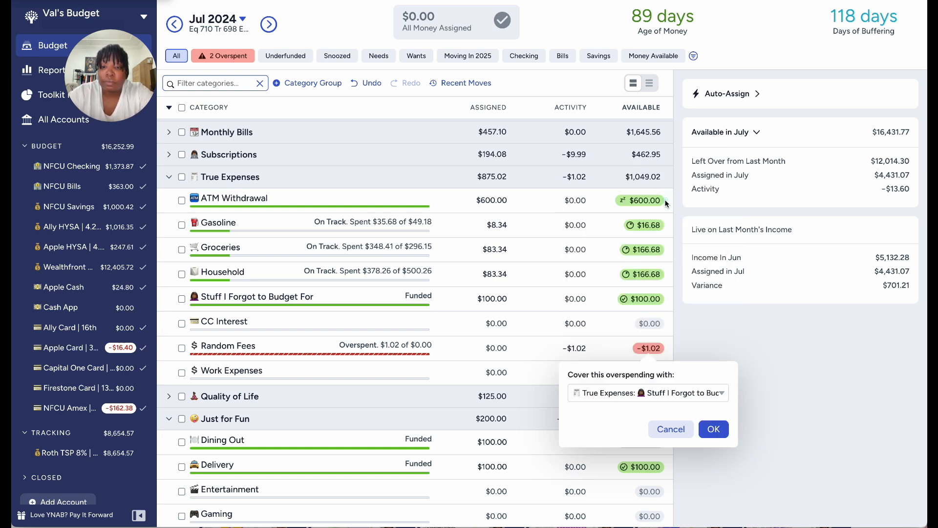
{"action": "left_click", "coordinate": [713, 430]}
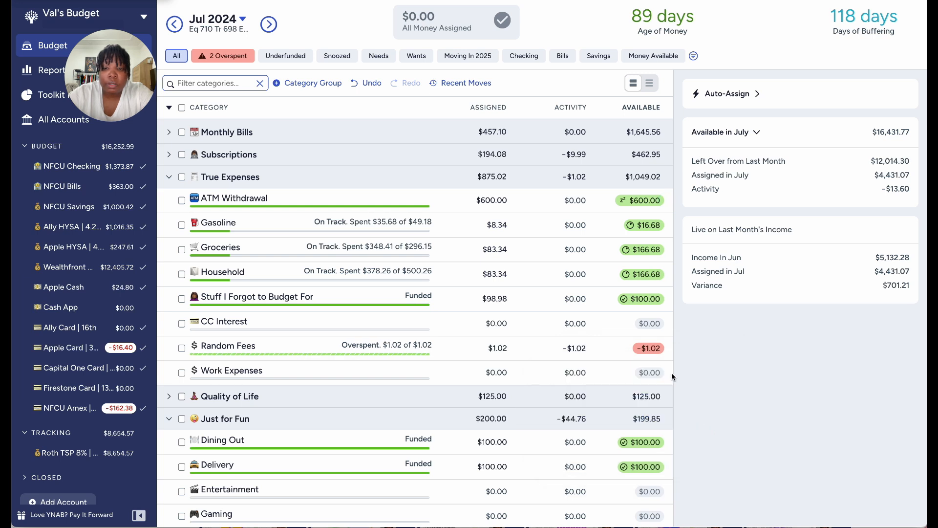
Cover the Shopping overspending in Just for Fun with True Expenses: Stuff I Forgot to Budget For
{"action": "scroll", "coordinate": [597, 345], "scroll_direction": "down", "scroll_amount": 3}
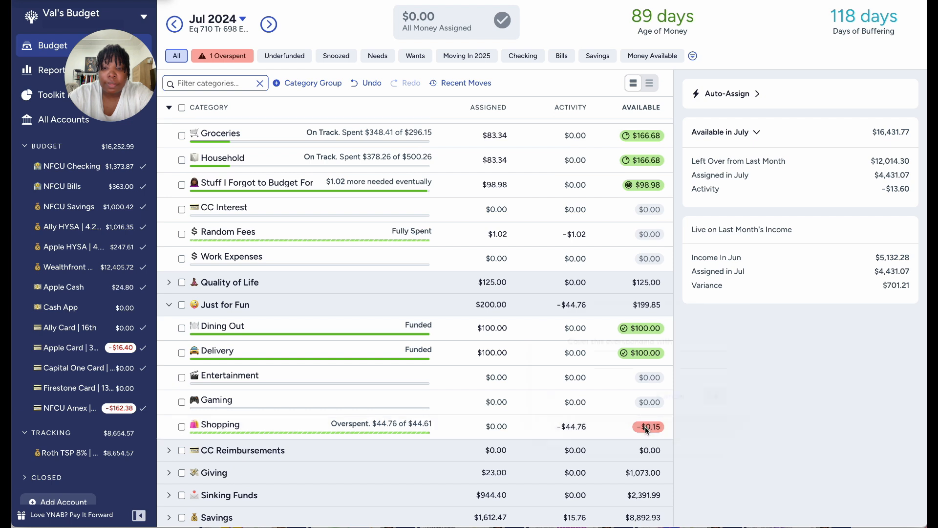
{"action": "left_click", "coordinate": [646, 428]}
{"action": "type", "text": "stuf"}
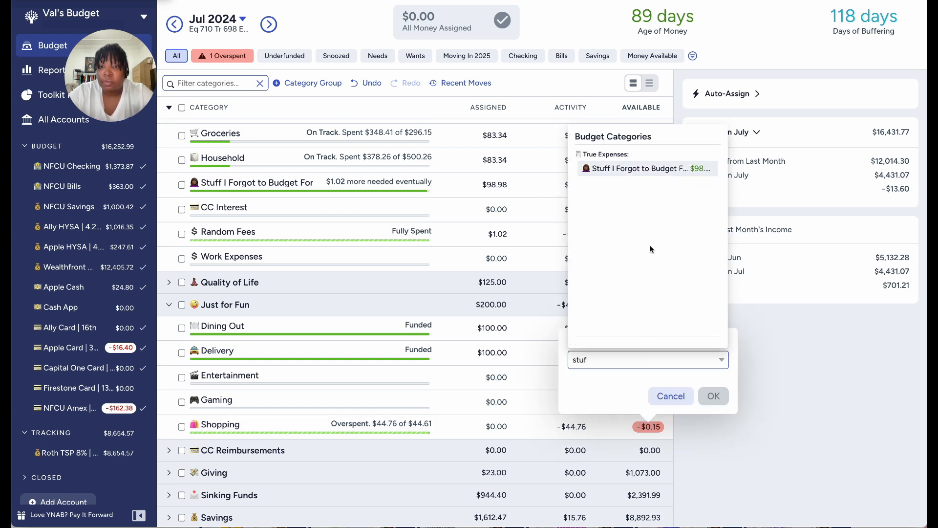
{"action": "left_click", "coordinate": [635, 169]}
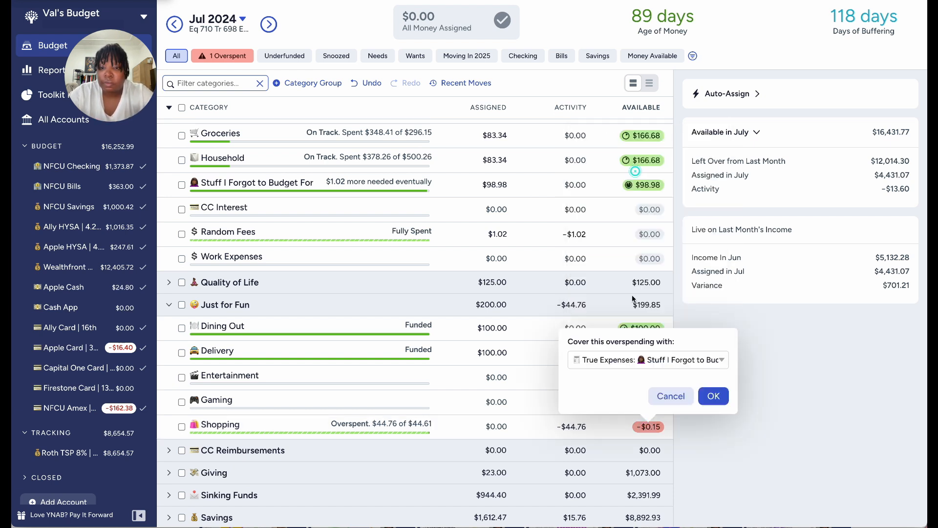
{"action": "left_click", "coordinate": [712, 396]}
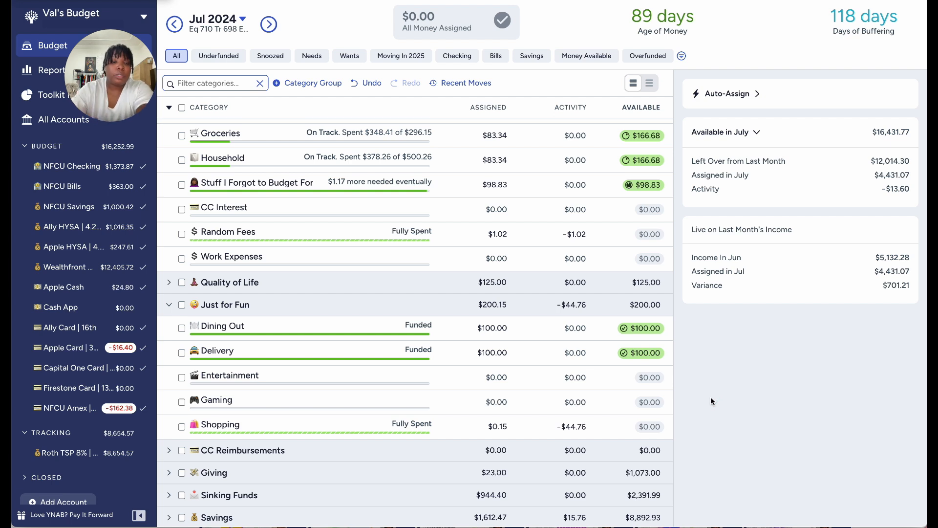
{"action": "left_click", "coordinate": [466, 353]}
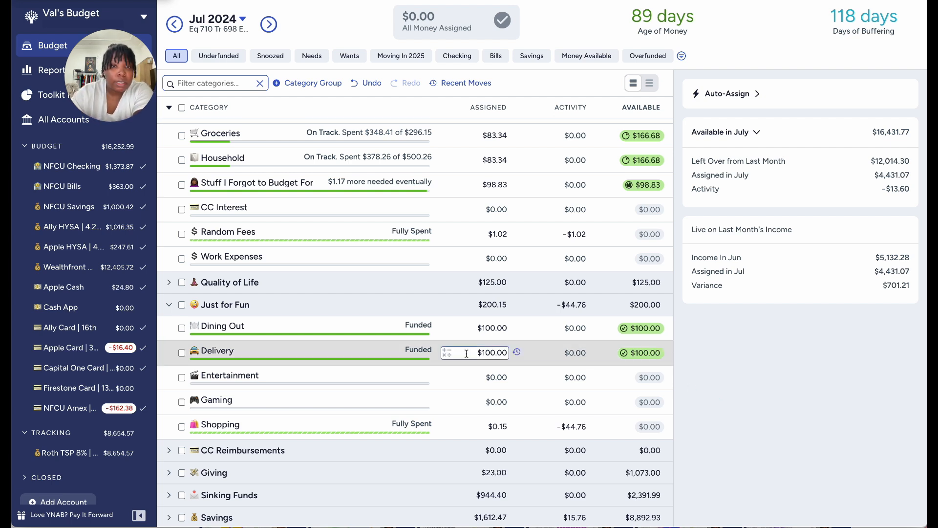
Filter the budget to the Savings view and review the Purple iMac M3 activity and target in Wish Farm, leaving the group collapsed
{"action": "left_click", "coordinate": [532, 56]}
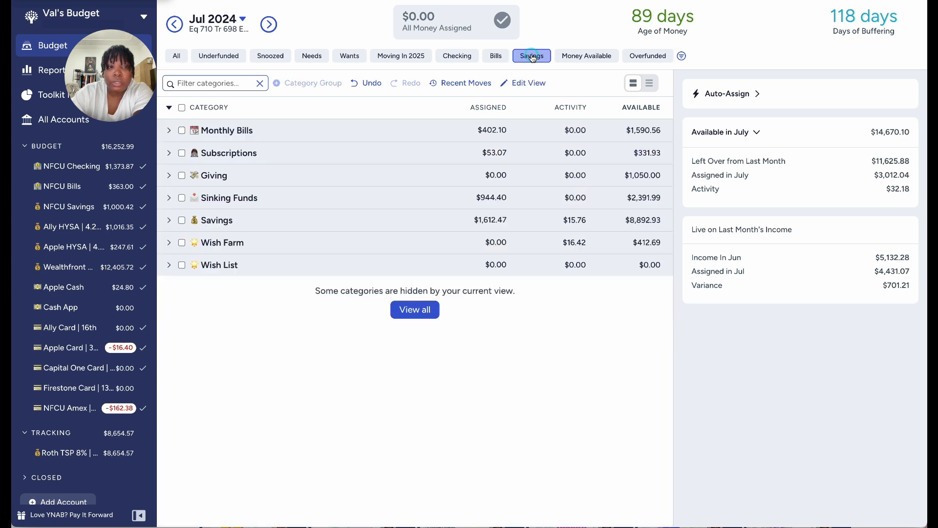
{"action": "left_click", "coordinate": [169, 244]}
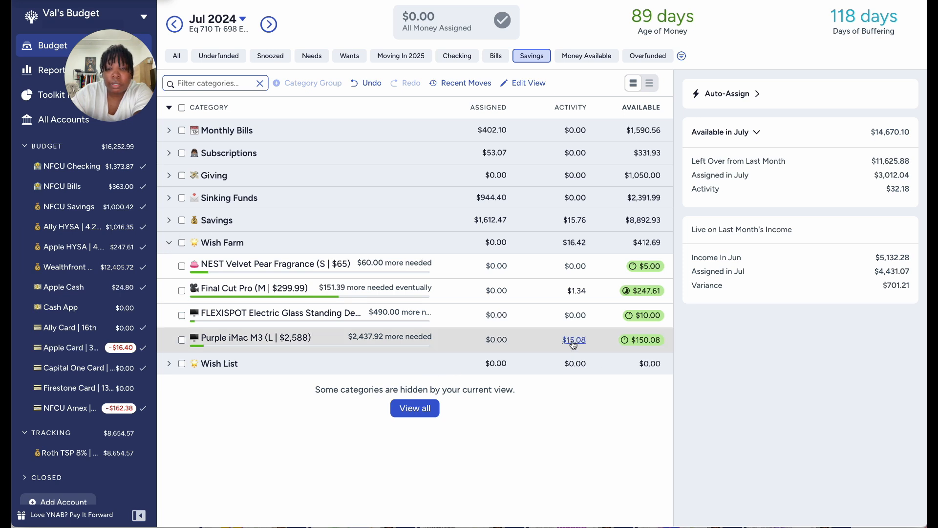
{"action": "left_click", "coordinate": [496, 339]}
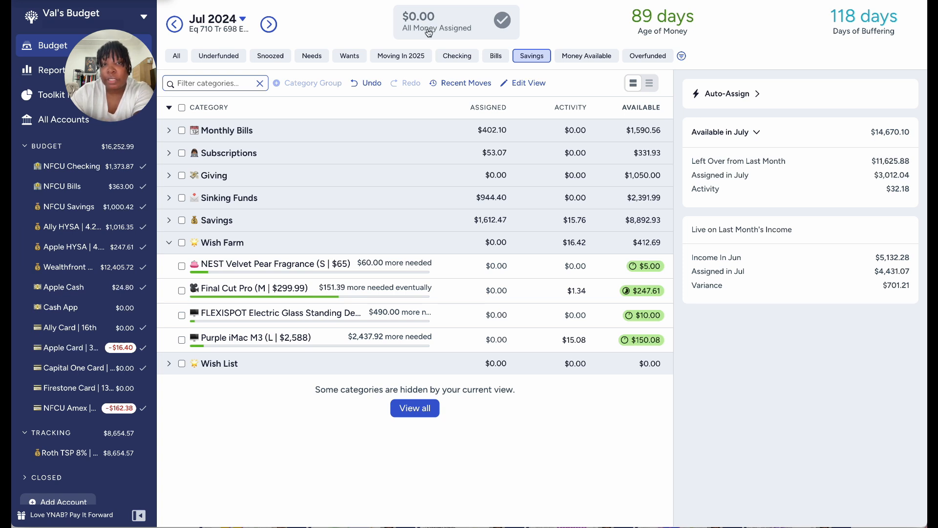
{"action": "left_click", "coordinate": [498, 340]}
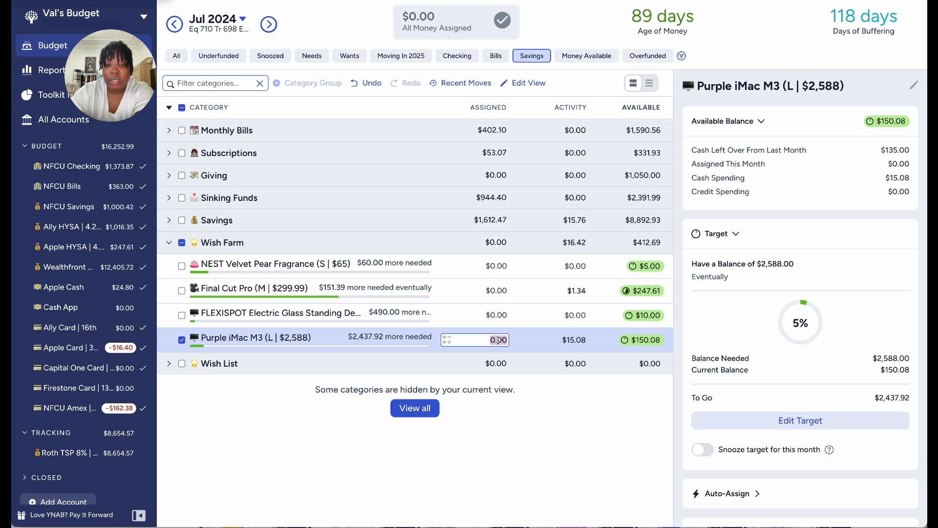
{"action": "left_click", "coordinate": [532, 386]}
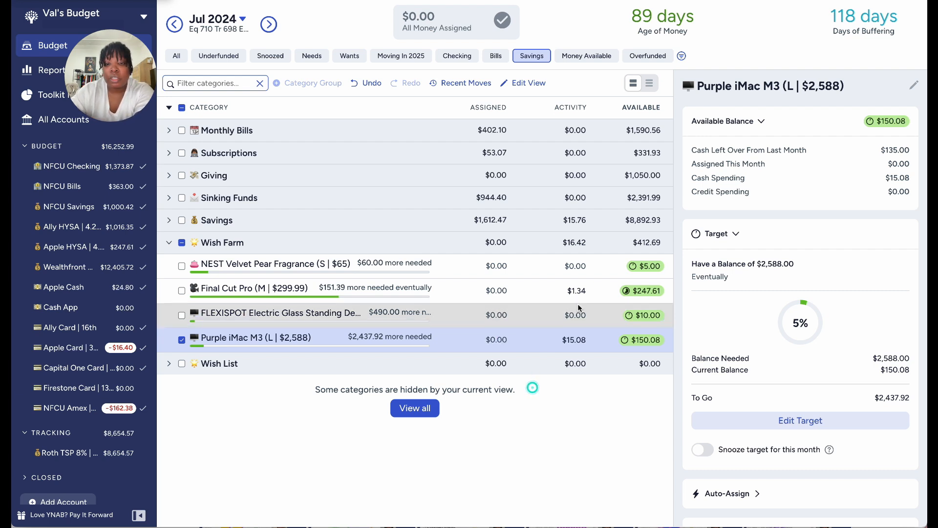
{"action": "left_click", "coordinate": [573, 340]}
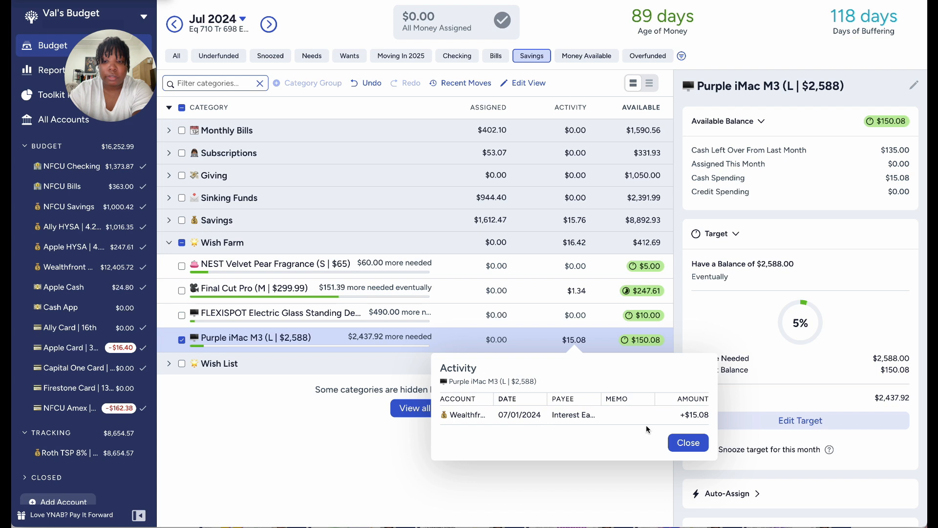
{"action": "left_click", "coordinate": [689, 442]}
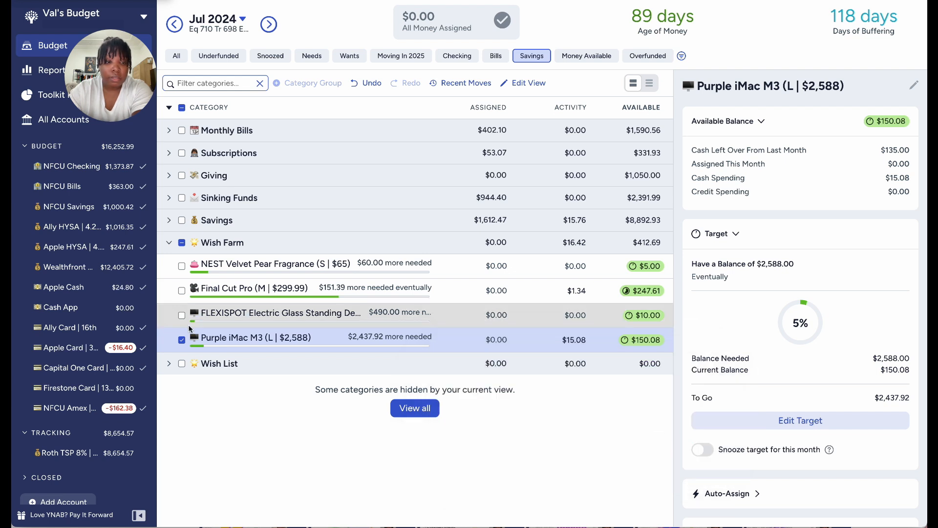
{"action": "left_click", "coordinate": [182, 339]}
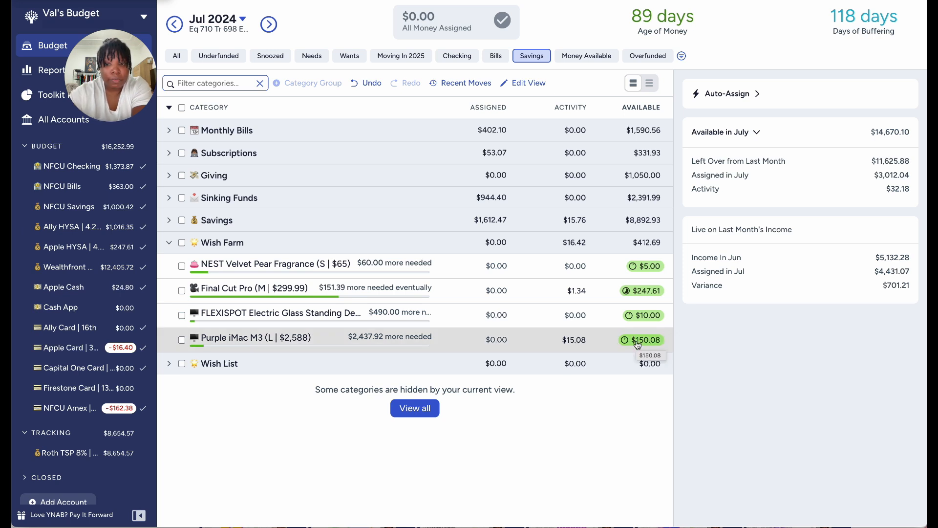
{"action": "left_click", "coordinate": [169, 243]}
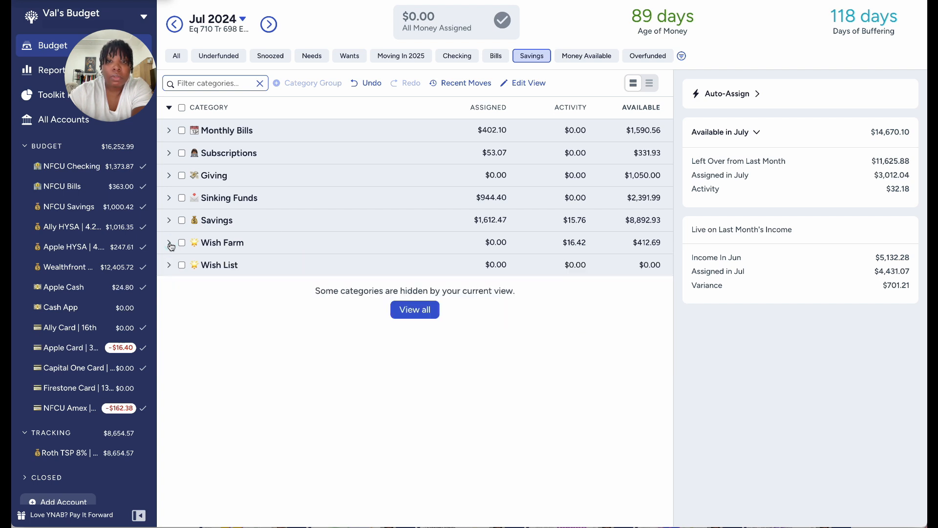
Expand all category groups and compare the Available in July totals of the Checking and Bills views with the matching account balances
{"action": "left_click", "coordinate": [169, 108]}
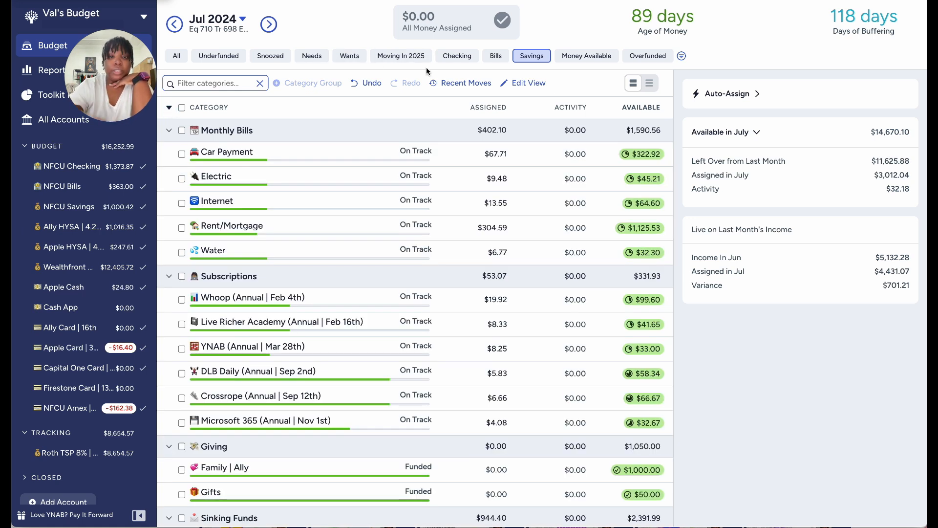
{"action": "left_click", "coordinate": [459, 56]}
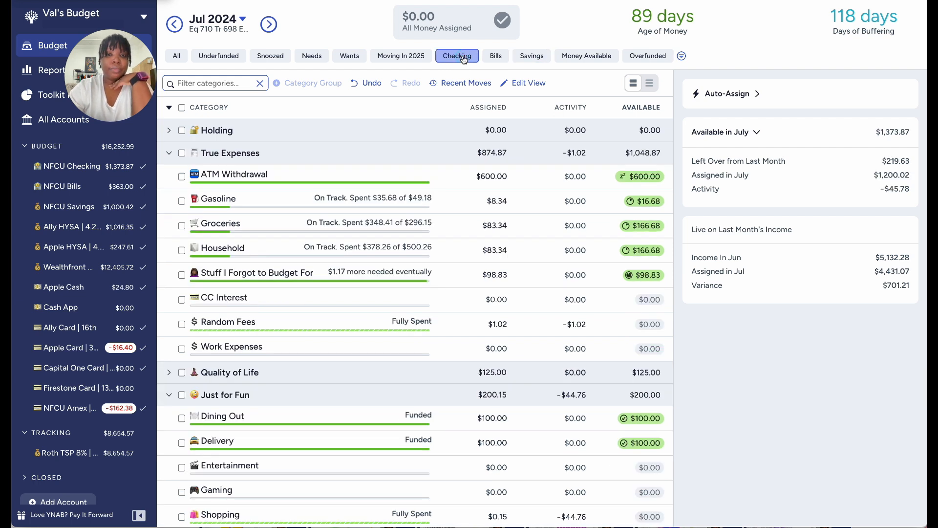
{"action": "left_click", "coordinate": [497, 56]}
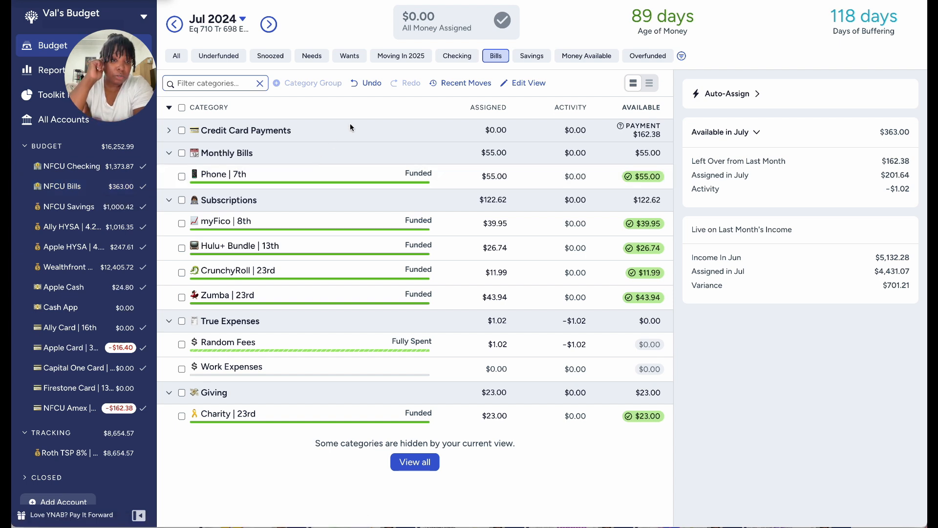
{"action": "left_click", "coordinate": [459, 56]}
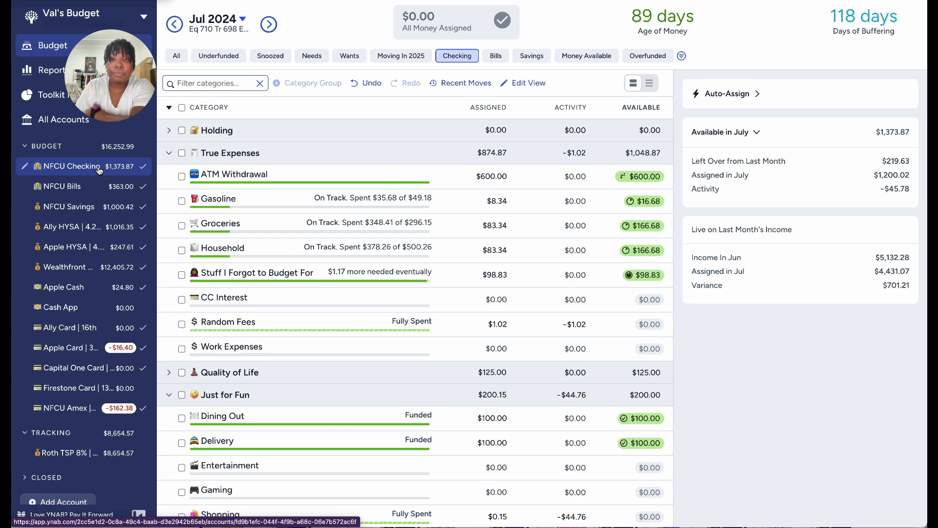
In the Savings view, total all categories except Family | Ally, Core Savings | Ally and Emergency Fund | NFCU, leaving every category deselected
{"action": "left_click", "coordinate": [524, 62]}
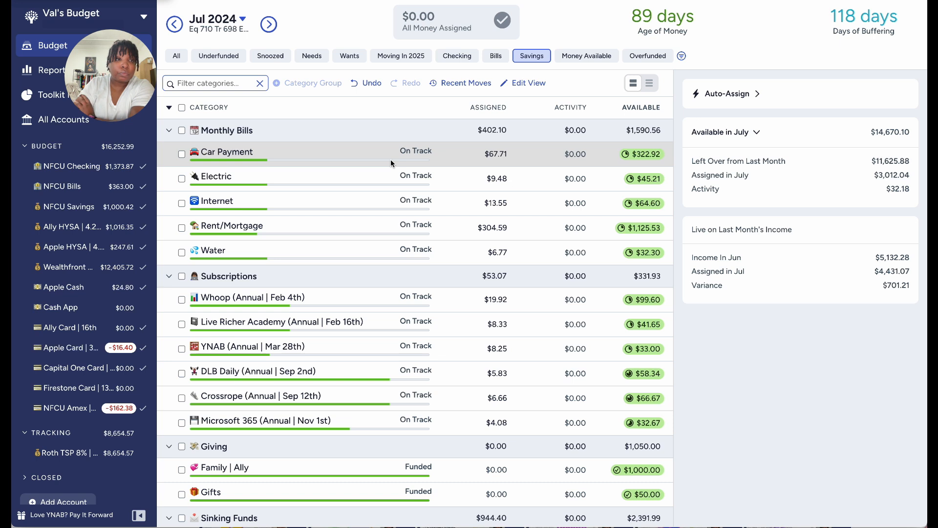
{"action": "scroll", "coordinate": [391, 159], "scroll_direction": "down", "scroll_amount": 5}
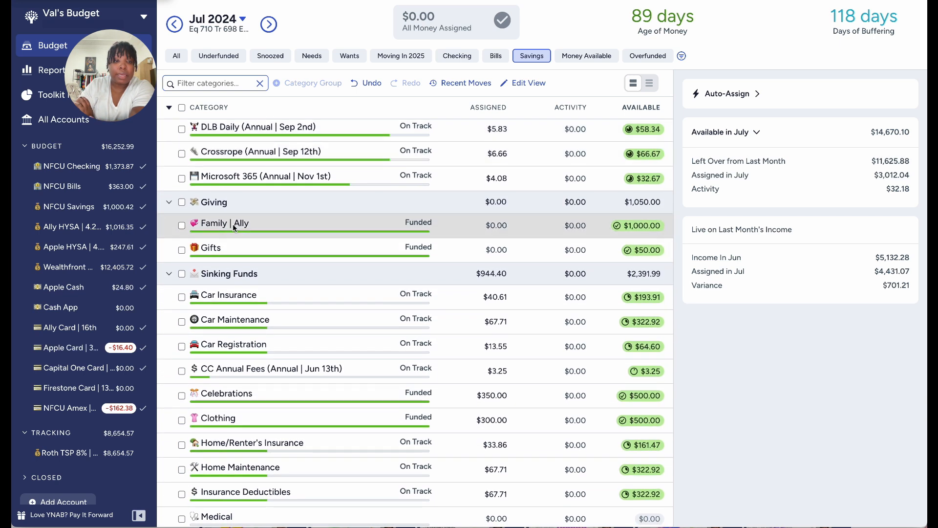
{"action": "left_click", "coordinate": [181, 108]}
{"action": "left_click", "coordinate": [182, 226]}
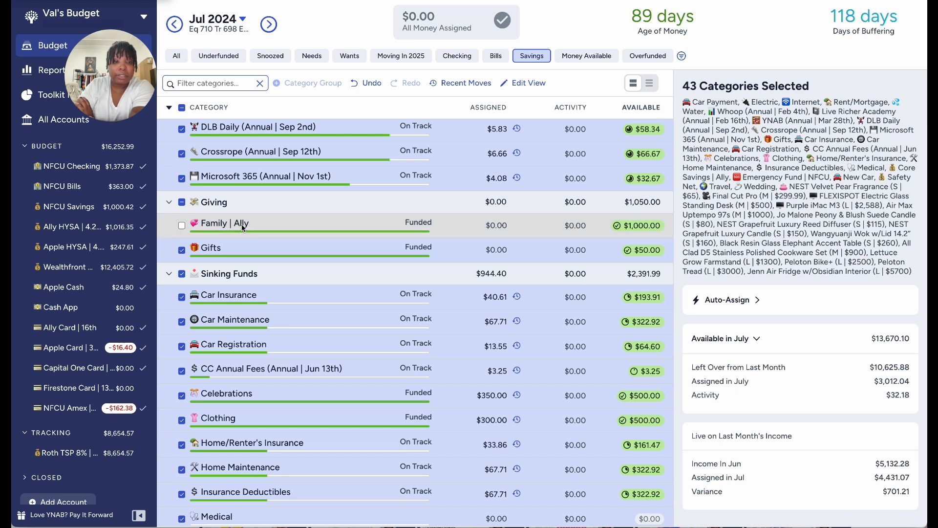
{"action": "scroll", "coordinate": [233, 324], "scroll_direction": "down", "scroll_amount": 3}
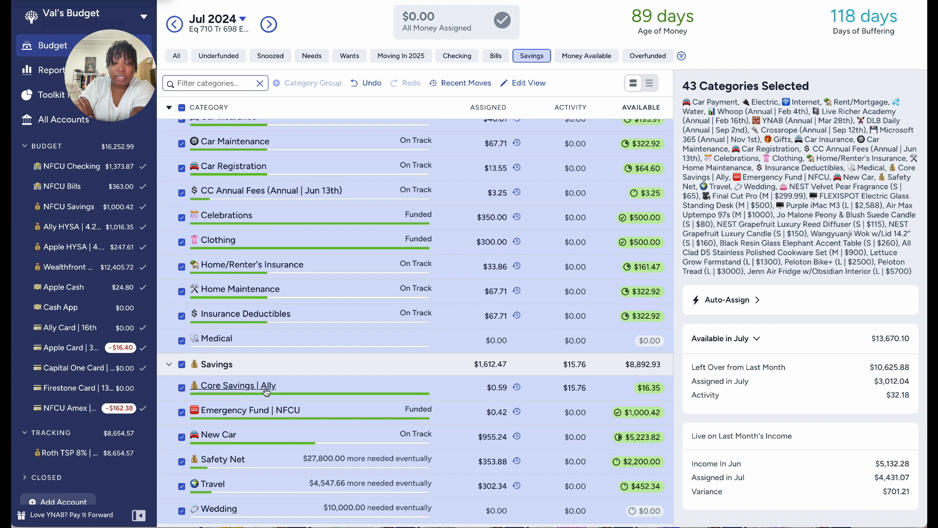
{"action": "left_click", "coordinate": [181, 388]}
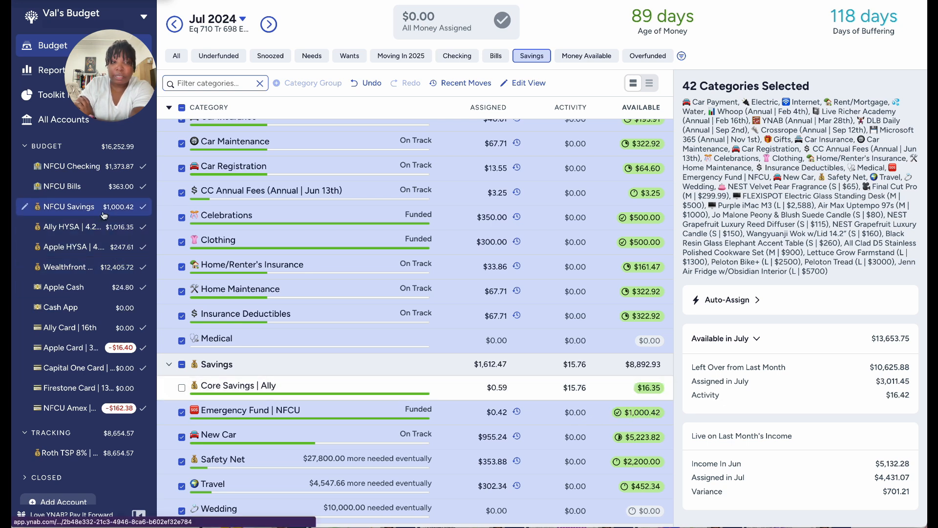
{"action": "left_click", "coordinate": [182, 413]}
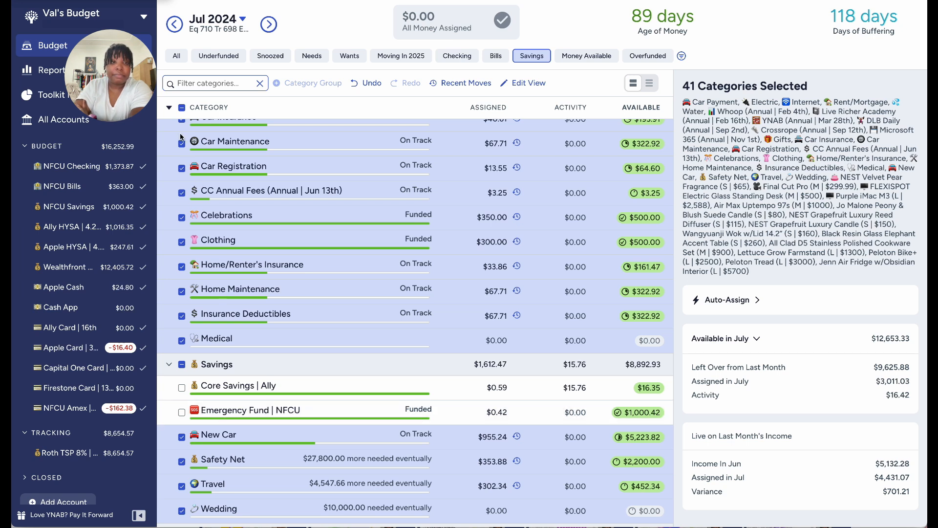
{"action": "left_click", "coordinate": [181, 107]}
{"action": "scroll", "coordinate": [213, 161], "scroll_direction": "up", "scroll_amount": 1}
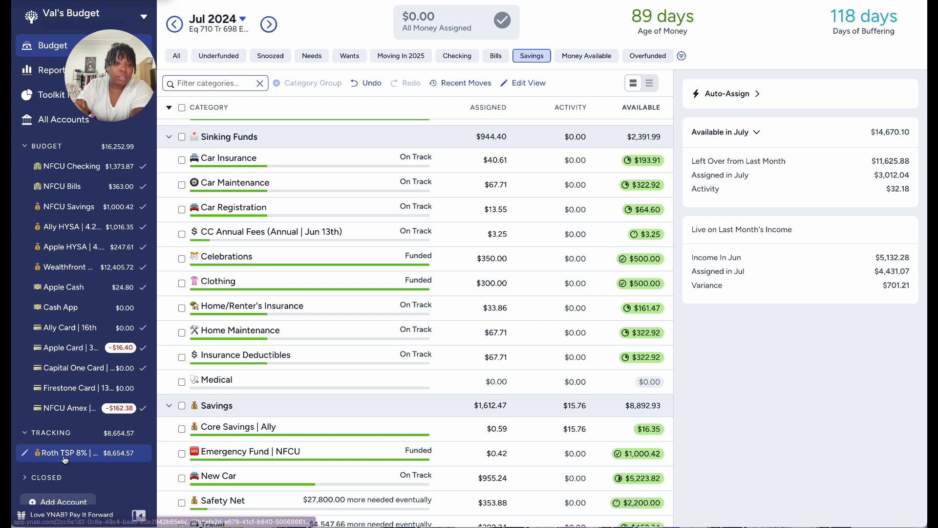
Review the scheduled transactions across all accounts and widen the sidebar to show the full account names
{"action": "left_click", "coordinate": [68, 123]}
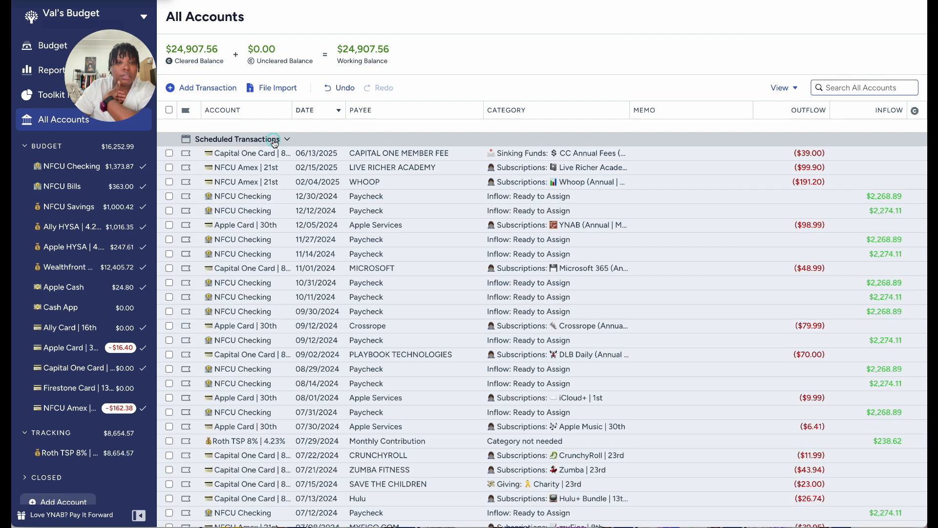
{"action": "scroll", "coordinate": [280, 164], "scroll_direction": "down", "scroll_amount": 3}
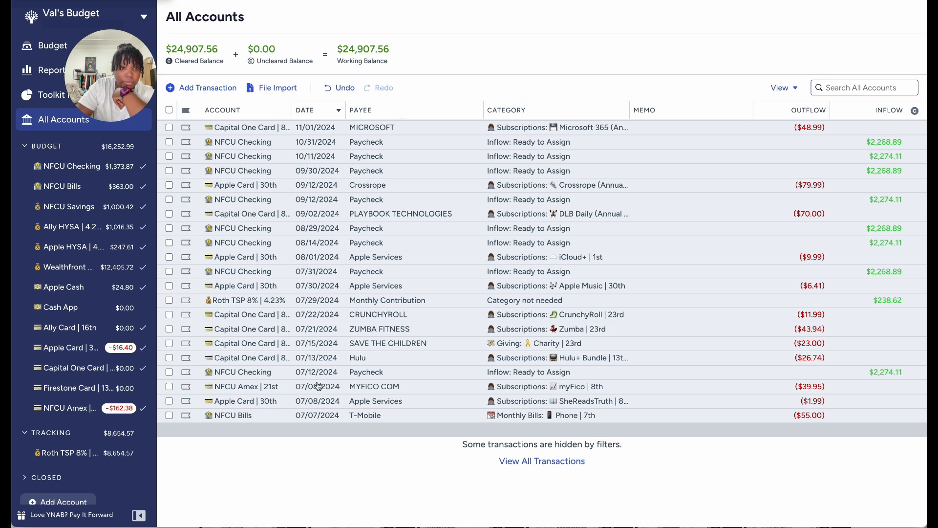
{"action": "left_click_drag", "start_coordinate": [156, 264], "coordinate": [197, 264]}
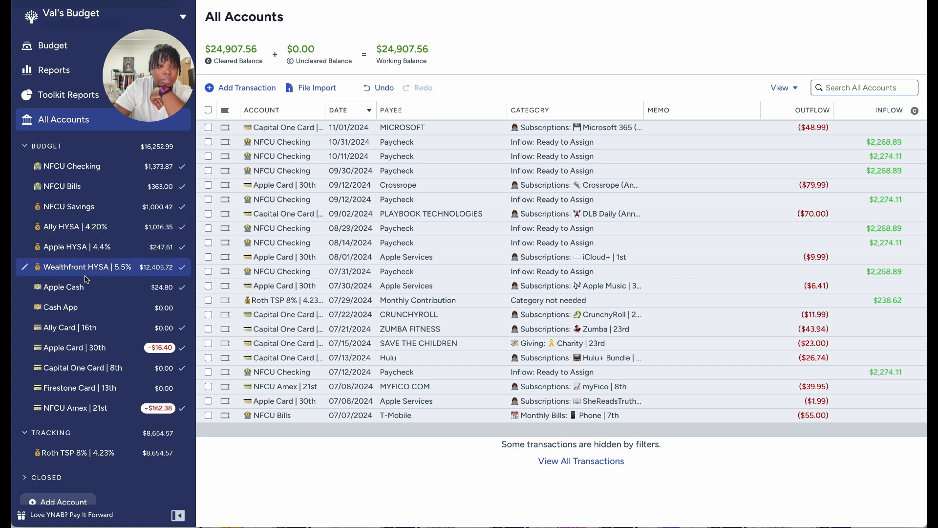
{"action": "left_click_drag", "start_coordinate": [99, 368], "coordinate": [108, 369]}
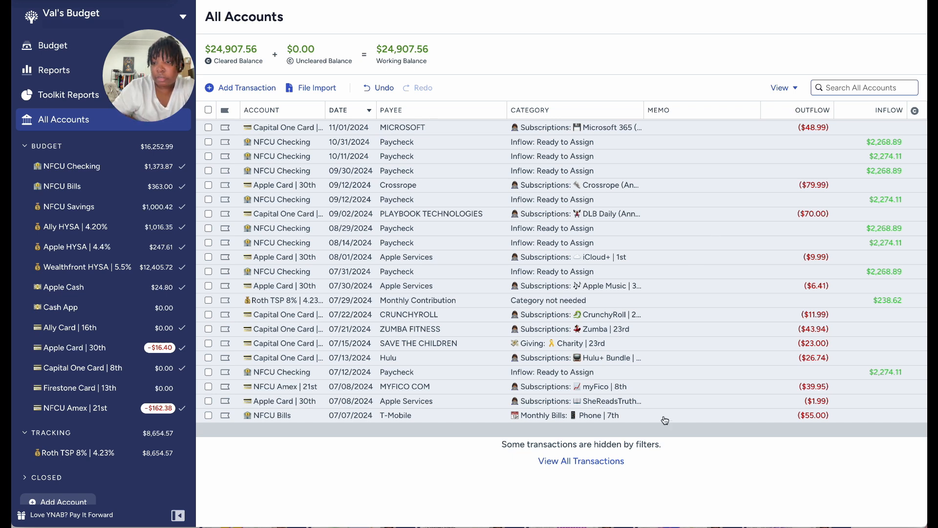
Single out the 07/12/2024 NFCU Checking paycheck, and return to the July 2024 budget with the scheduled transactions collapsed
{"action": "left_click", "coordinate": [209, 372]}
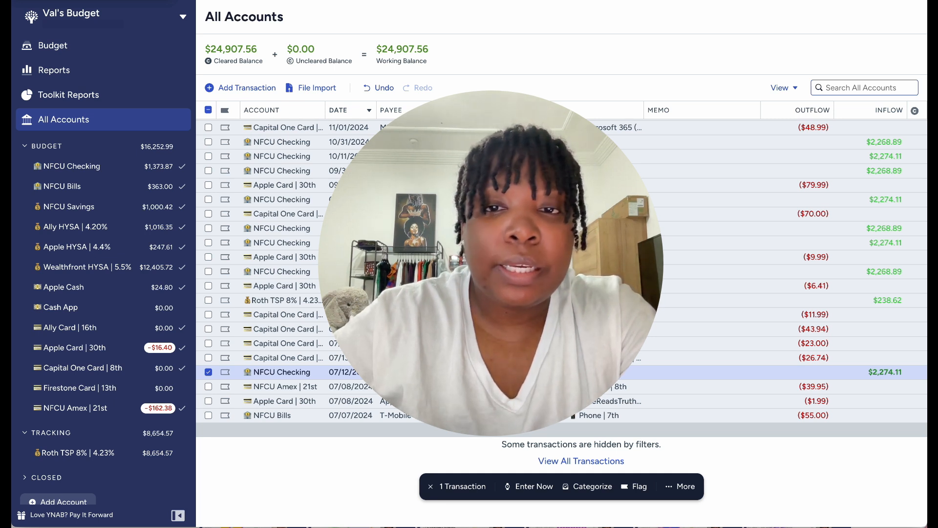
{"action": "scroll", "coordinate": [491, 274], "scroll_direction": "up", "scroll_amount": 3}
{"action": "left_click", "coordinate": [323, 141]}
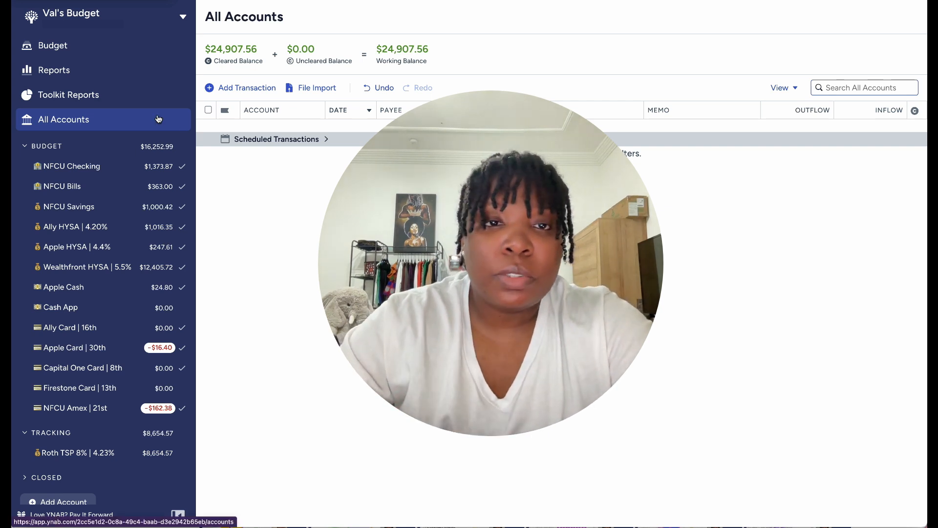
{"action": "left_click", "coordinate": [113, 55]}
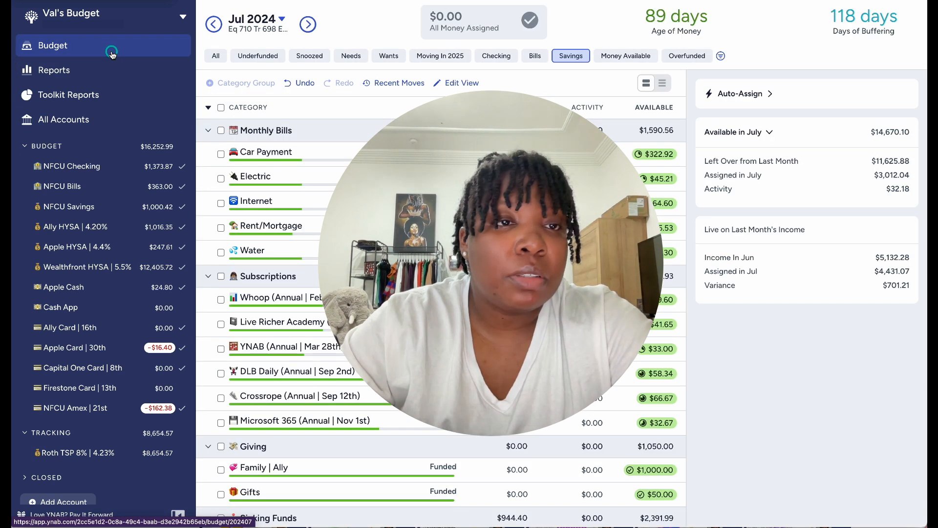